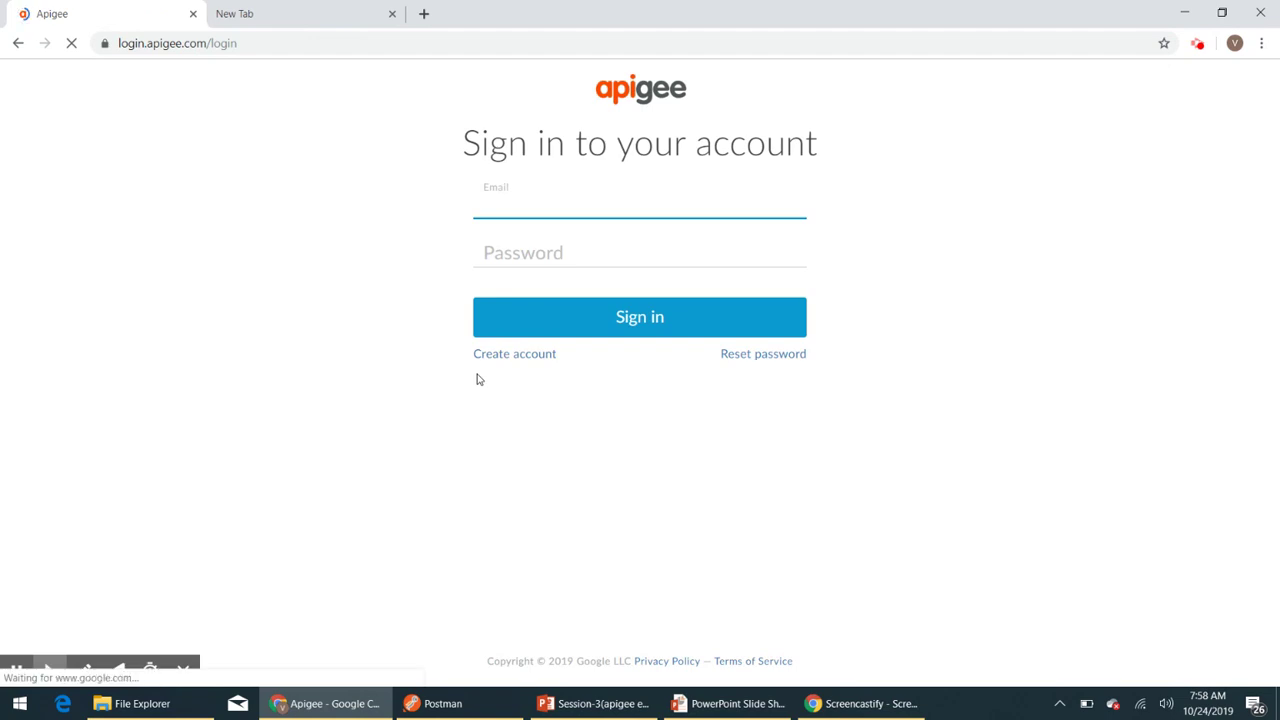
- Sign in to Apigee Edge with the account email and password
{"action": "left_click", "coordinate": [505, 209]}
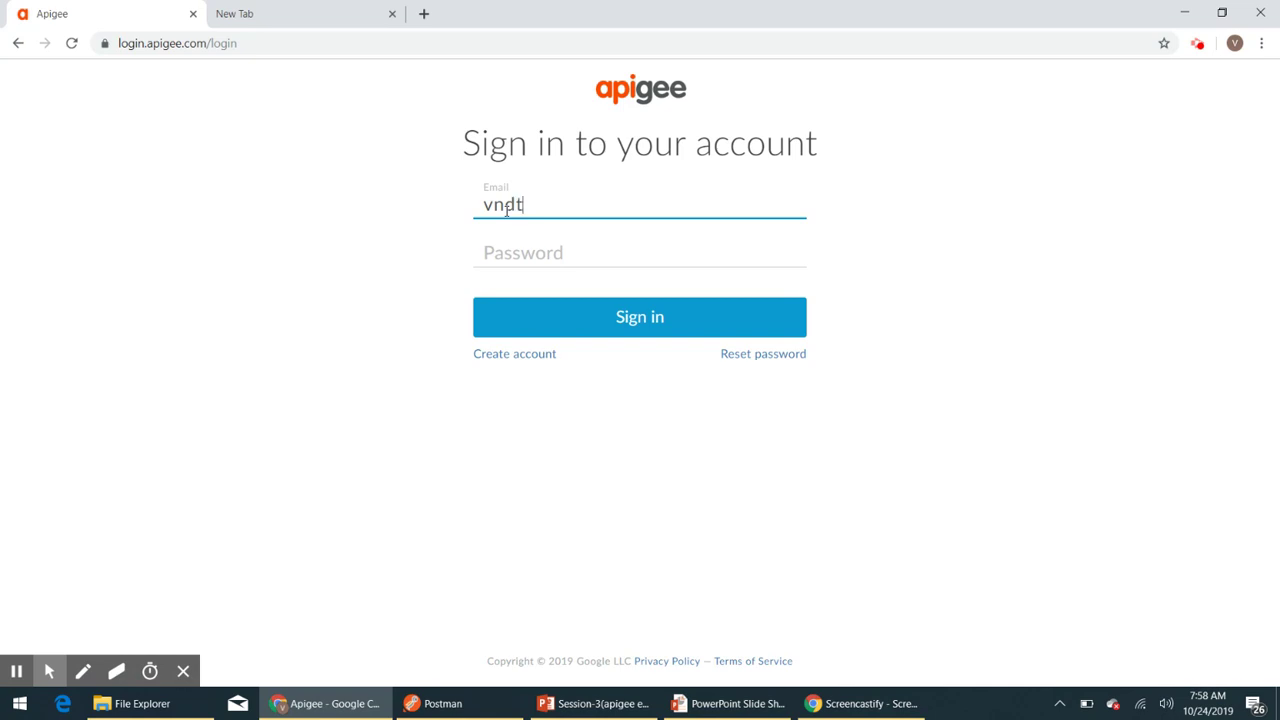
{"action": "key", "text": "Tab"}
{"action": "type", "text": "***********"}
{"action": "left_click", "coordinate": [604, 330]}
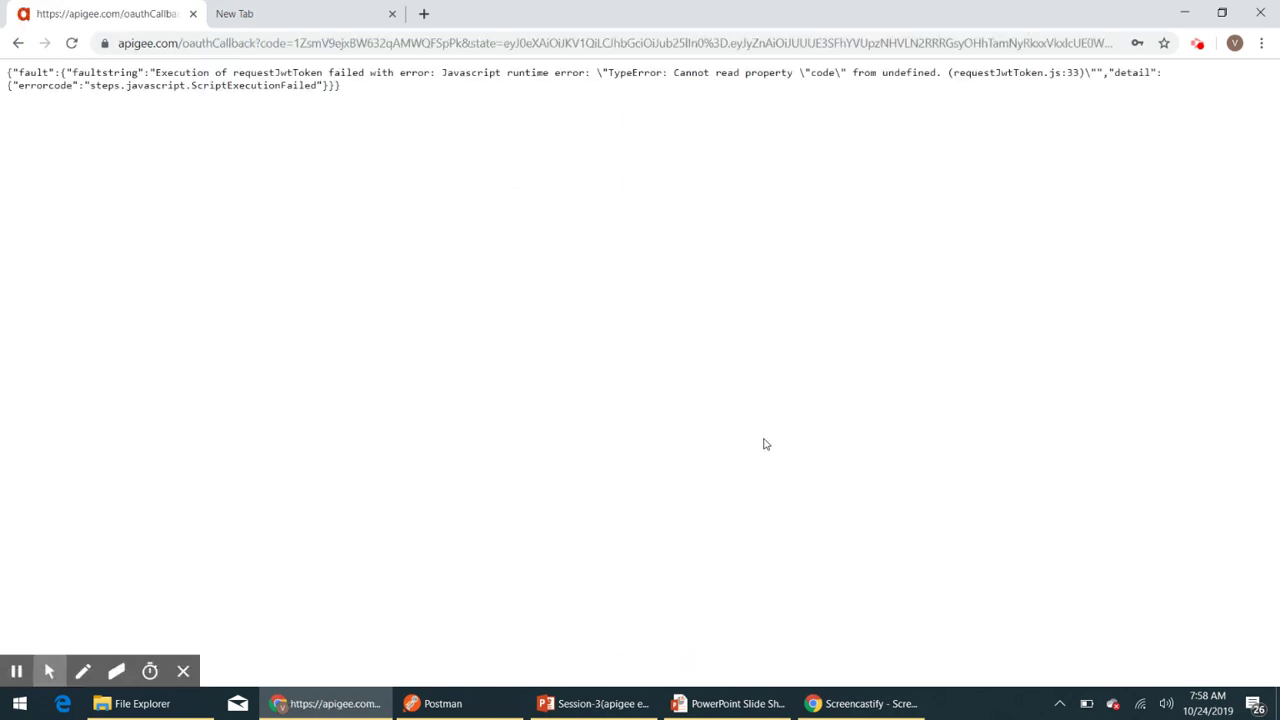
- Recover from the callback error by reloading and going back to the Apiproxydemo overview
{"action": "left_click", "coordinate": [71, 43]}
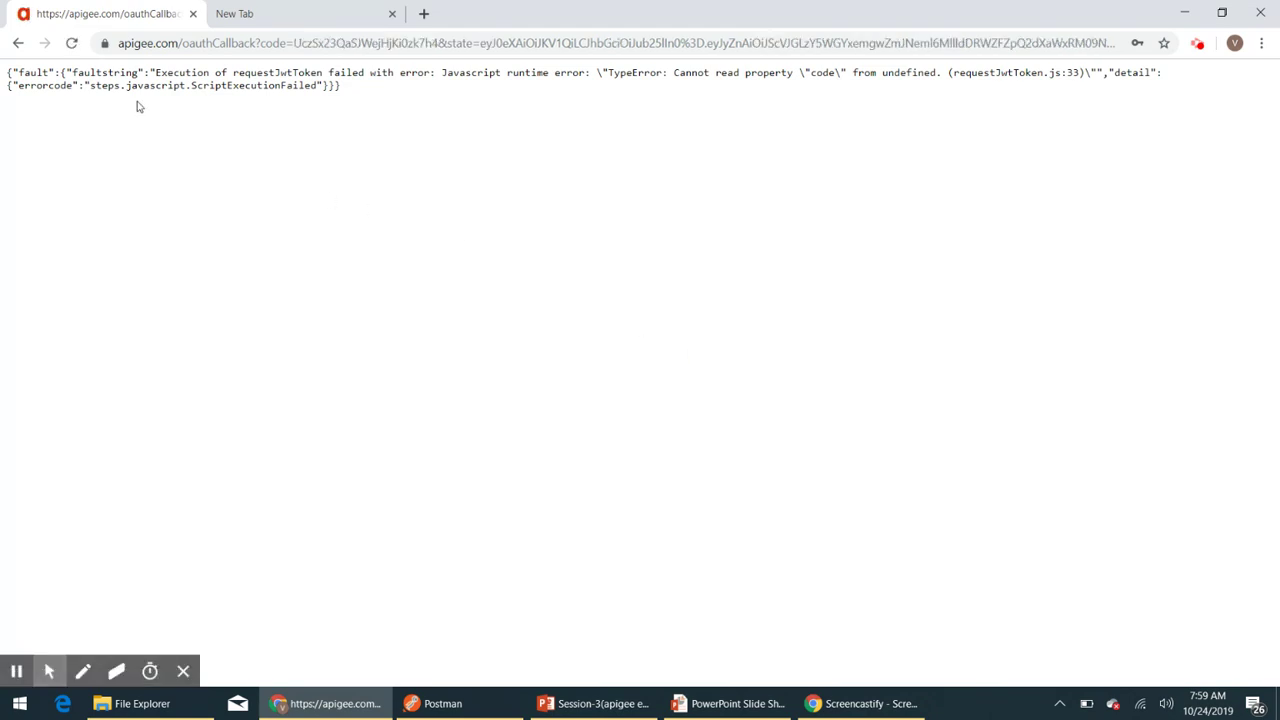
{"action": "left_click", "coordinate": [19, 44]}
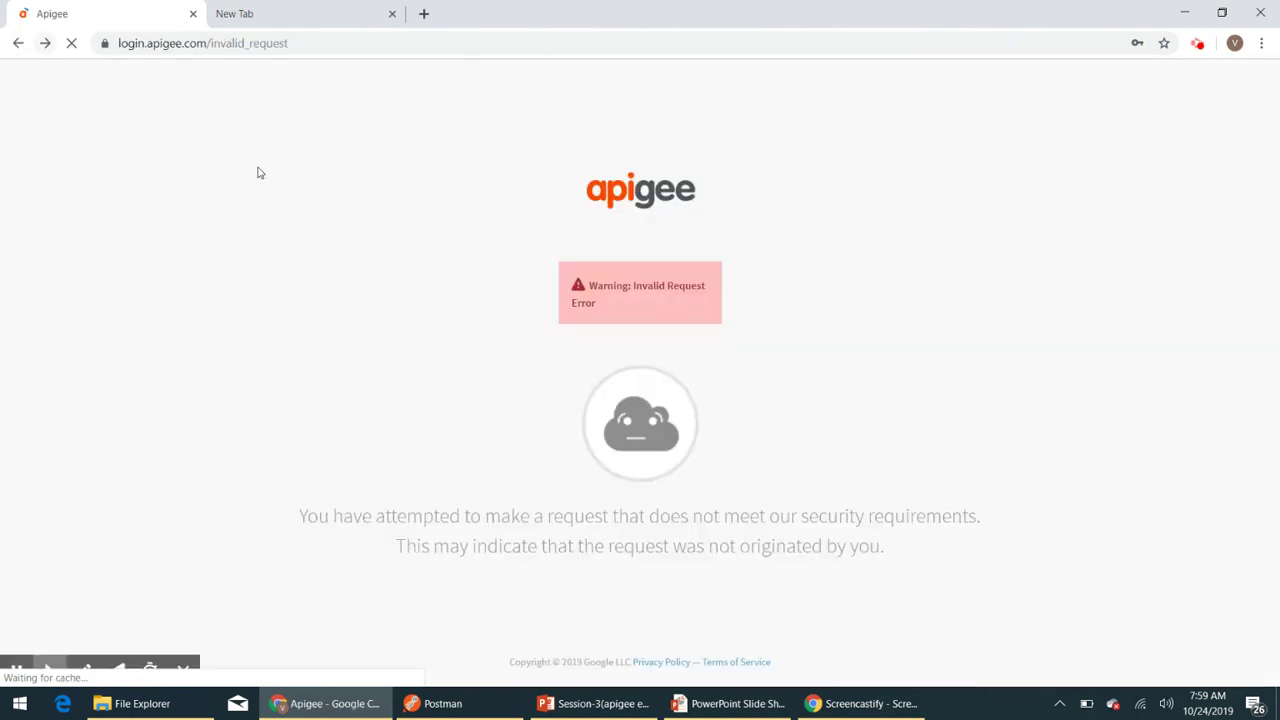
{"action": "left_click", "coordinate": [70, 43]}
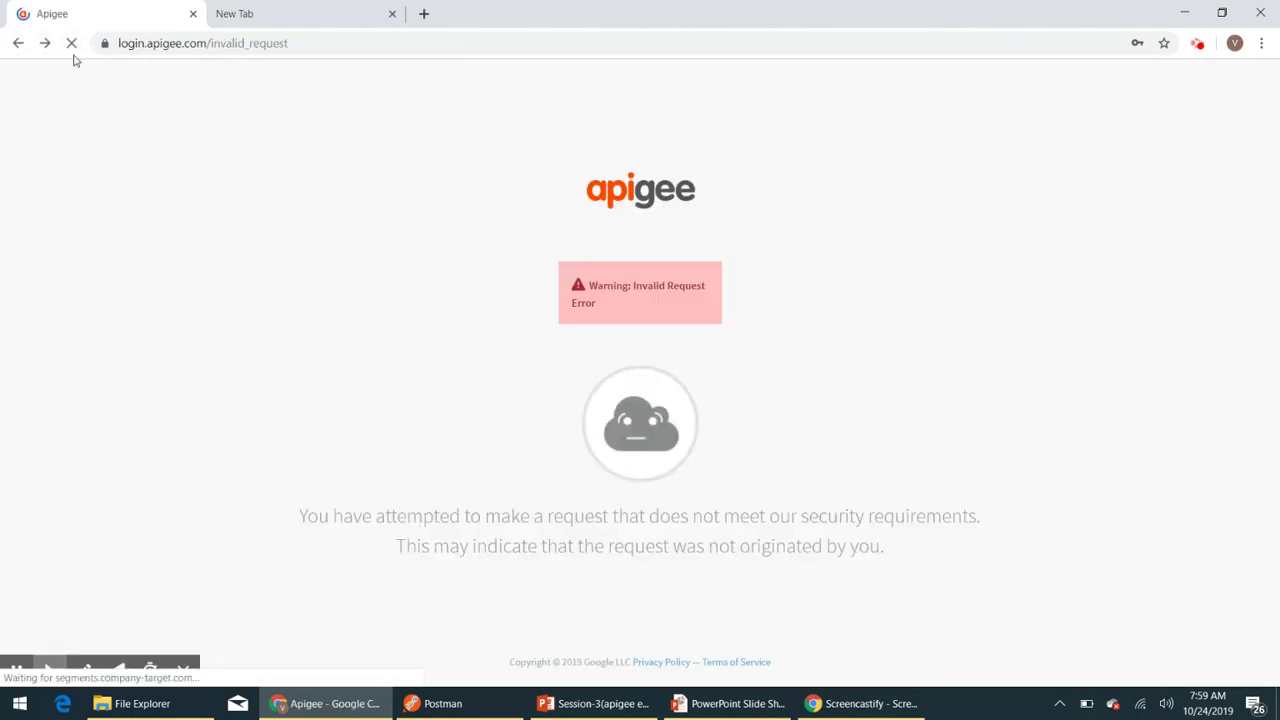
{"action": "left_click", "coordinate": [16, 45]}
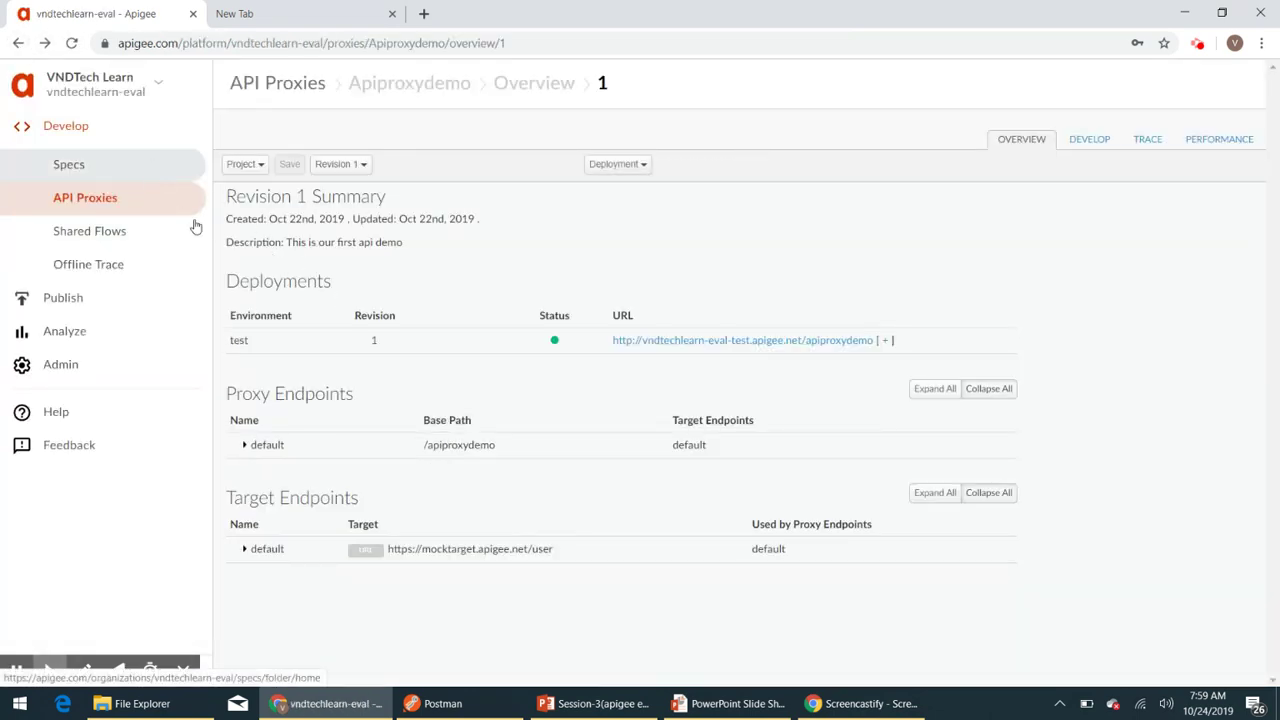
- Open Apiproxydemo from the API Proxies list and switch to its DEVELOP view
{"action": "left_click", "coordinate": [95, 207]}
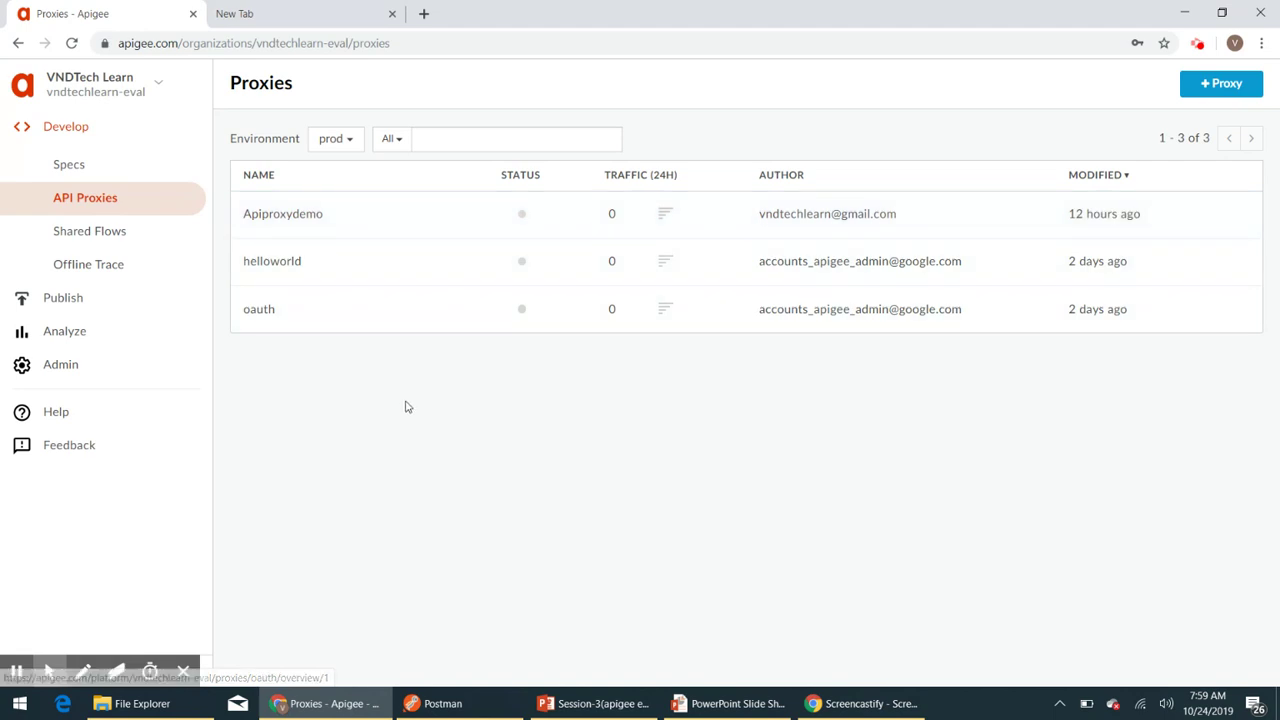
{"action": "left_click", "coordinate": [397, 221]}
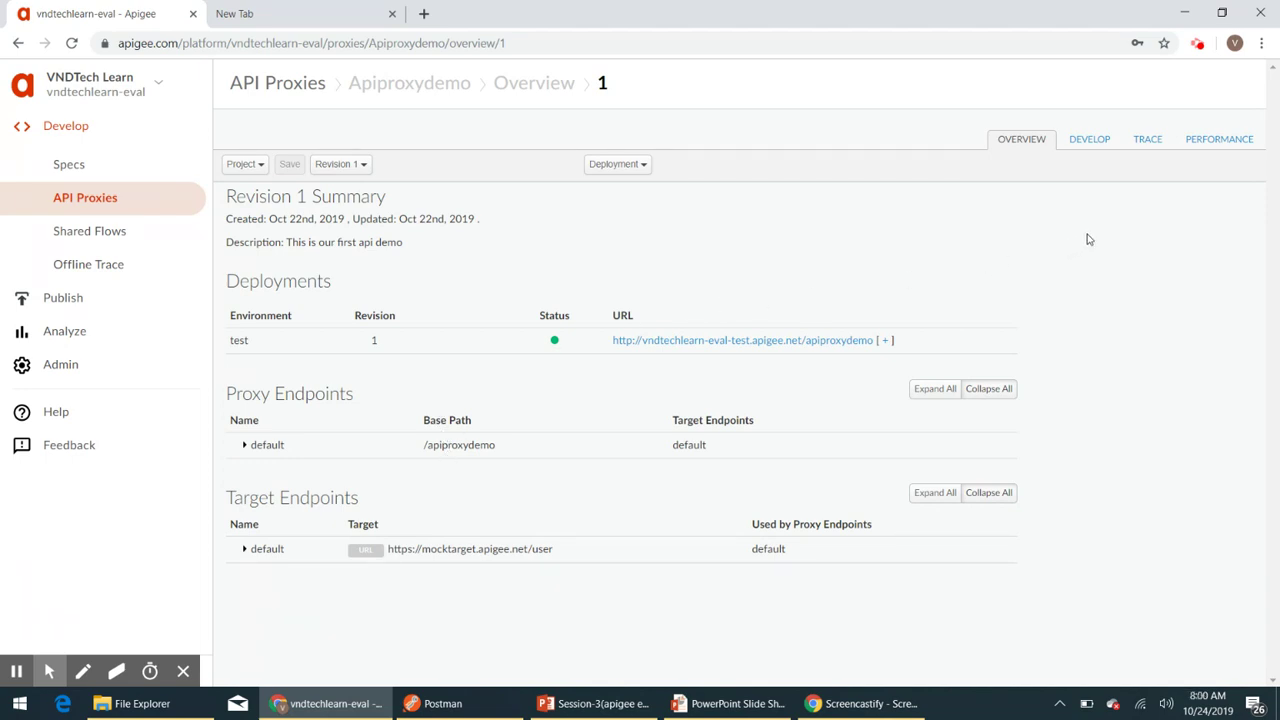
{"action": "left_click", "coordinate": [1088, 141]}
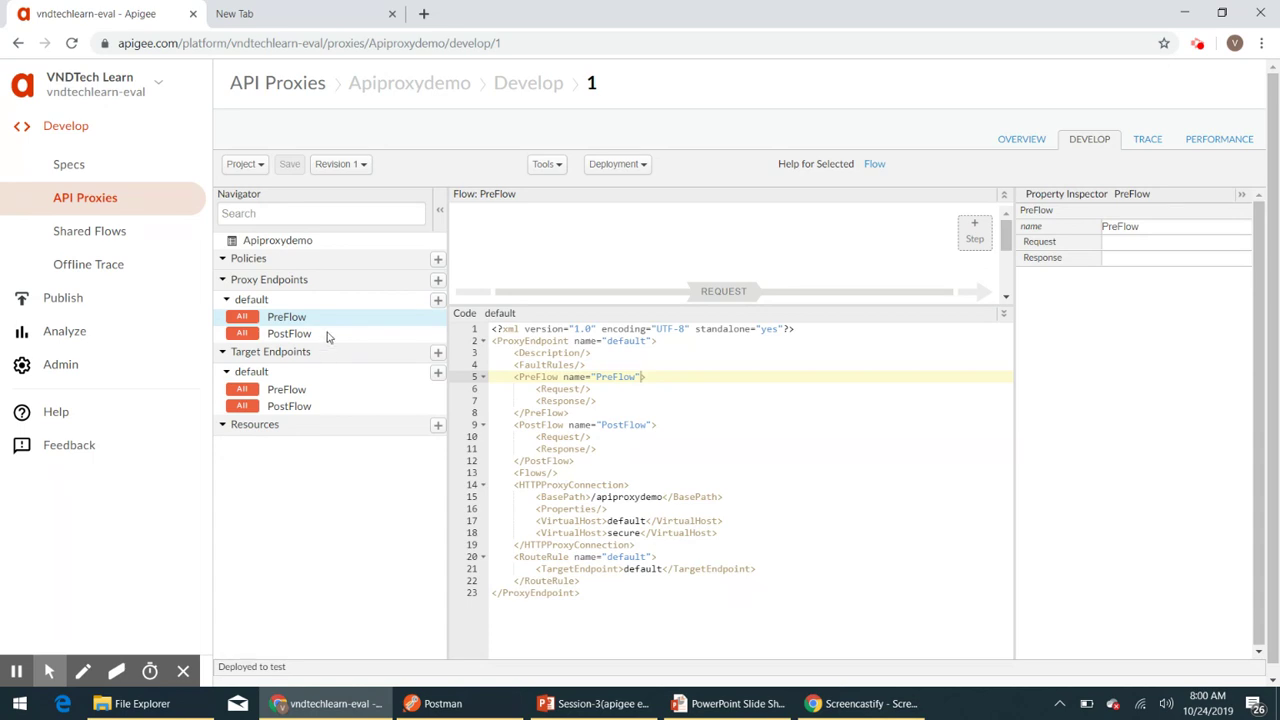
- Create a new proxy endpoint named 'oauth2' in the New Proxy Endpoint dialog
{"action": "left_click", "coordinate": [437, 281]}
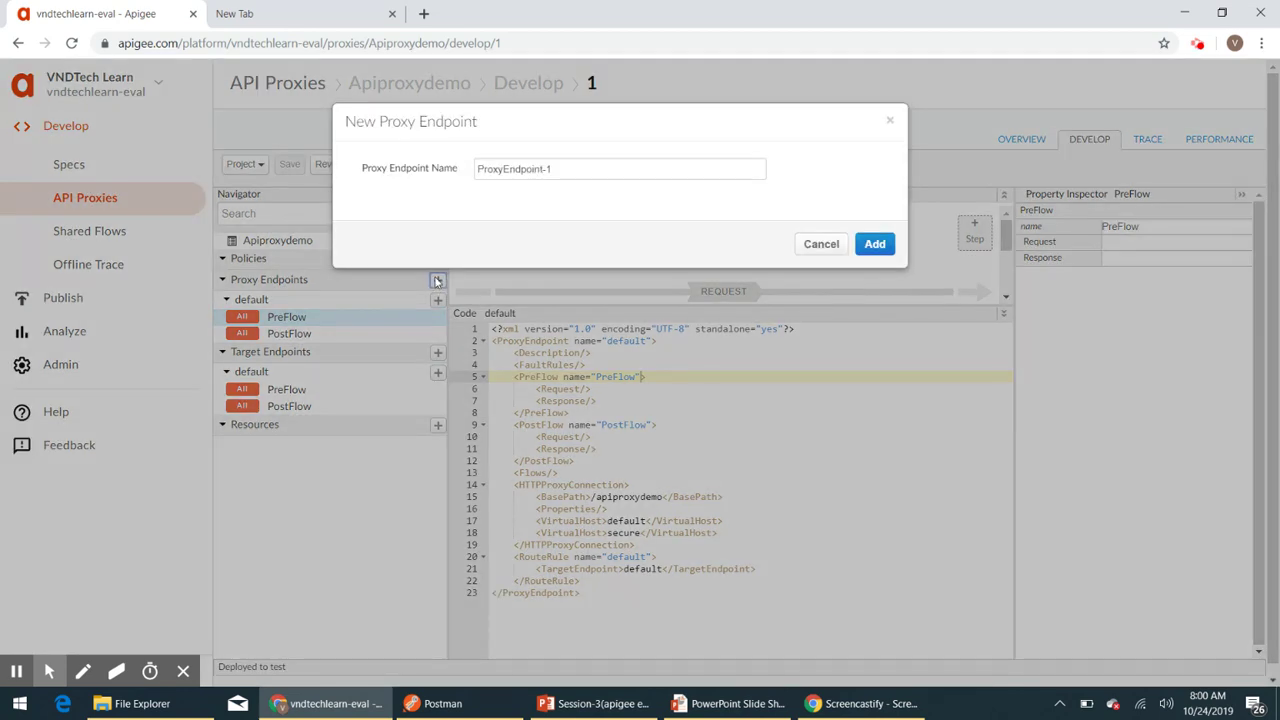
{"action": "left_click", "coordinate": [572, 169]}
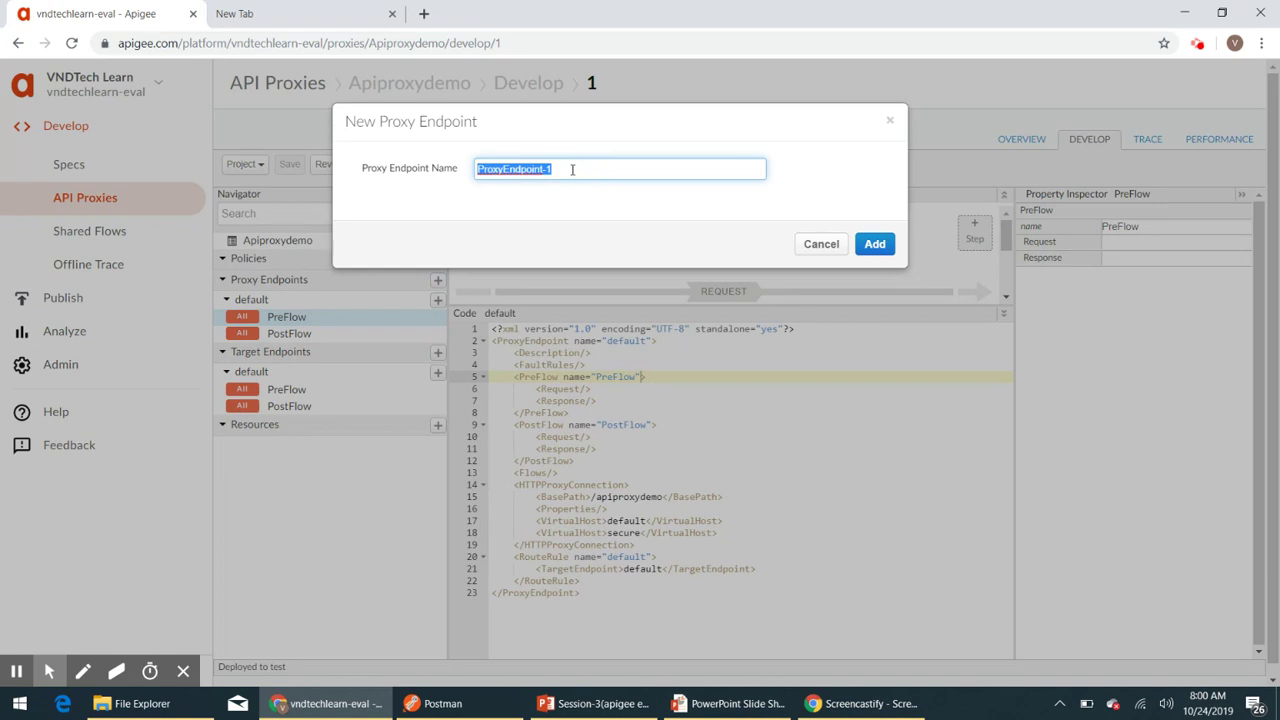
{"action": "key", "text": "BackSpace"}
{"action": "type", "text": "Ger"}
{"action": "key", "text": "BackSpace"}
{"action": "type", "text": "nerat"}
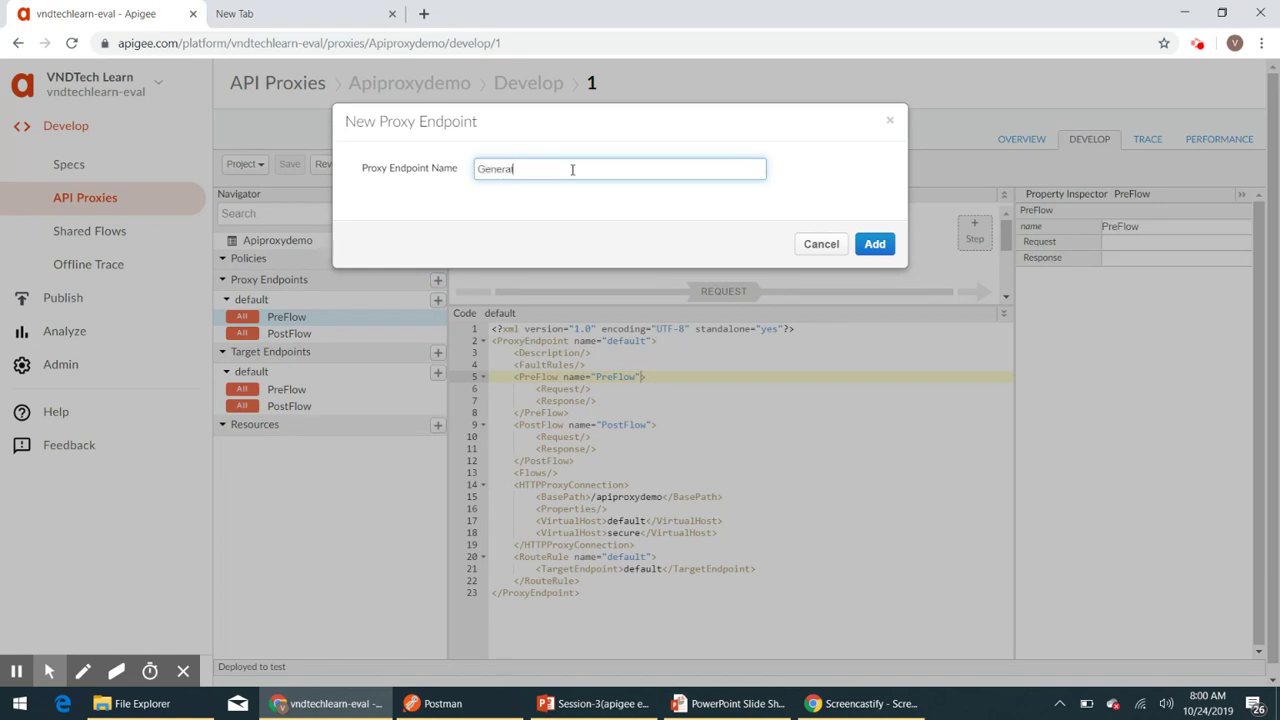
{"action": "type", "text": "e Acce"}
{"action": "key", "text": "BackSpace"}
{"action": "key", "text": "BackSpace"}
{"action": "key", "text": "BackSpace"}
{"action": "key", "text": "BackSpace"}
{"action": "key", "text": "BackSpace"}
{"action": "key", "text": "BackSpace"}
{"action": "key", "text": "BackSpace"}
{"action": "key", "text": "BackSpace"}
{"action": "key", "text": "BackSpace"}
{"action": "key", "text": "BackSpace"}
{"action": "key", "text": "BackSpace"}
{"action": "key", "text": "BackSpace"}
{"action": "key", "text": "BackSpace"}
{"action": "type", "text": "Oa"}
{"action": "key", "text": "BackSpace"}
{"action": "key", "text": "BackSpace"}
{"action": "type", "text": "oauth2"}
{"action": "left_click", "coordinate": [875, 244]}
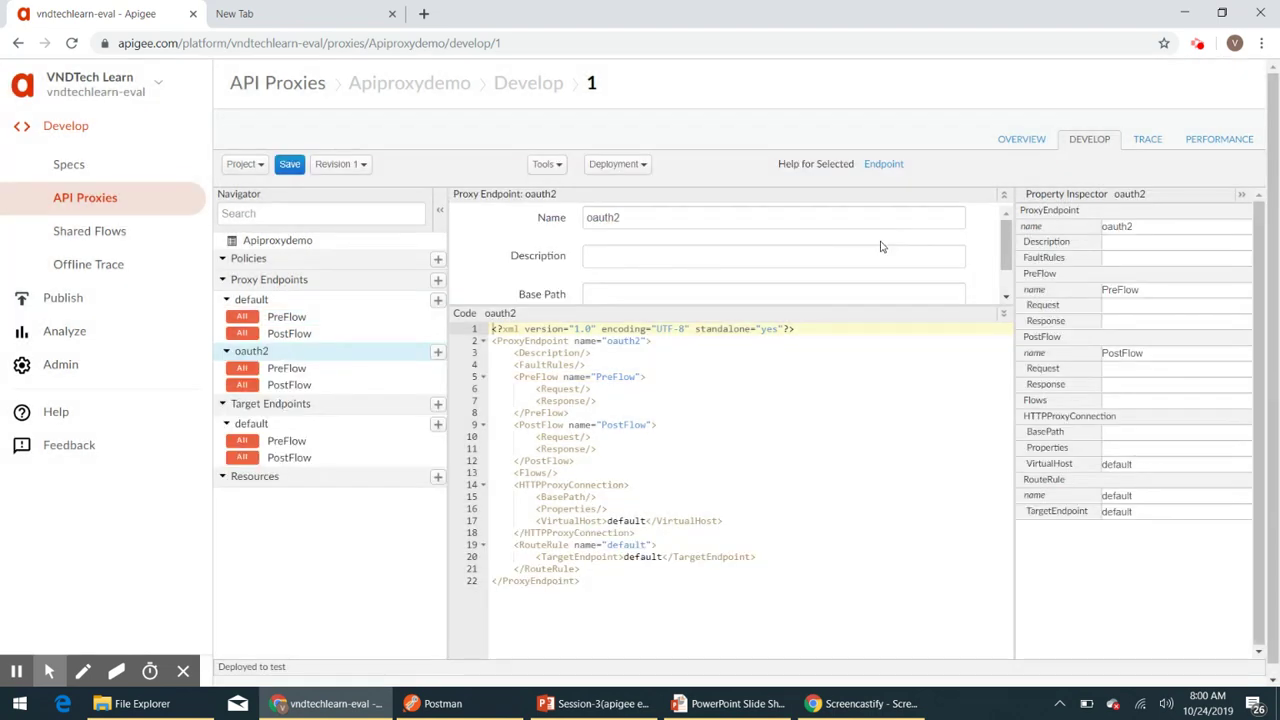
- In the oauth2 PreFlow XML, change the VirtualHost from default to secure
{"action": "left_click", "coordinate": [300, 370]}
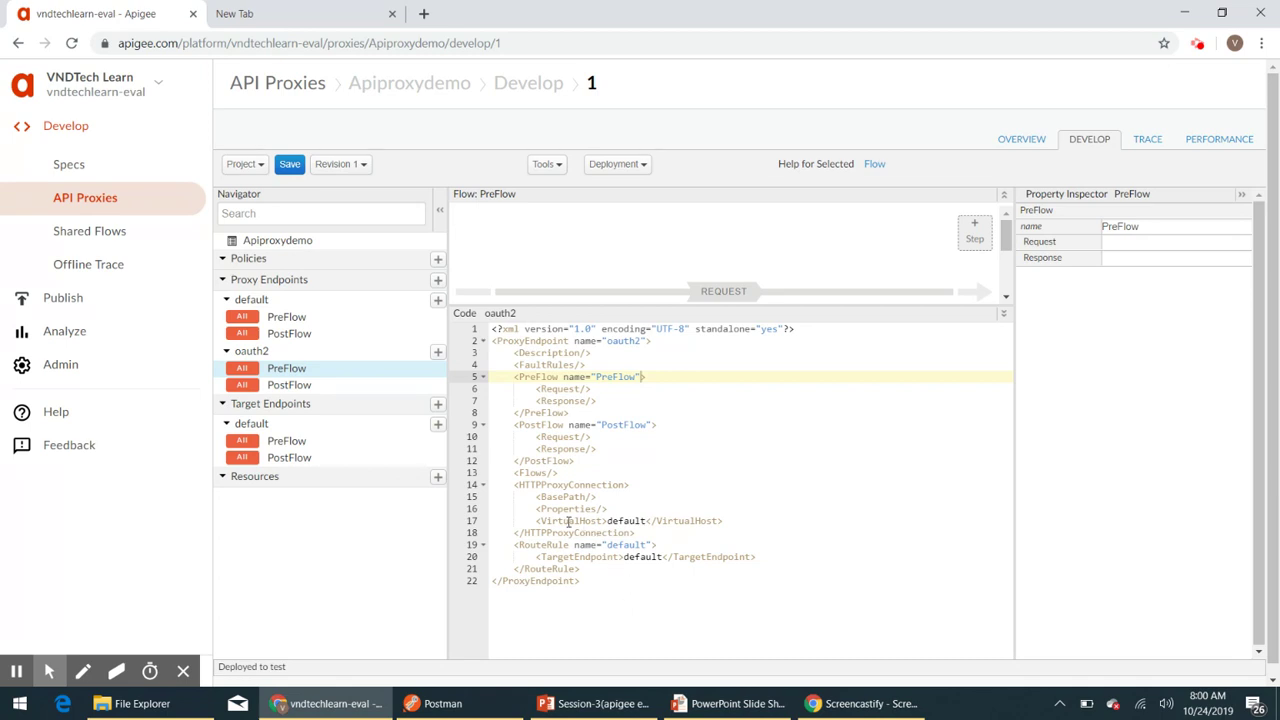
{"action": "double_click", "coordinate": [624, 521]}
{"action": "type", "text": "se"}
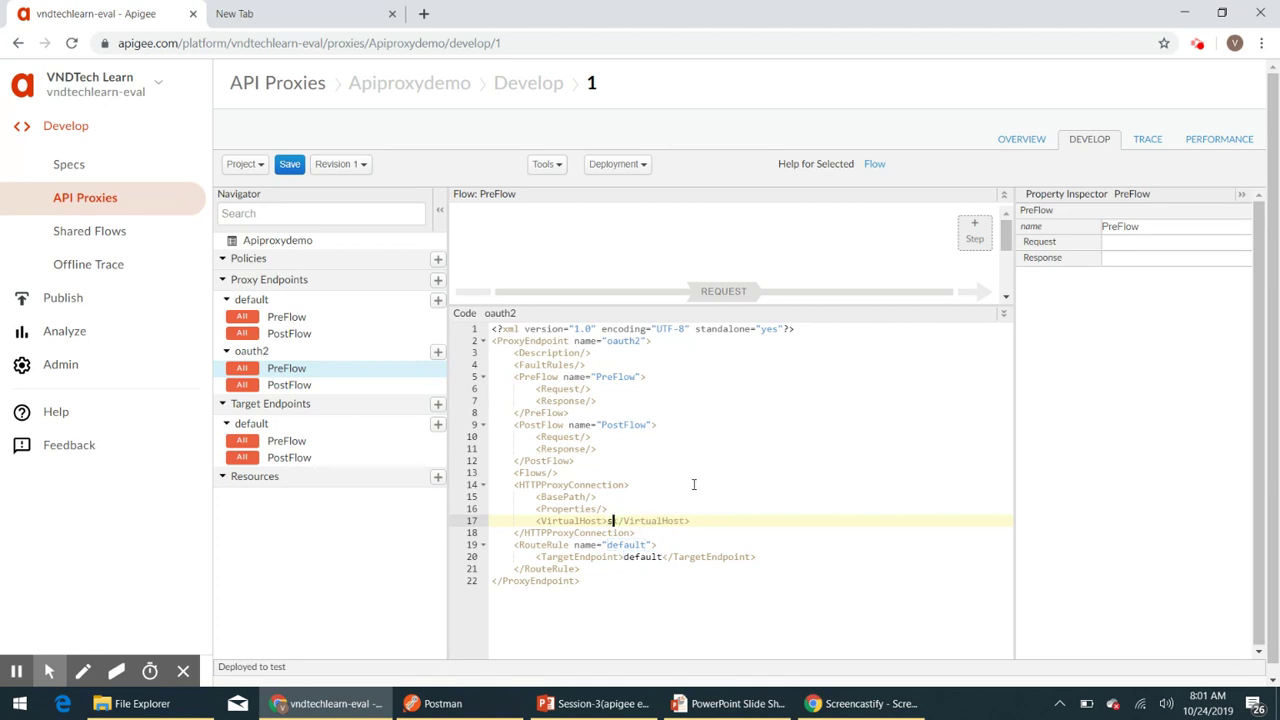
{"action": "type", "text": "cure"}
- Rewrite the route rule as an empty self-closing <RouteRule name="NoRoute"/>
{"action": "double_click", "coordinate": [627, 545]}
{"action": "key", "text": "BackSpace"}
{"action": "type", "text": "No"}
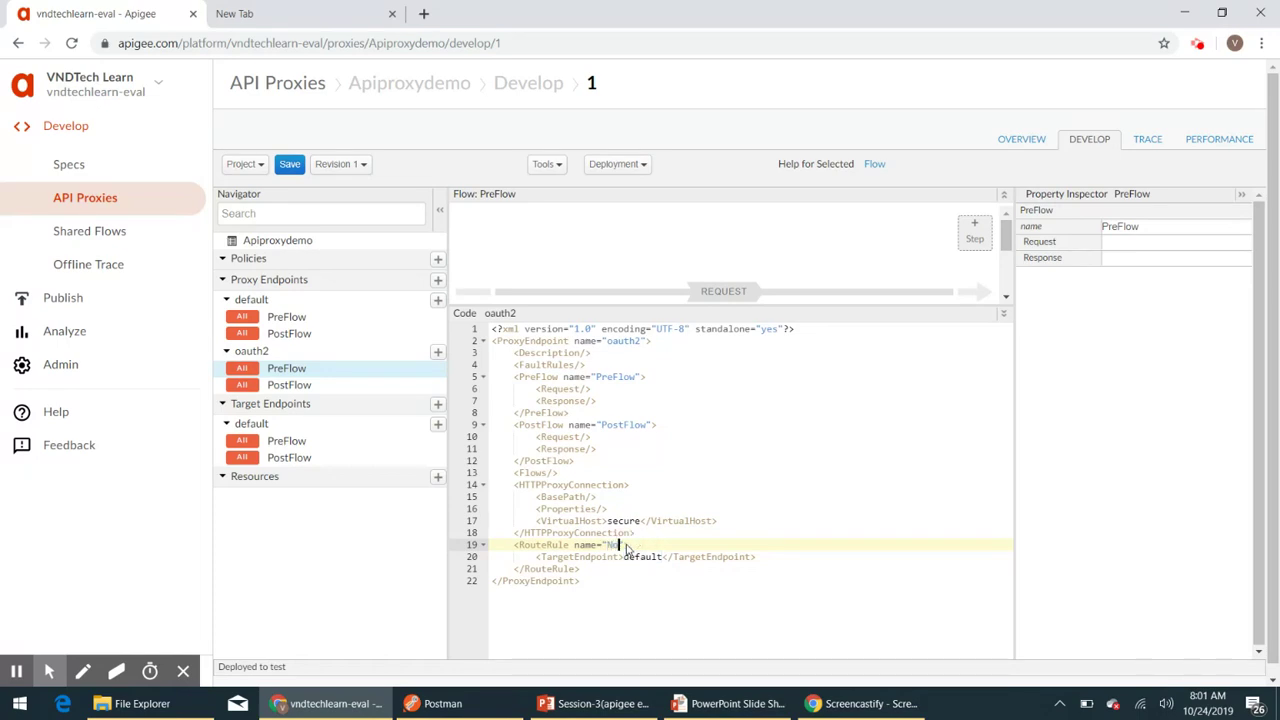
{"action": "type", "text": "Route"}
{"action": "left_click_drag", "start_coordinate": [590, 569], "coordinate": [688, 552]}
{"action": "key", "text": "BackSpace"}
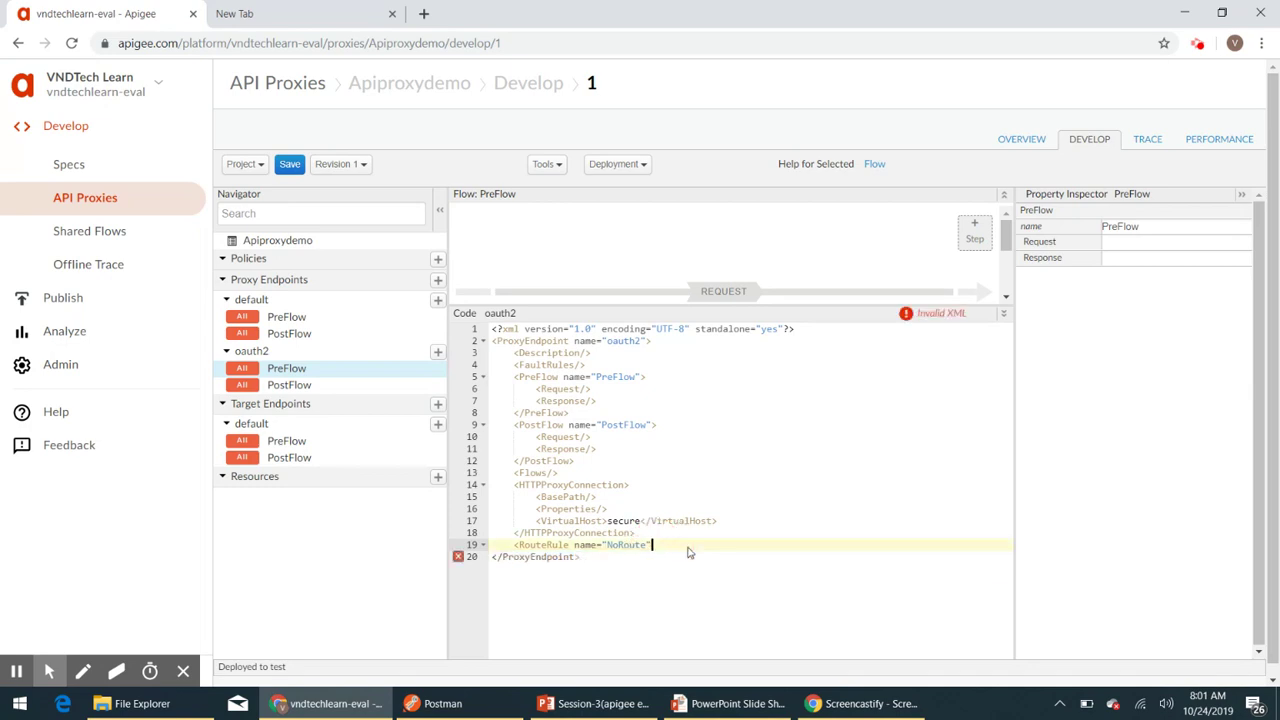
{"action": "type", "text": ">"}
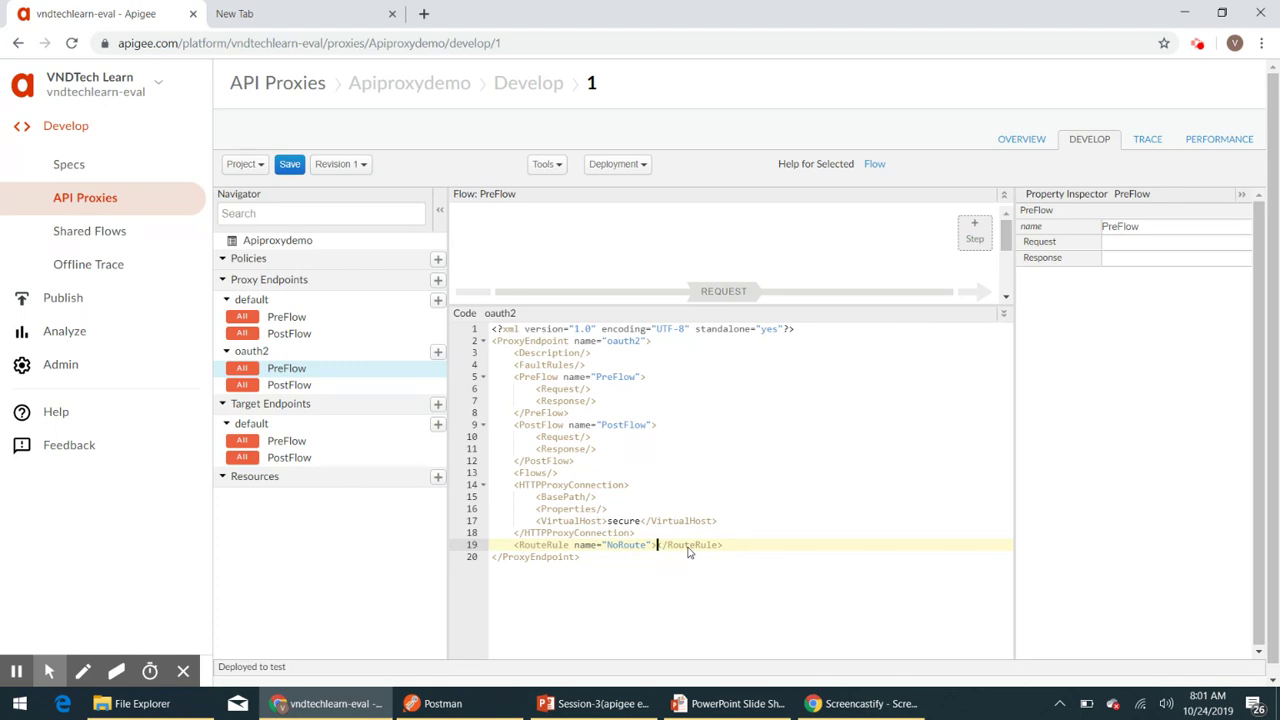
{"action": "type", "text": "/>"}
{"action": "key", "text": "BackSpace"}
{"action": "key", "text": "shift+End"}
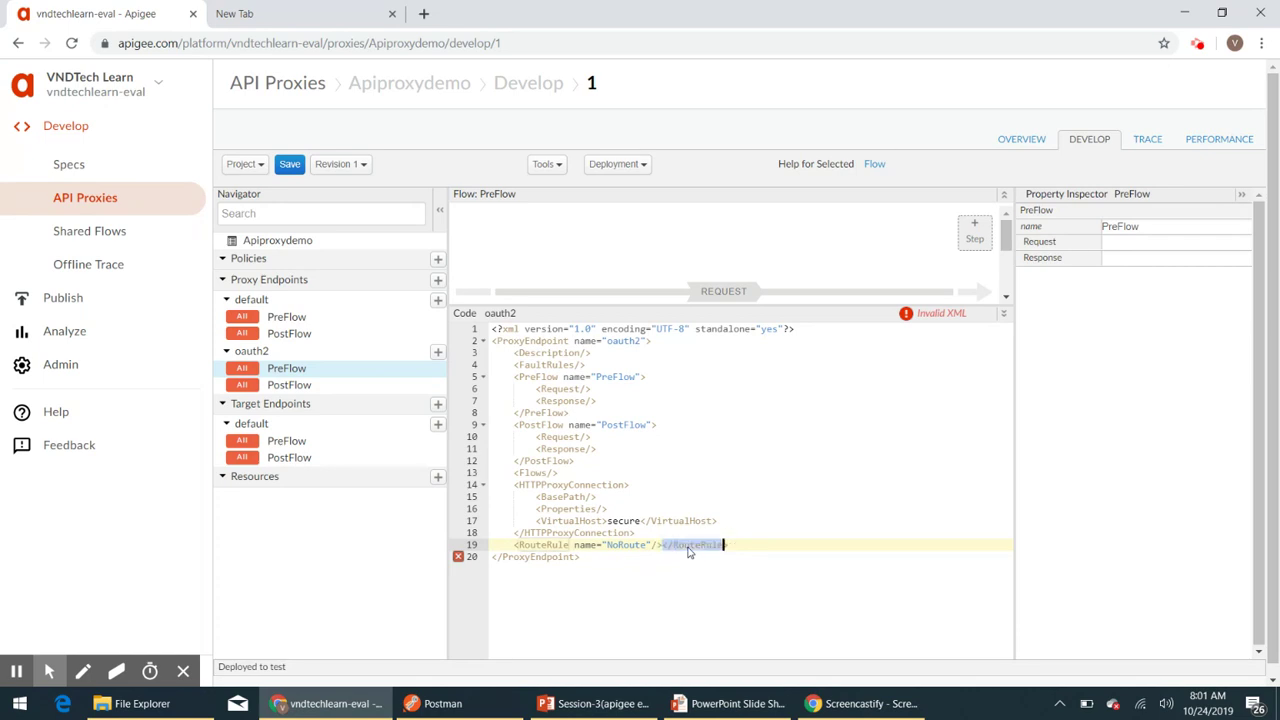
{"action": "key", "text": "Delete"}
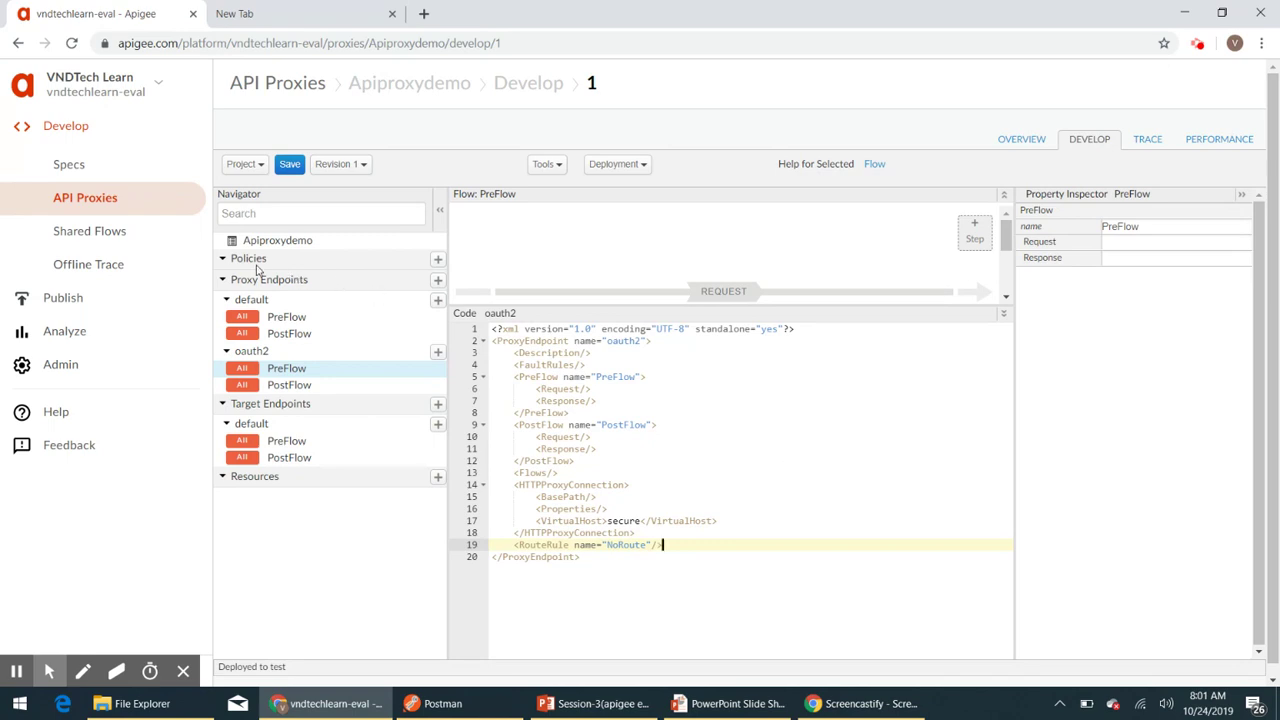
- Add an OAuth v2.0 policy with display name 'Oauth-v2-GenerateAccessToken'
{"action": "left_click", "coordinate": [438, 260]}
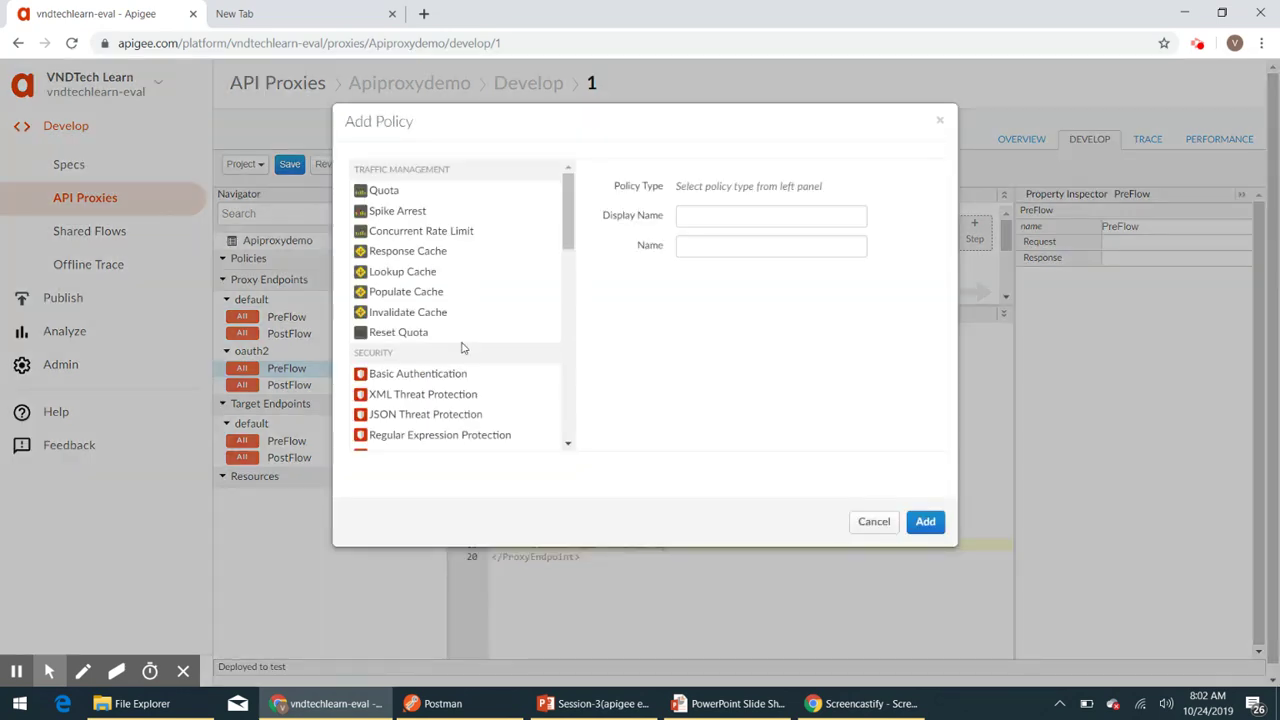
{"action": "scroll", "coordinate": [463, 347], "scroll_direction": "down", "scroll_amount": 3}
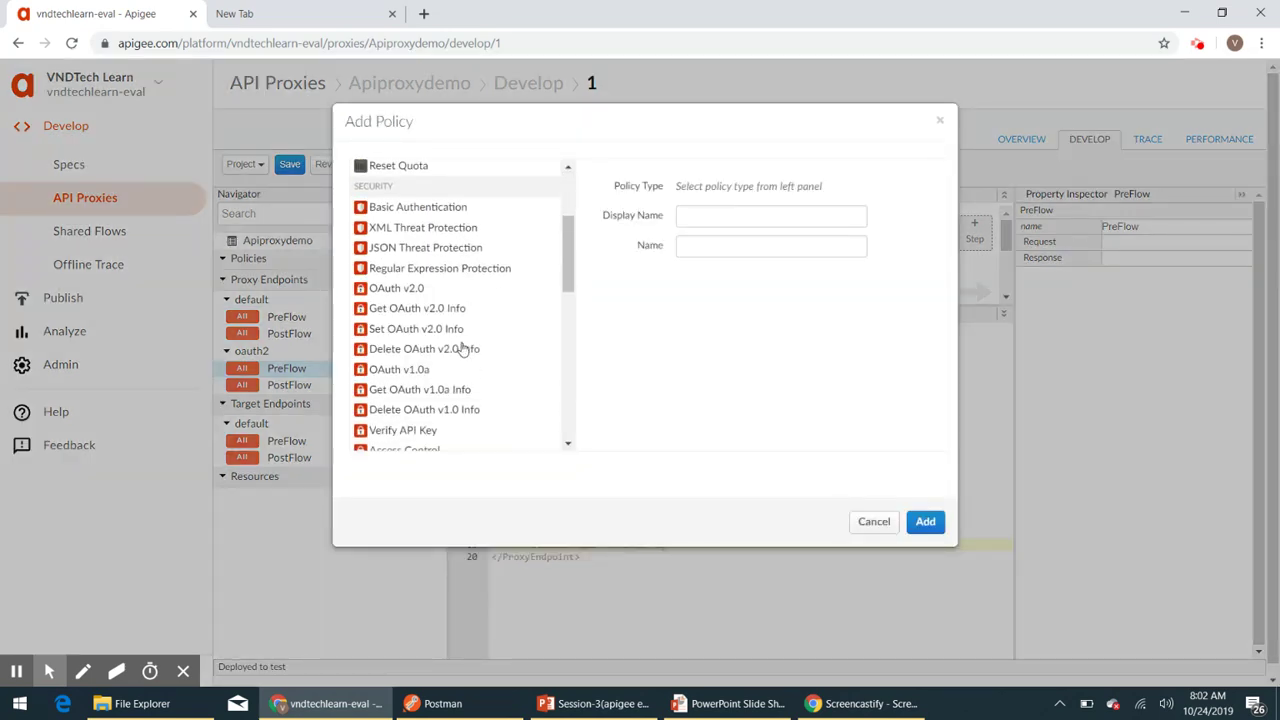
{"action": "left_click", "coordinate": [390, 290]}
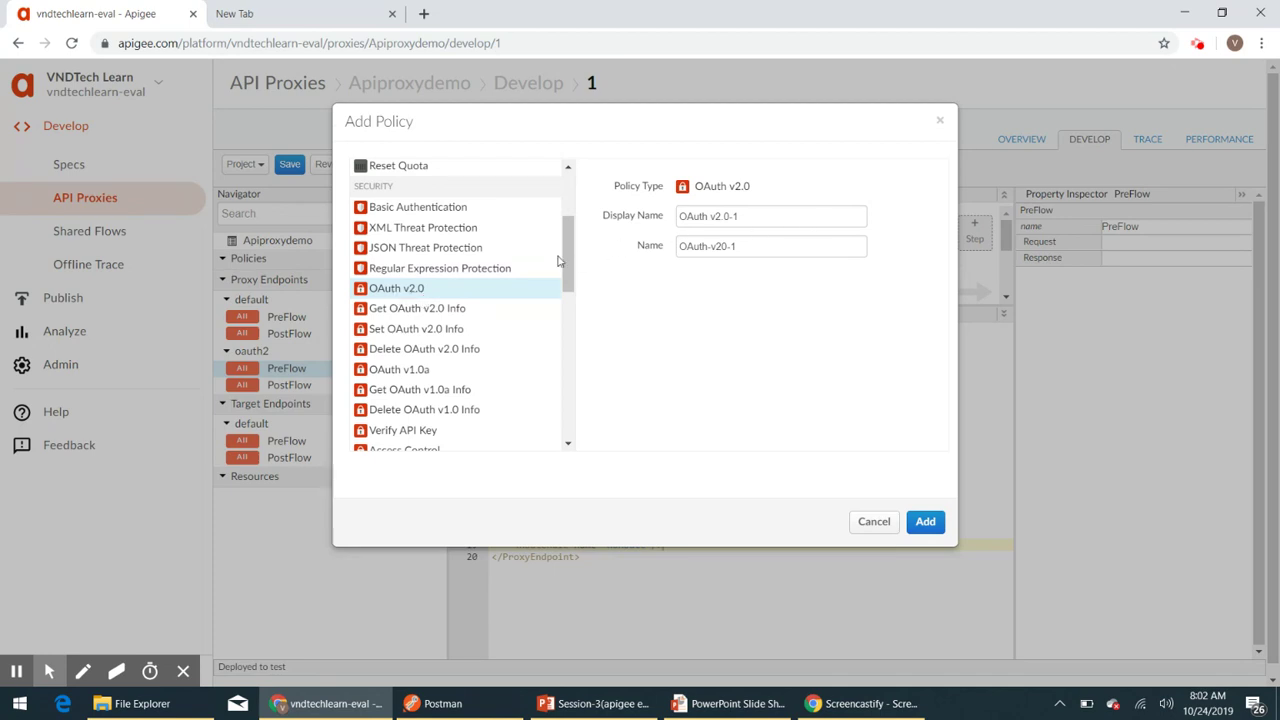
{"action": "triple_click", "coordinate": [757, 217]}
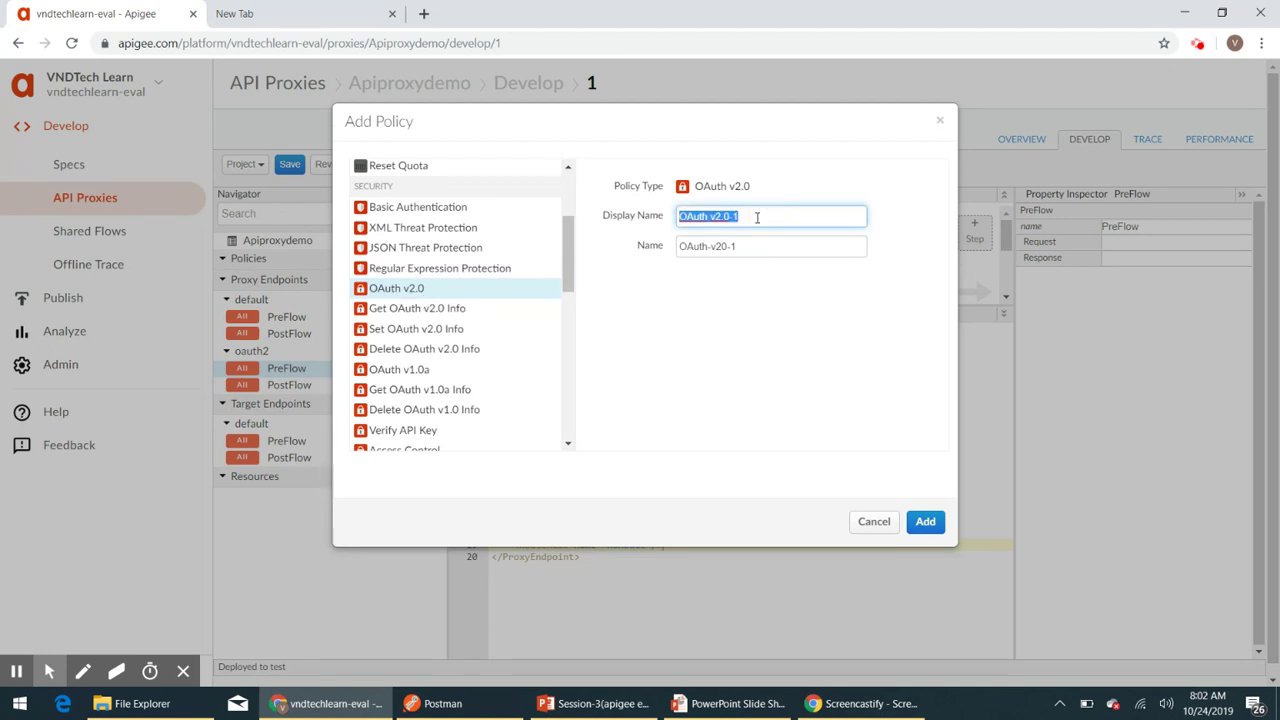
{"action": "key", "text": "BackSpace"}
{"action": "type", "text": "O"}
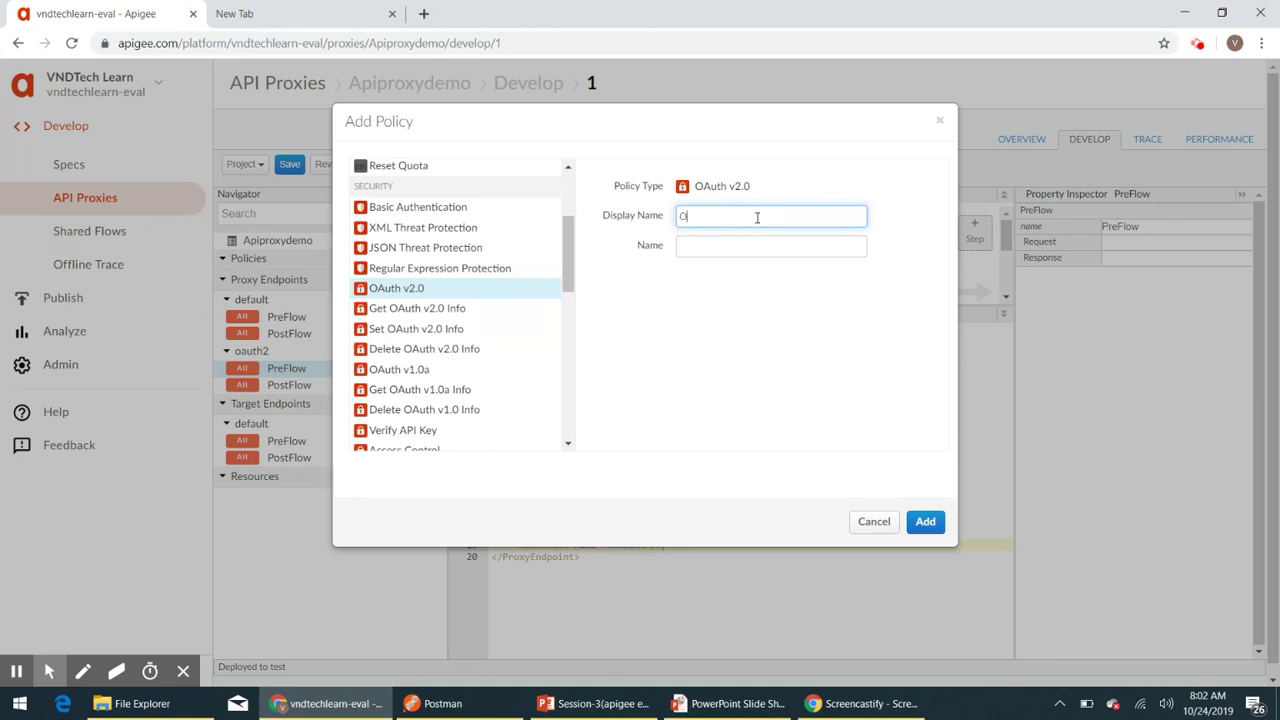
{"action": "type", "text": "auth- v2-v2-Gen"}
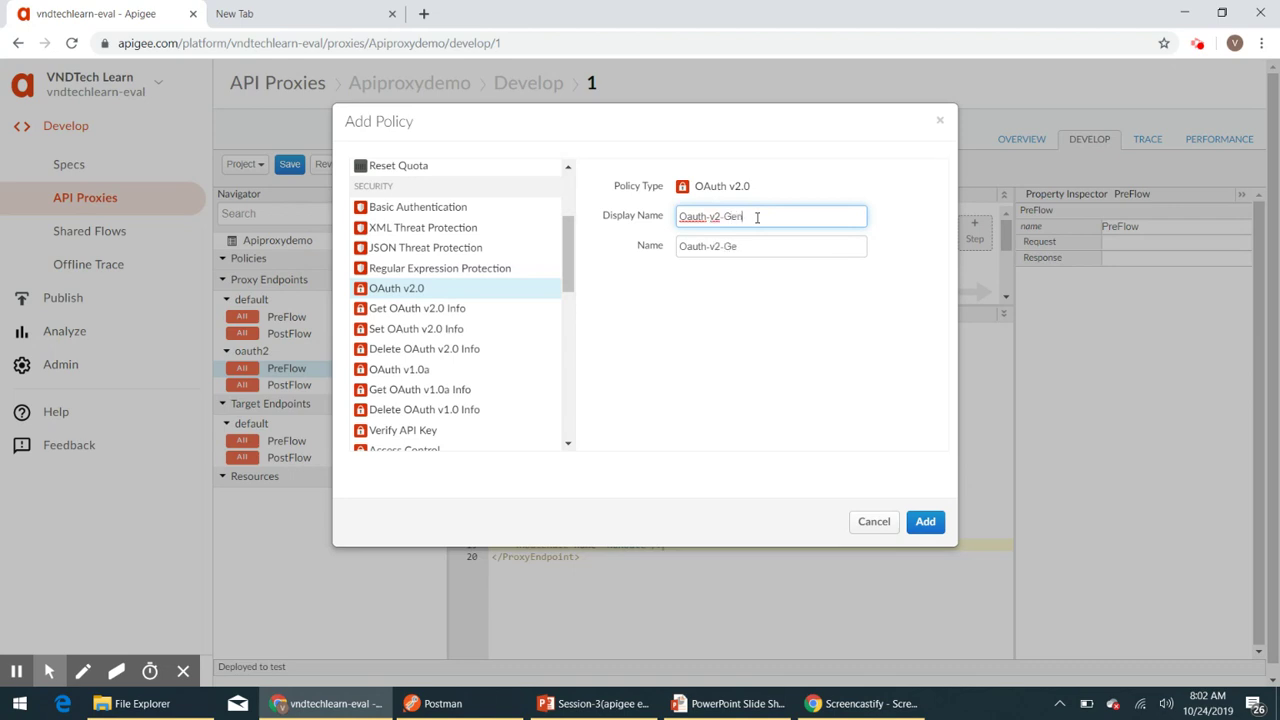
{"action": "type", "text": "erateAccessToken"}
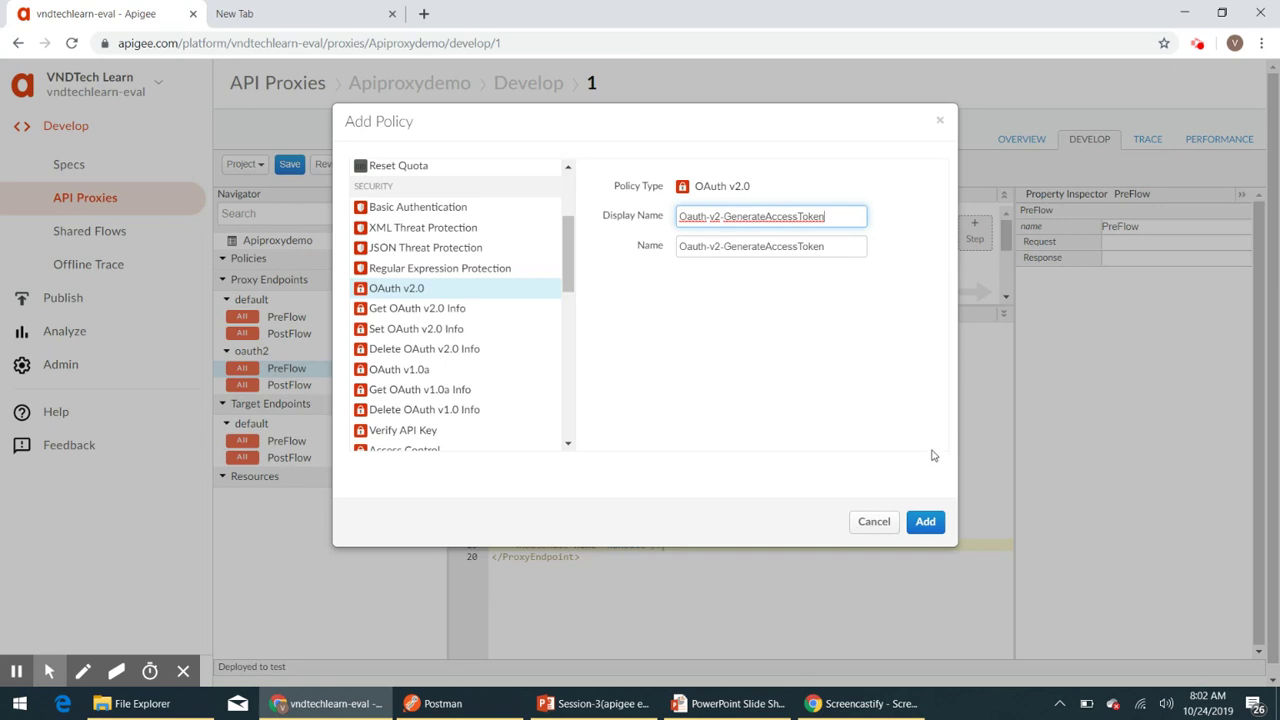
{"action": "left_click", "coordinate": [925, 522]}
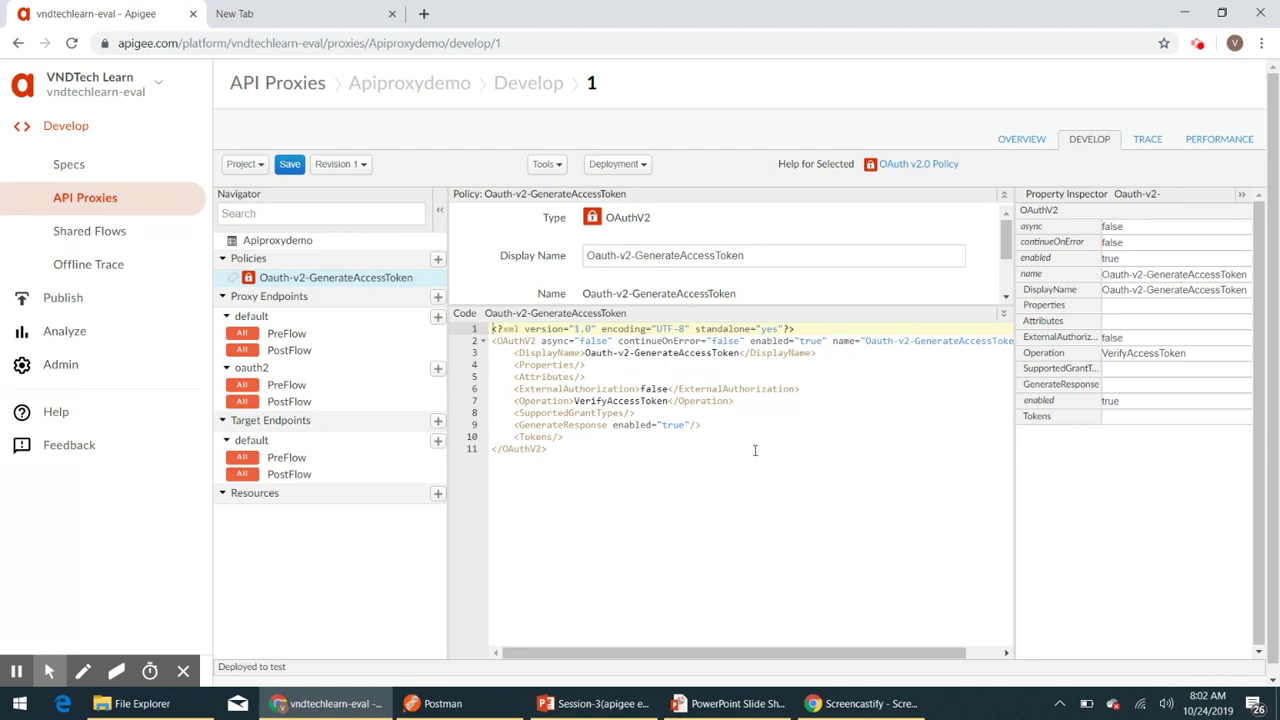
- Set the policy Operation to GenerateAccessToken and add client_credentials under SupportedGrantTypes
{"action": "double_click", "coordinate": [618, 401]}
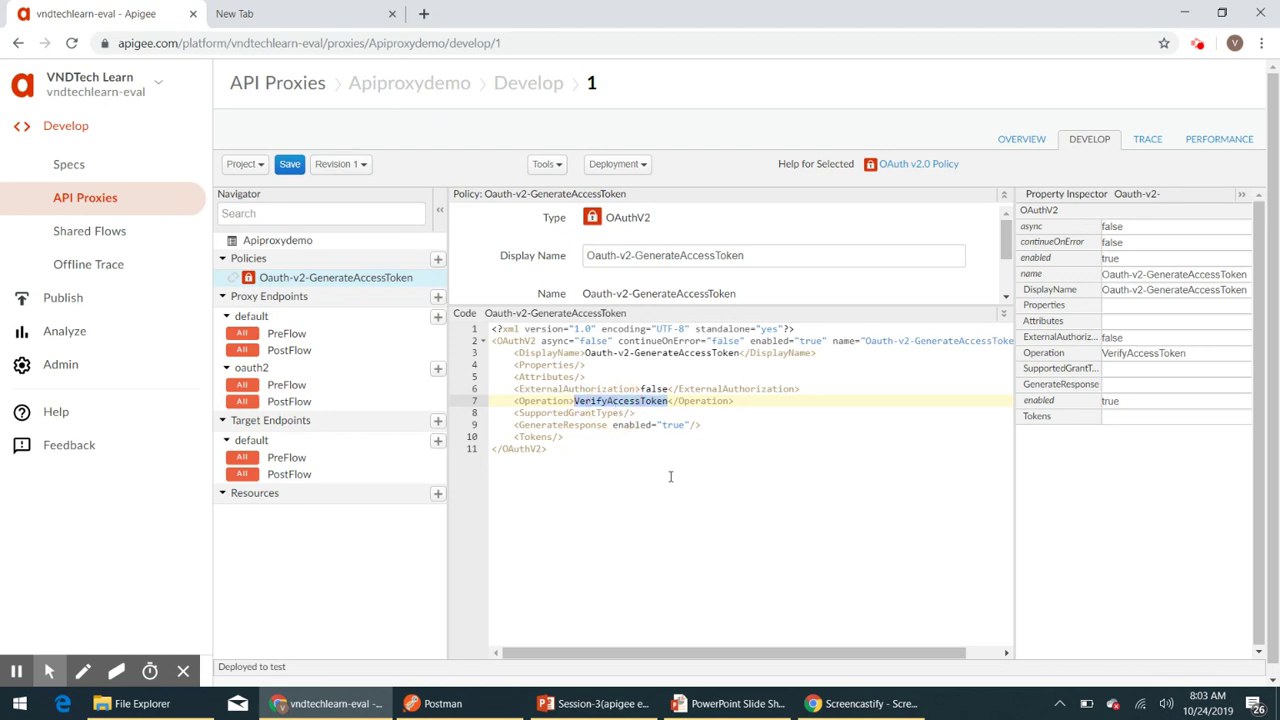
{"action": "type", "text": "Ge"}
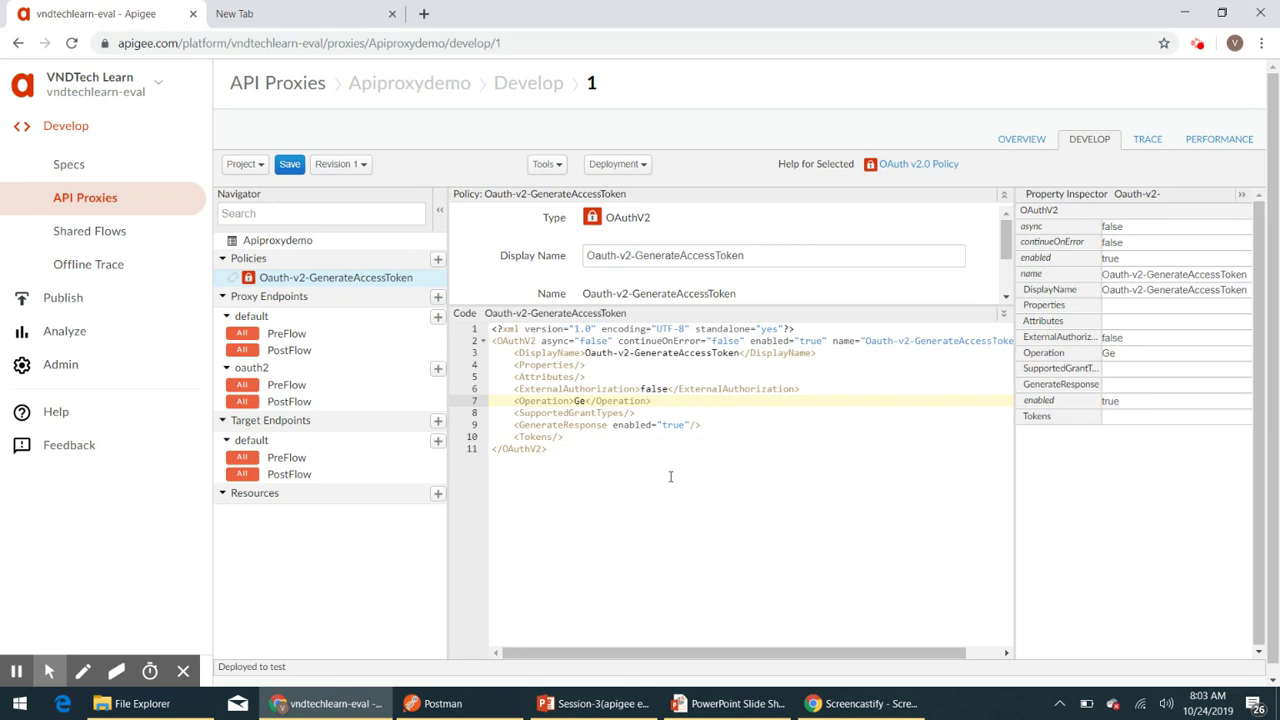
{"action": "type", "text": "nerateAccess"}
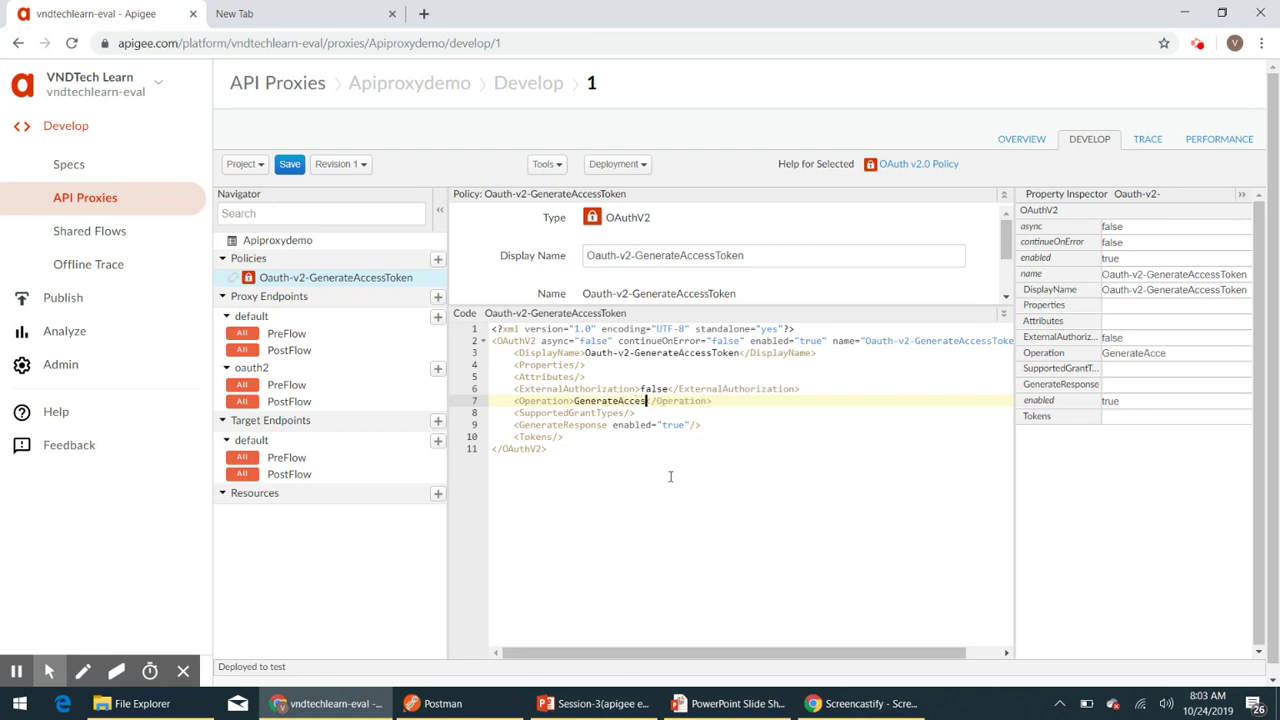
{"action": "type", "text": "Token"}
{"action": "left_click", "coordinate": [655, 412]}
{"action": "key", "text": "BackSpace"}
{"action": "key", "text": "BackSpace"}
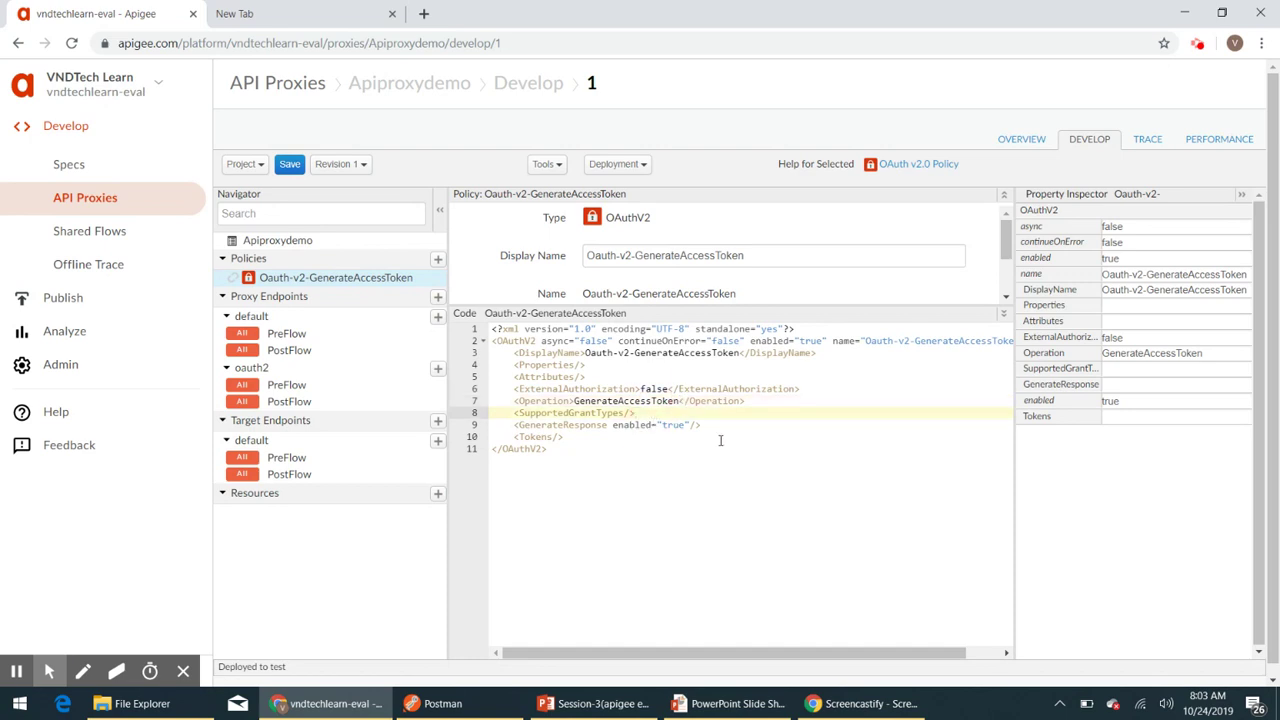
{"action": "type", "text": "><"}
{"action": "key", "text": "Return"}
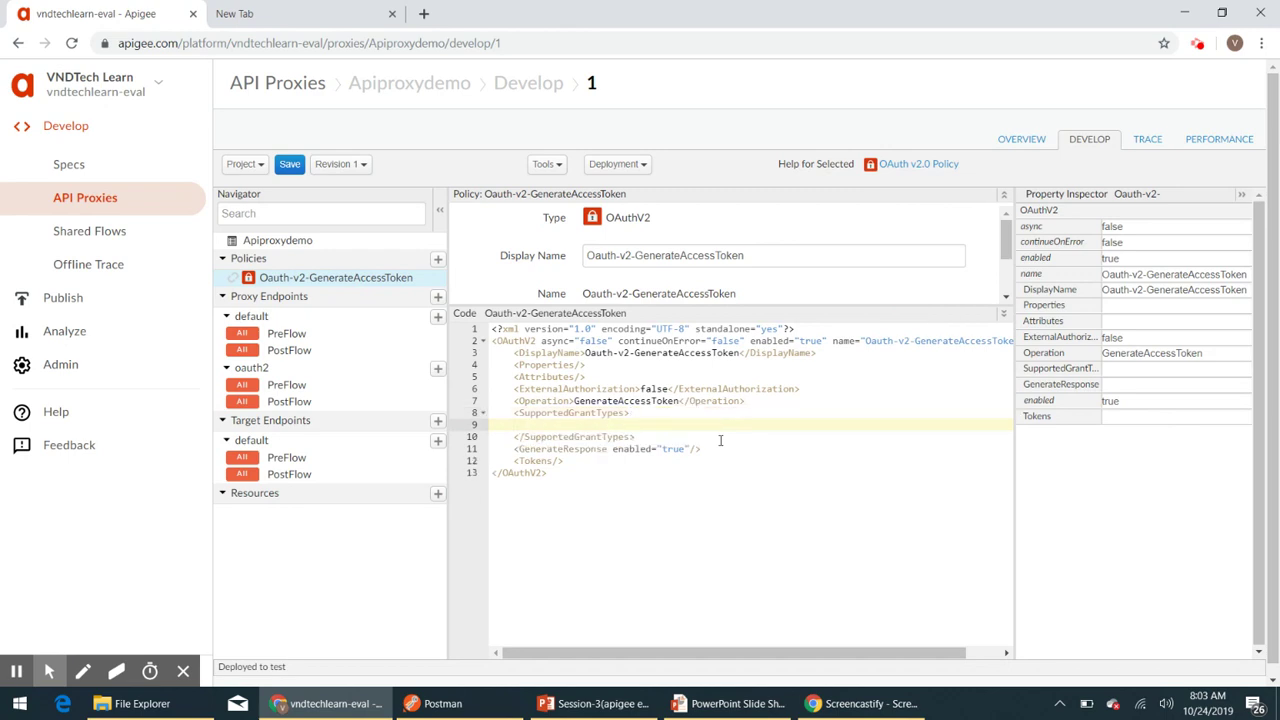
{"action": "type", "text": "<Grant"}
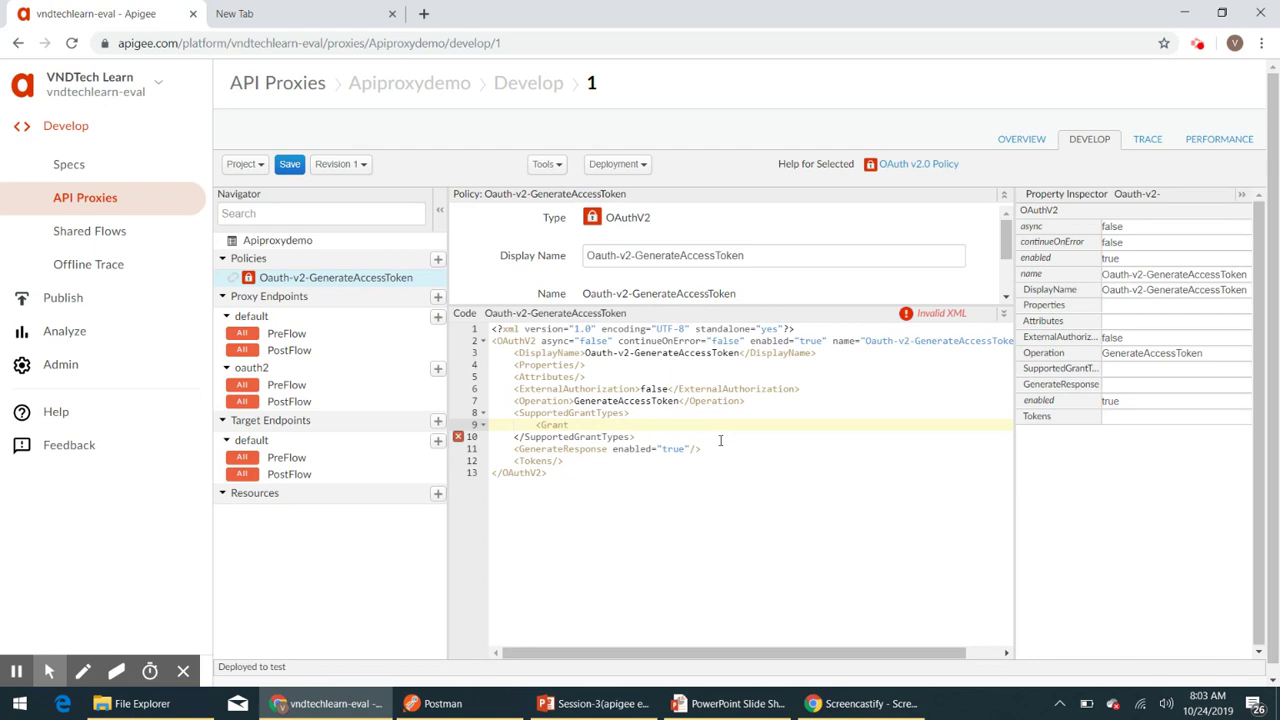
{"action": "type", "text": "Type>"}
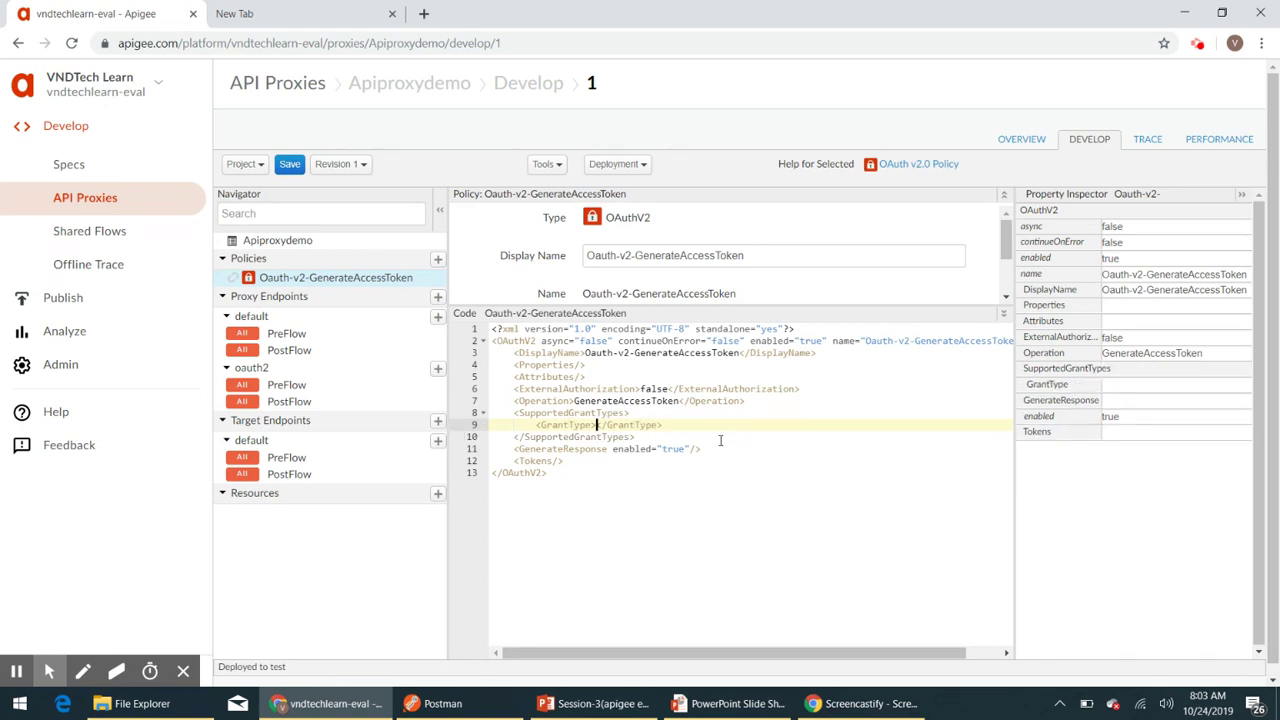
{"action": "type", "text": "client_credentials"}
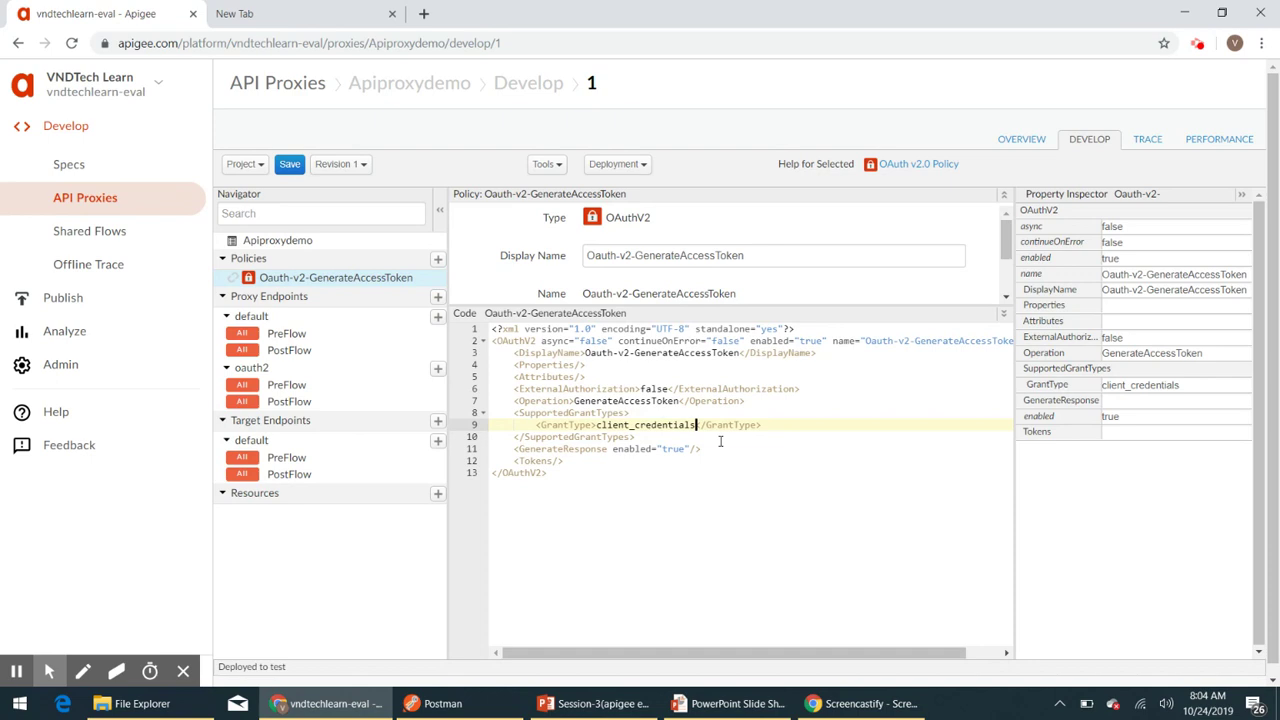
- Add <GrantType>request.queryparam.grant_type</GrantType> below SupportedGrantTypes
{"action": "key", "text": "Down"}
{"action": "key", "text": "Return"}
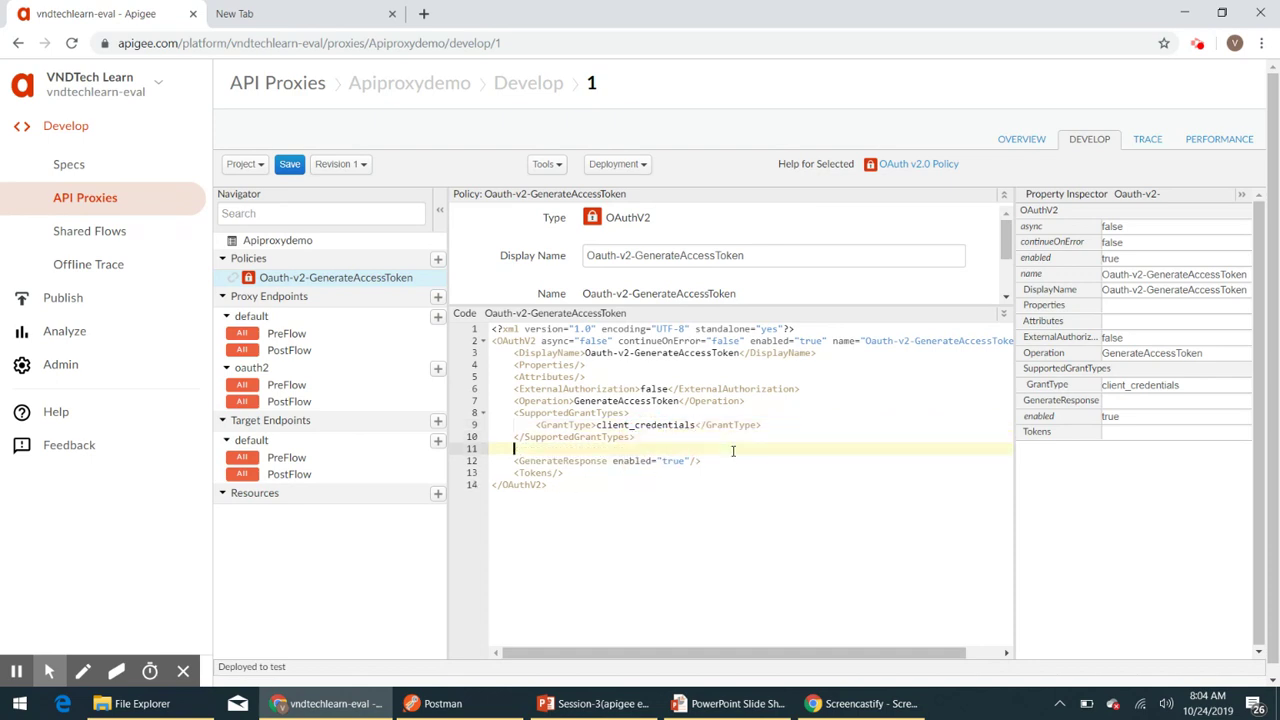
{"action": "type", "text": "<GrantType>"}
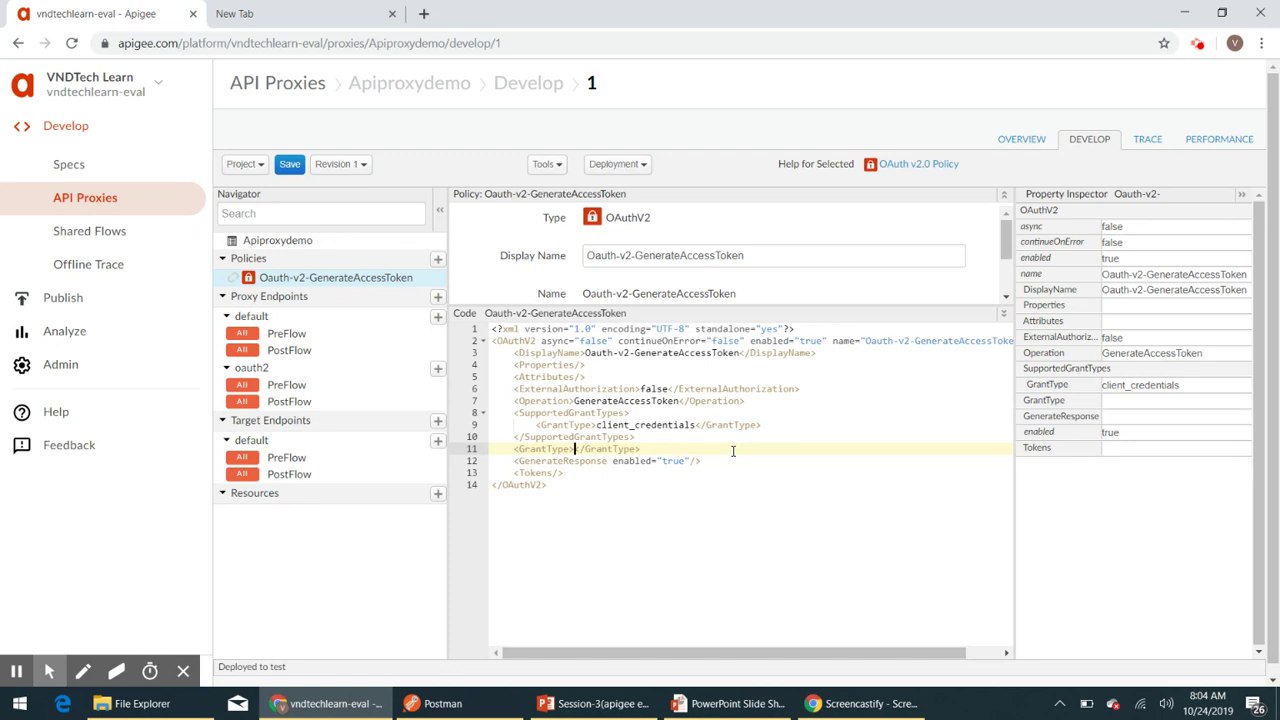
{"action": "type", "text": "req"}
{"action": "type", "text": "uest"}
{"action": "type", "text": ".quer"}
{"action": "type", "text": "ypara"}
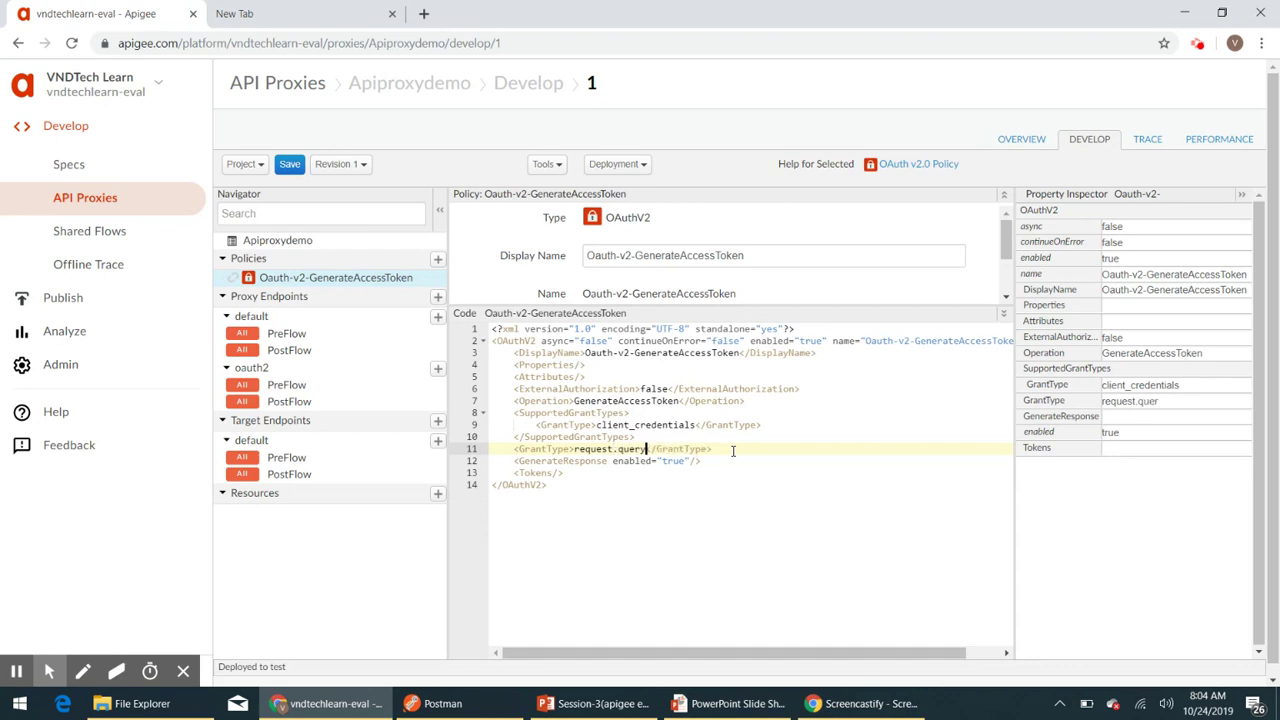
{"action": "type", "text": "m.grant_type"}
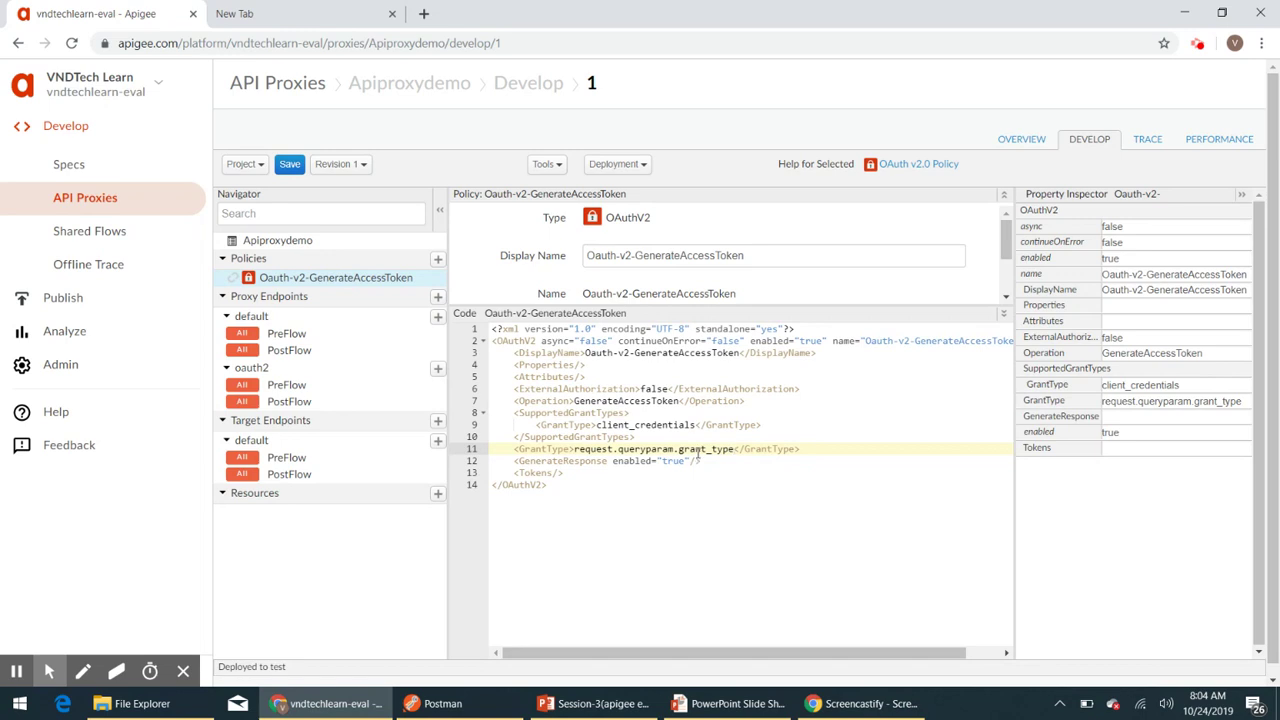
{"action": "double_click", "coordinate": [686, 450]}
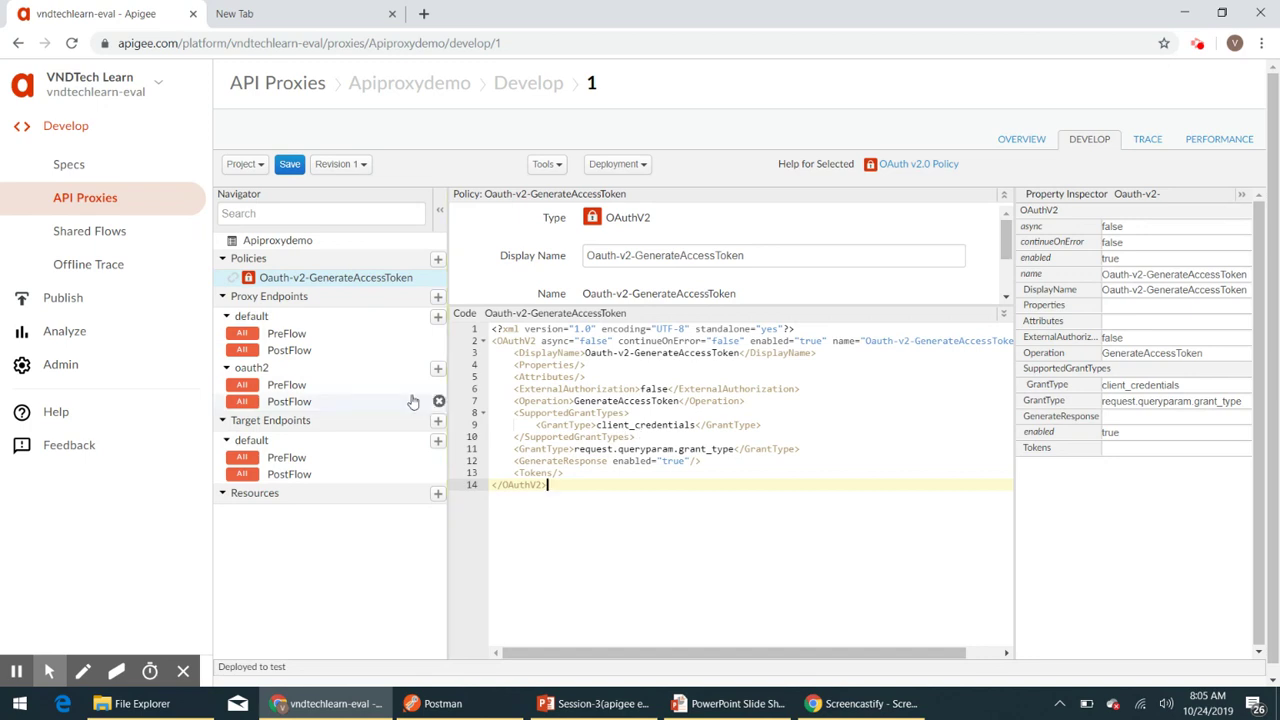
- Add a 'Generate Access Token' flow to oauth2 matching path access_token and verb POST
{"action": "left_click", "coordinate": [312, 388]}
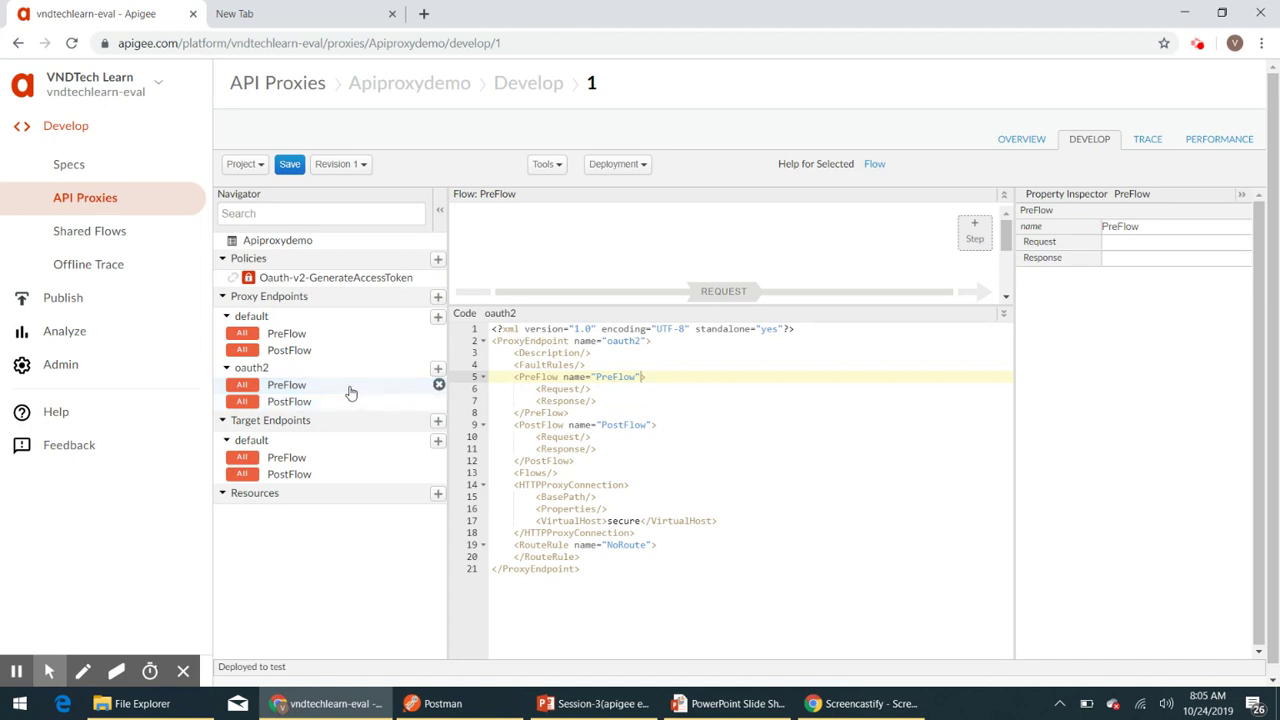
{"action": "left_click", "coordinate": [438, 370]}
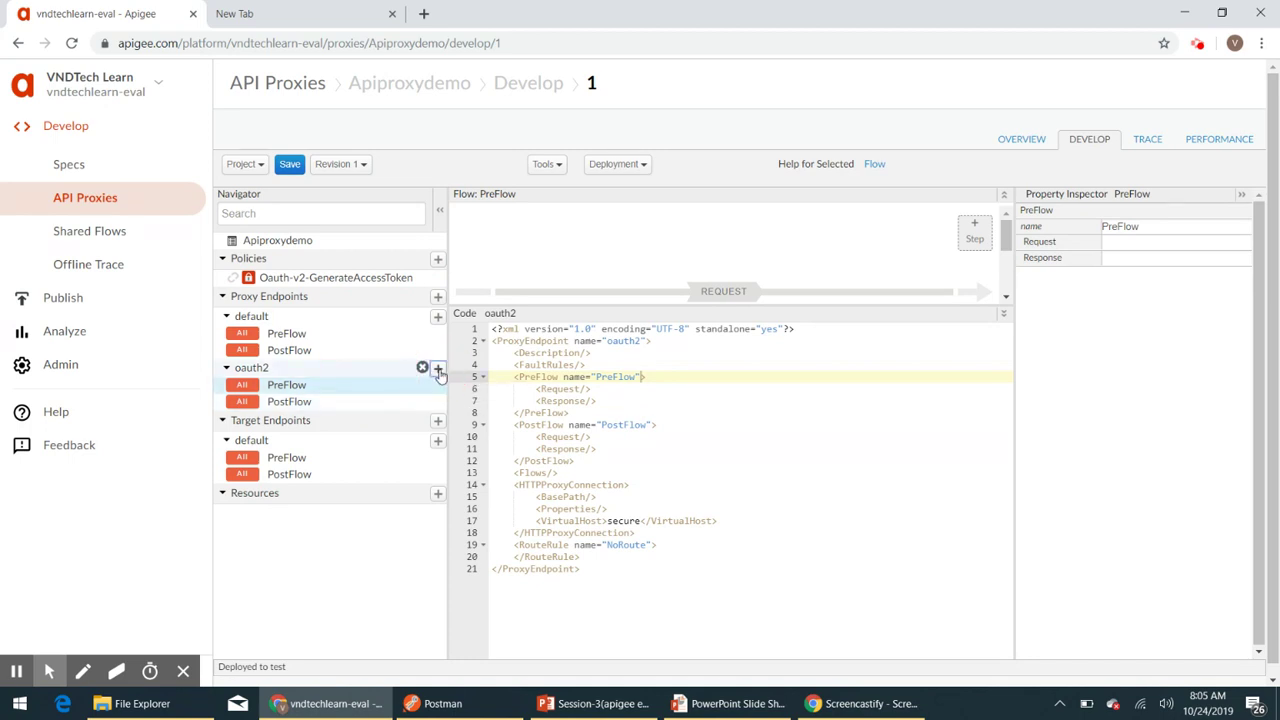
{"action": "left_click", "coordinate": [544, 166]}
{"action": "triple_click", "coordinate": [545, 167]}
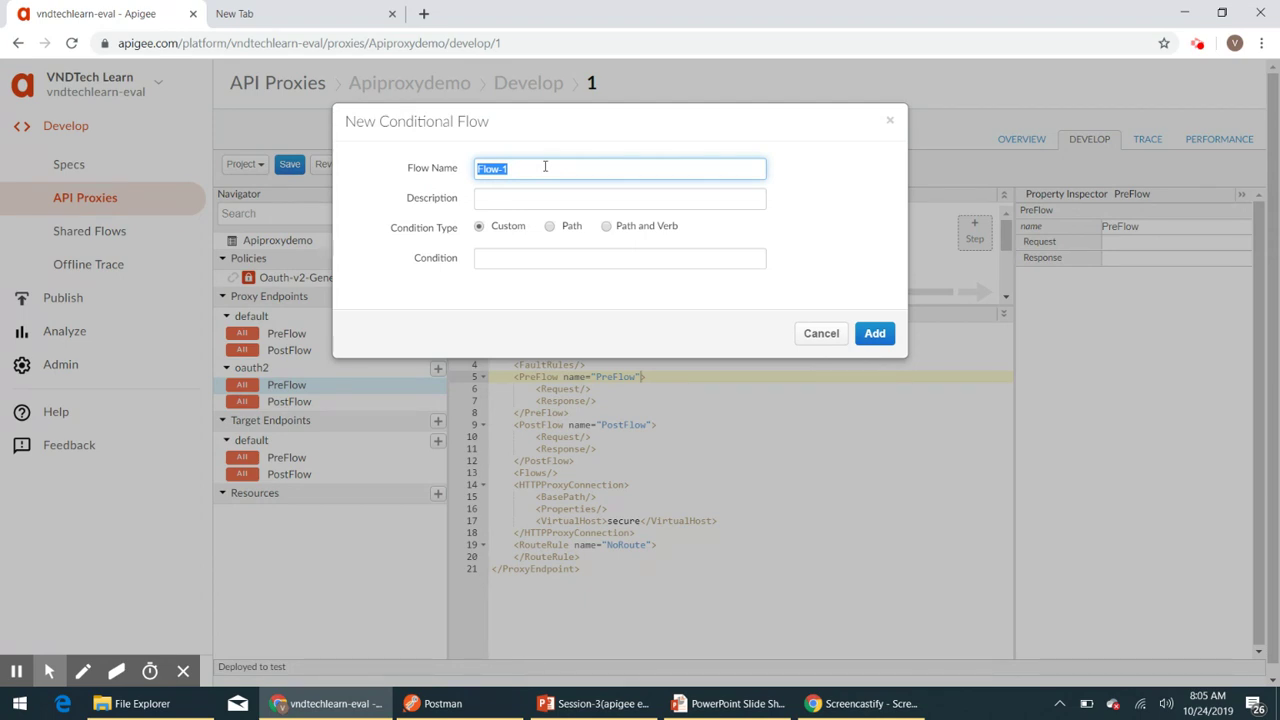
{"action": "type", "text": "Generate Access Token"}
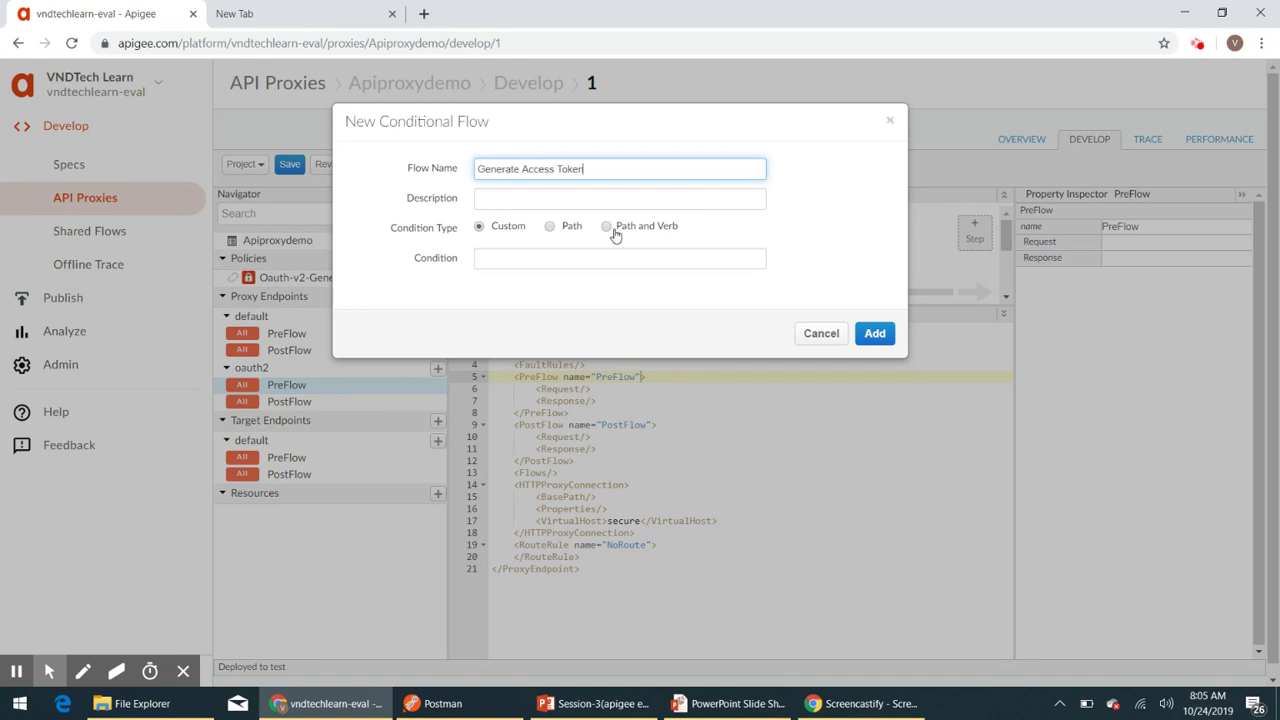
{"action": "left_click", "coordinate": [607, 229]}
{"action": "left_click", "coordinate": [556, 257]}
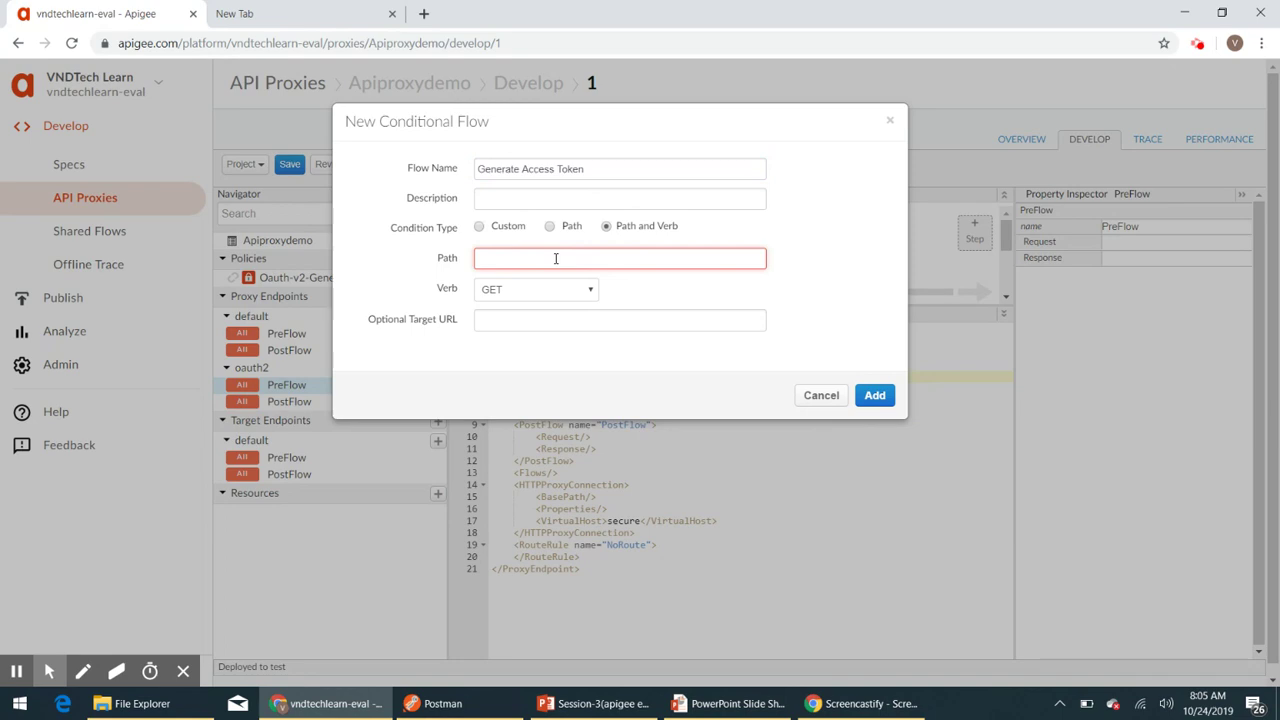
{"action": "type", "text": "acc"}
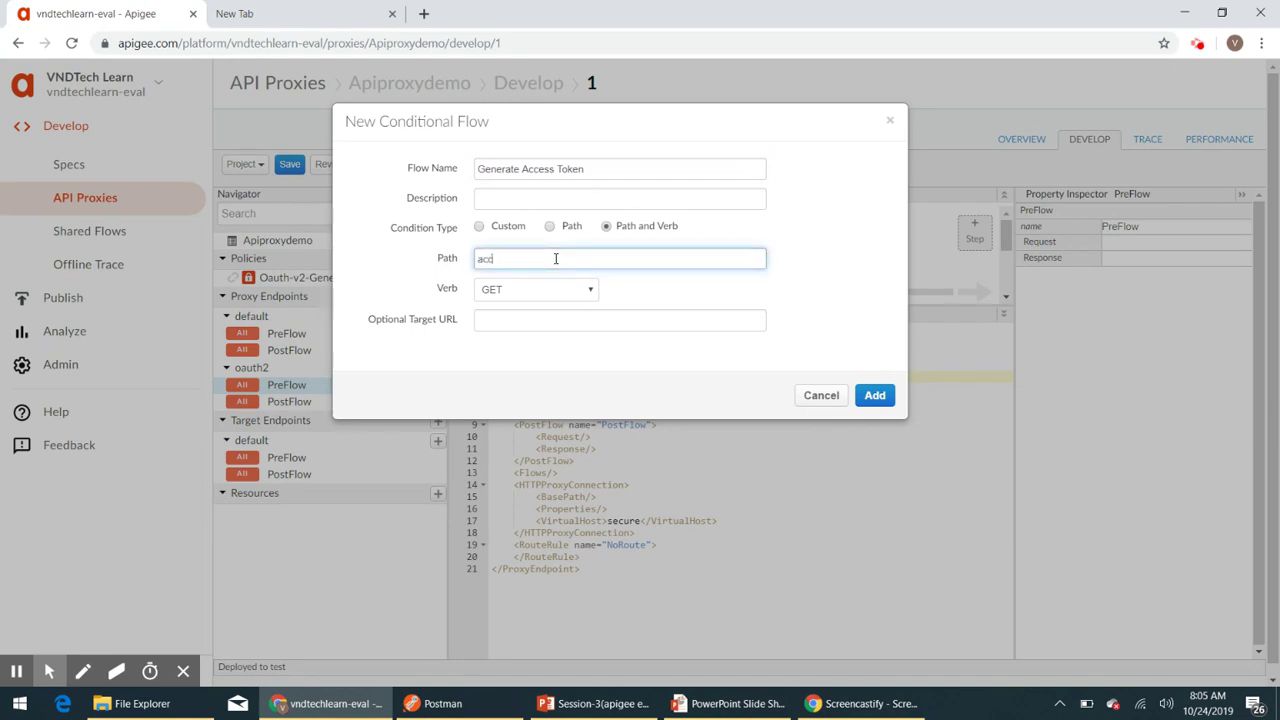
{"action": "type", "text": "ess_token"}
{"action": "left_click", "coordinate": [579, 293]}
{"action": "left_click", "coordinate": [532, 367]}
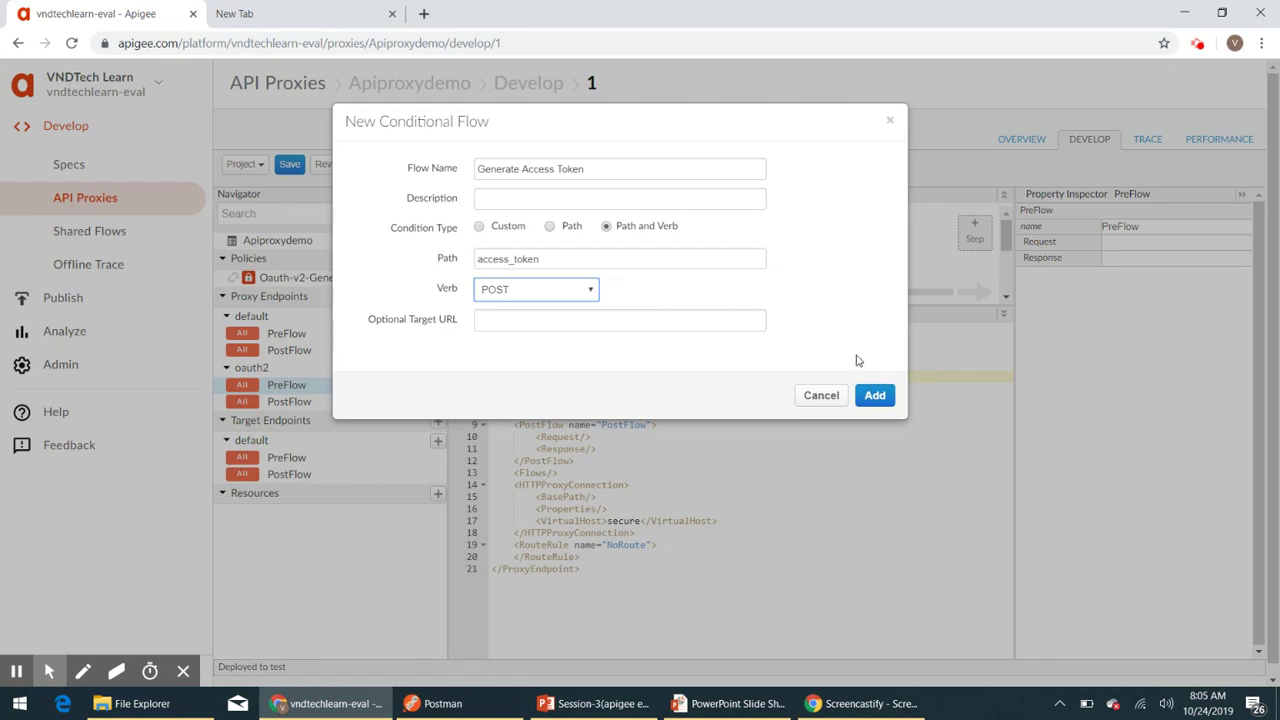
{"action": "left_click", "coordinate": [875, 396]}
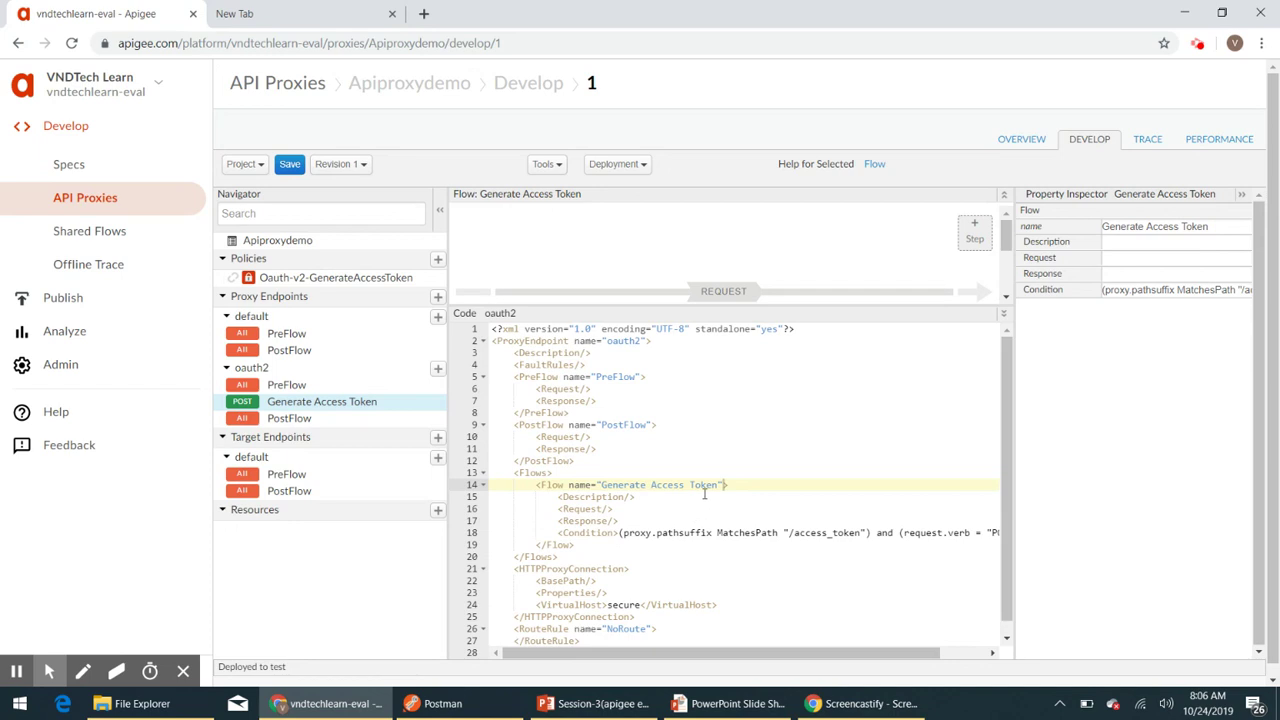
{"action": "scroll", "coordinate": [708, 477], "scroll_direction": "down", "scroll_amount": 1}
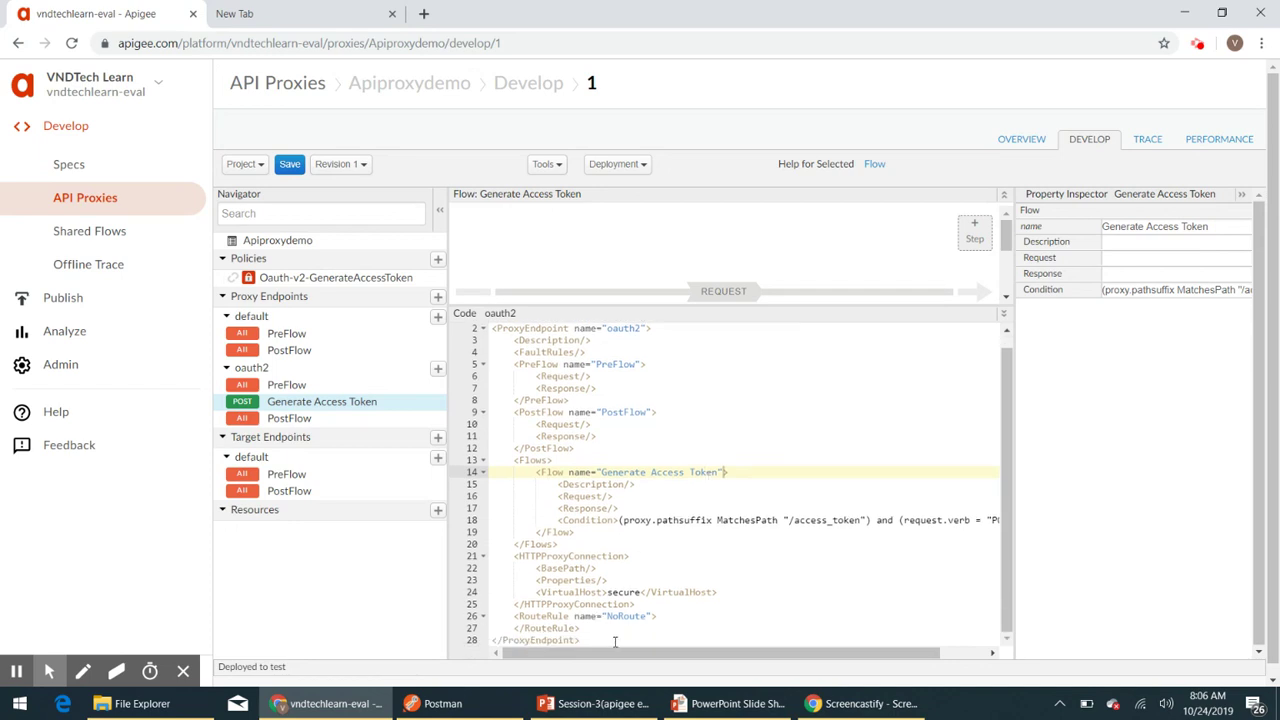
{"action": "left_click_drag", "start_coordinate": [608, 662], "coordinate": [638, 660]}
{"action": "left_click_drag", "start_coordinate": [713, 658], "coordinate": [733, 655]}
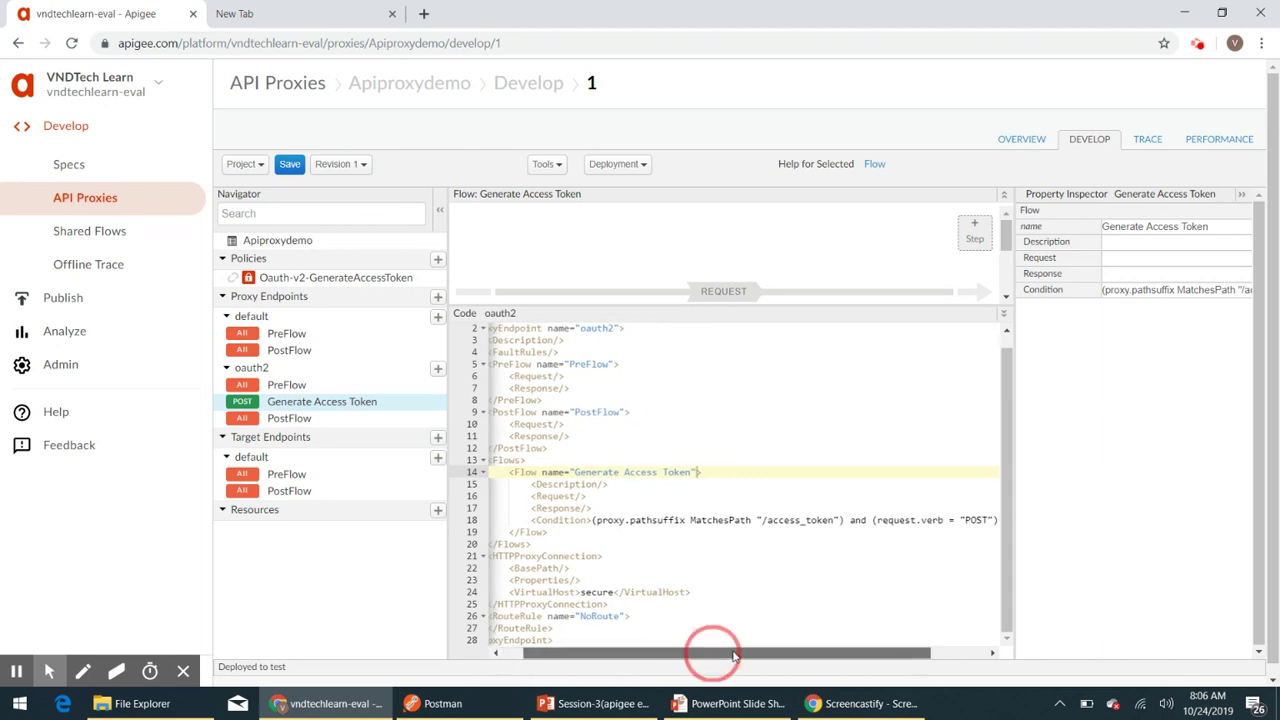
{"action": "left_click_drag", "start_coordinate": [733, 655], "coordinate": [709, 654]}
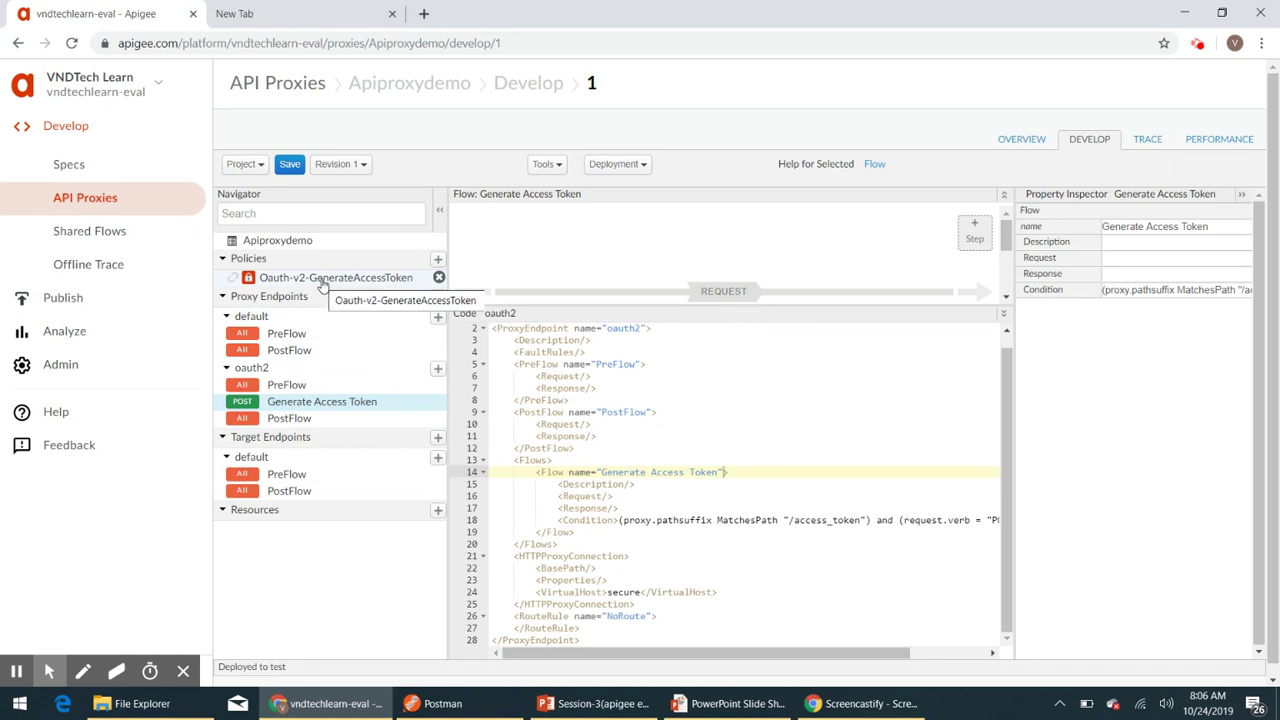
- Inside the flow's Request element, add a <Step> with an empty <Name> element
{"action": "left_click", "coordinate": [628, 496]}
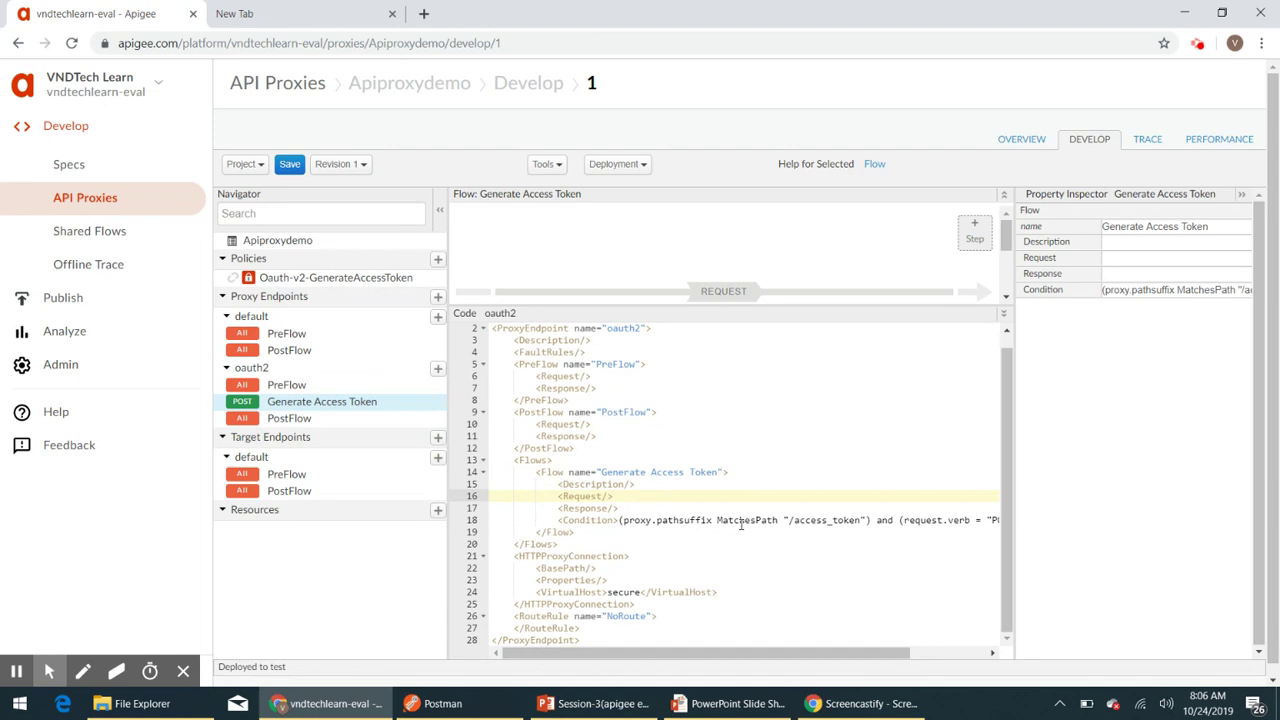
{"action": "key", "text": "BackSpace"}
{"action": "key", "text": "BackSpace"}
{"action": "type", "text": "><"}
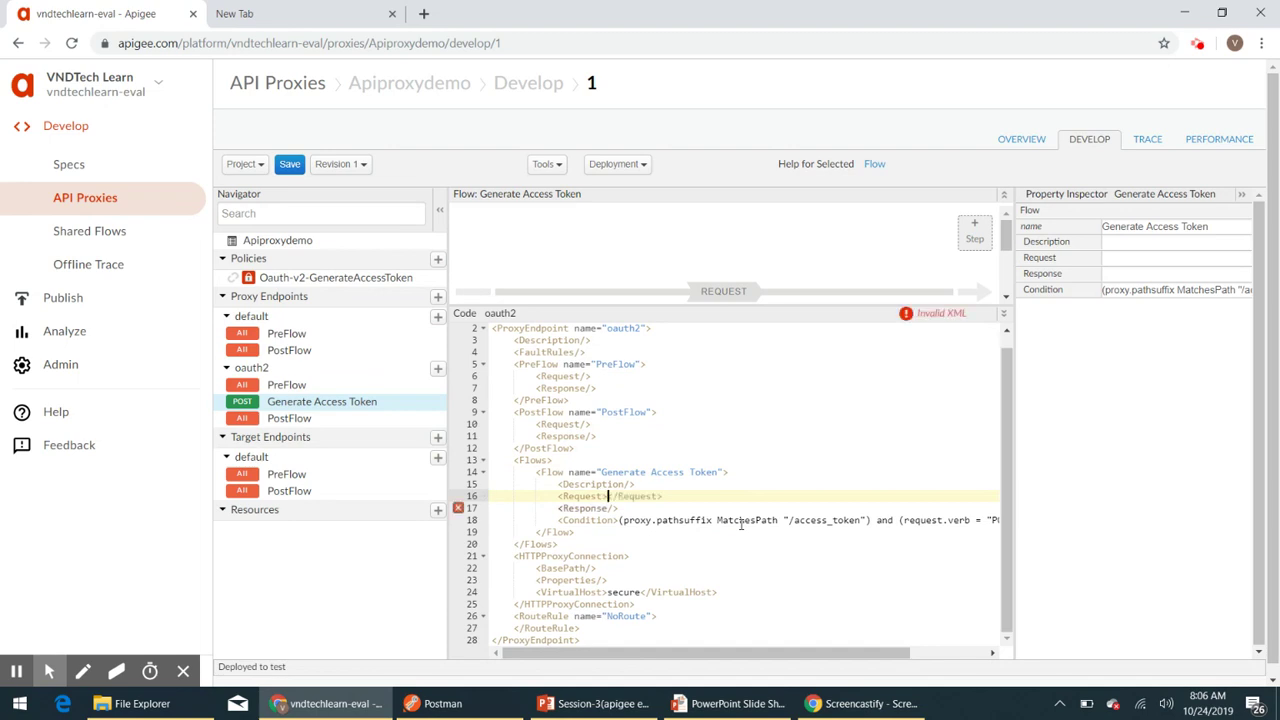
{"action": "key", "text": "Return"}
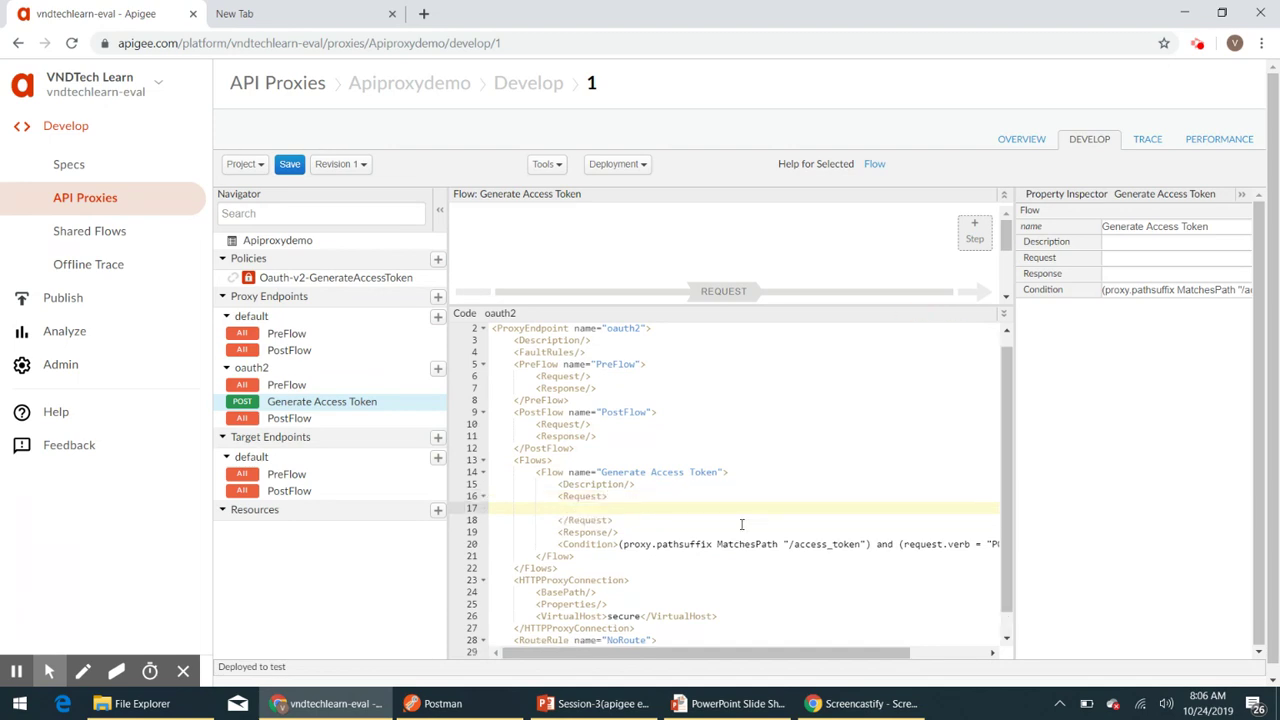
{"action": "type", "text": "<"}
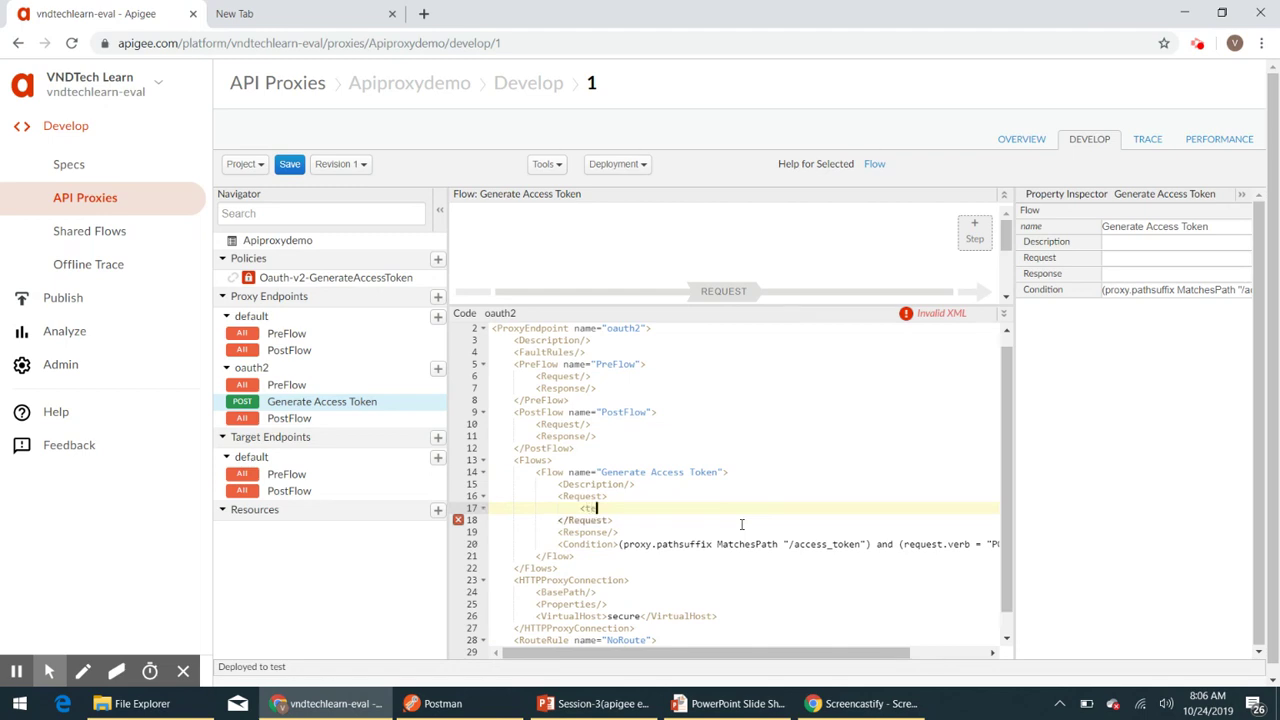
{"action": "type", "text": "Step>"}
{"action": "key", "text": "Return"}
{"action": "type", "text": "<"}
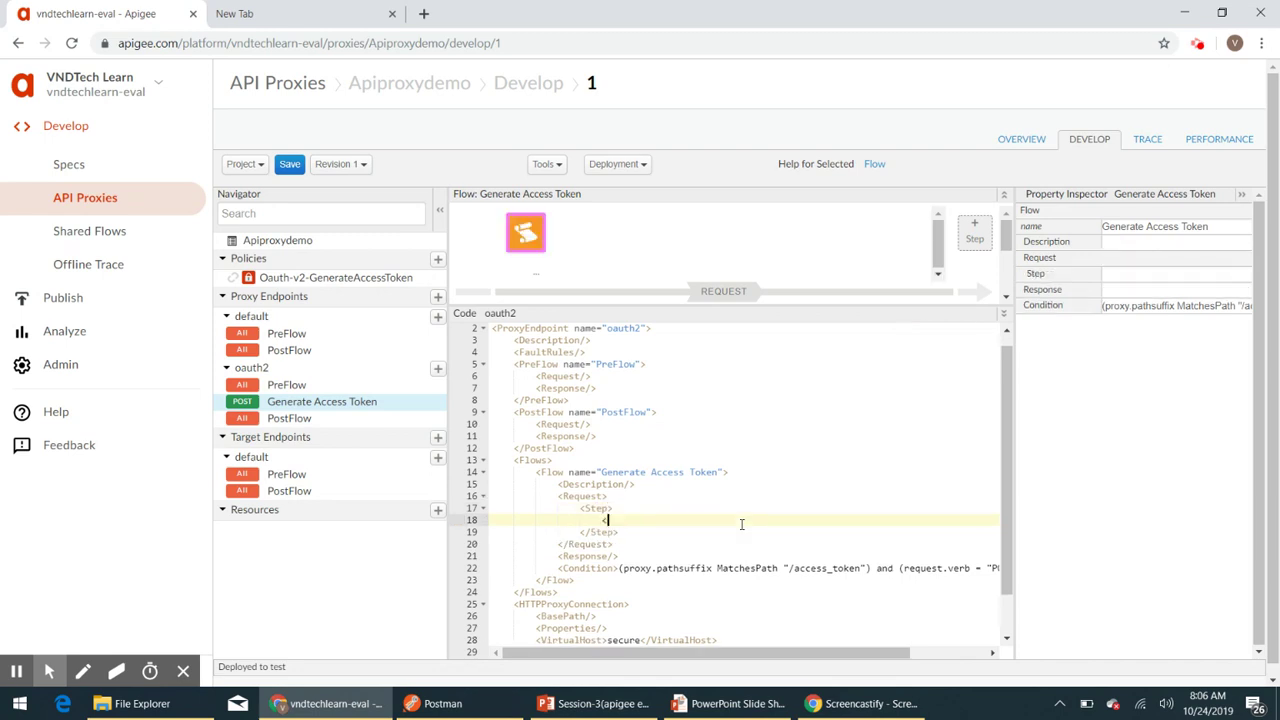
{"action": "type", "text": "Name></Name>"}
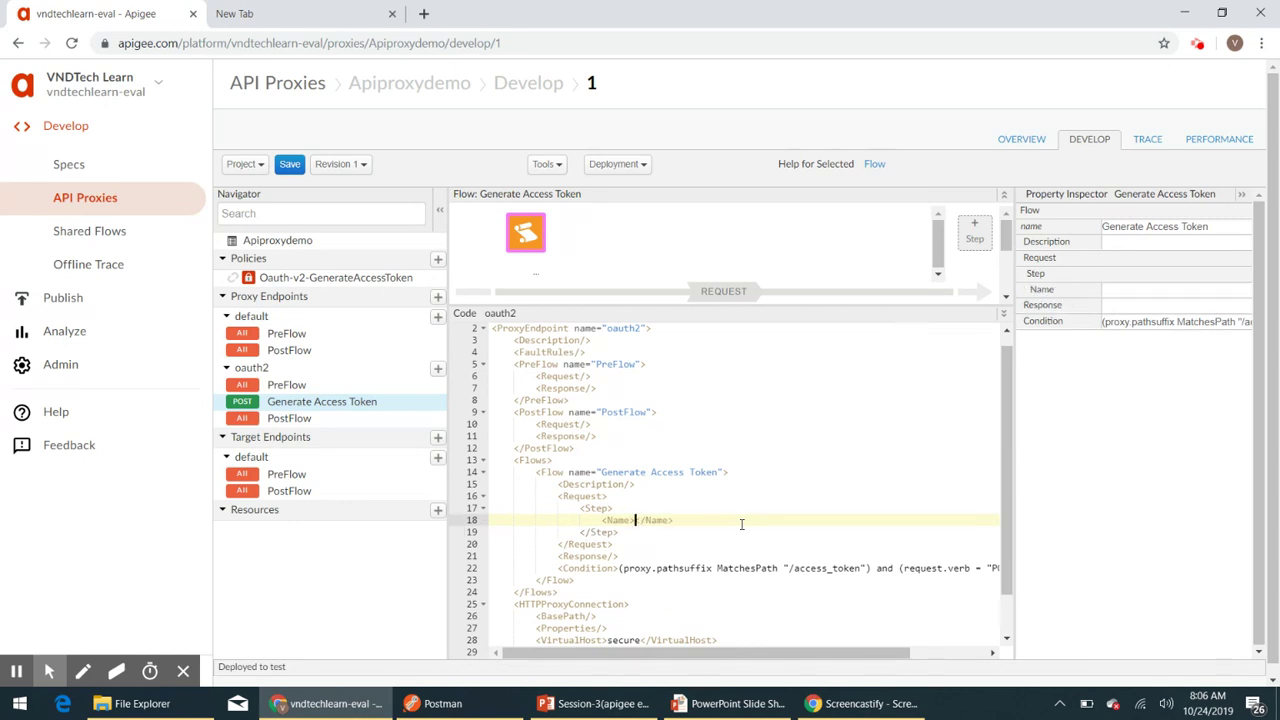
- Fill the Step's Name with the copied policy name Oauth-v2-GenerateAccessToken
{"action": "left_click", "coordinate": [353, 280]}
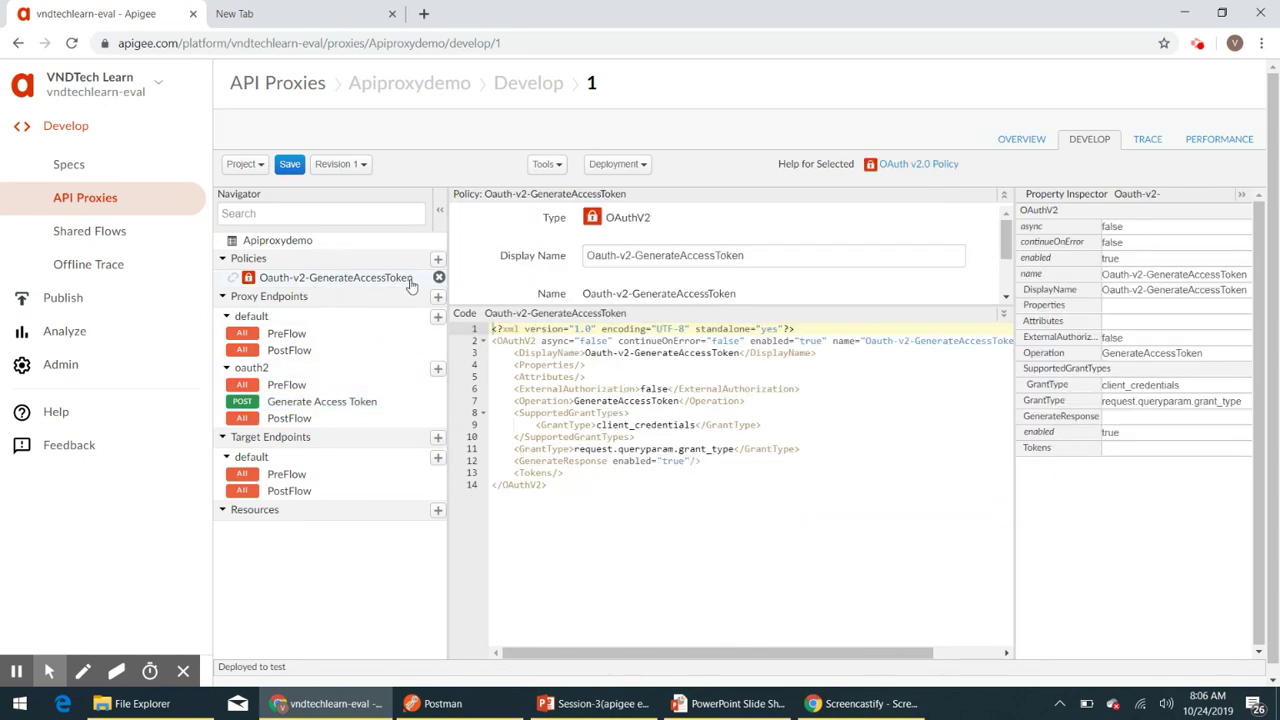
{"action": "triple_click", "coordinate": [752, 256]}
{"action": "key", "text": "ctrl+c"}
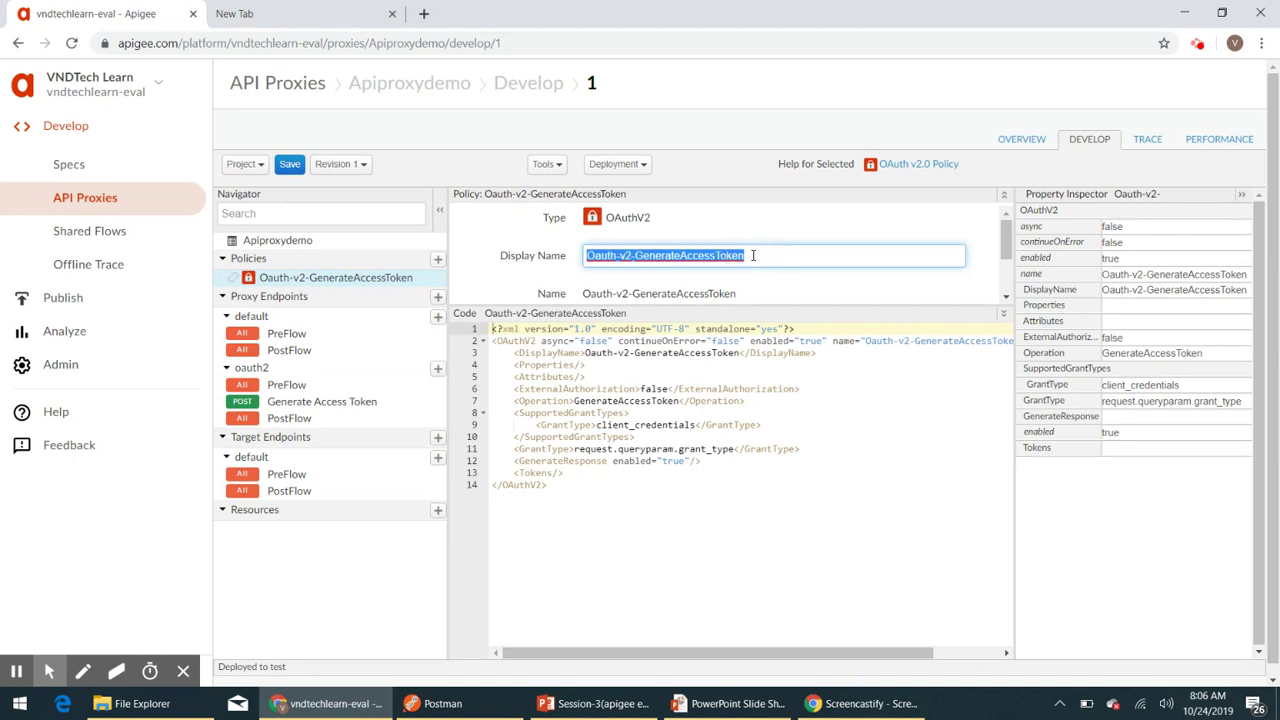
{"action": "left_click", "coordinate": [295, 404]}
{"action": "left_click", "coordinate": [650, 533]}
{"action": "key", "text": "BackSpace"}
{"action": "key", "text": "BackSpace"}
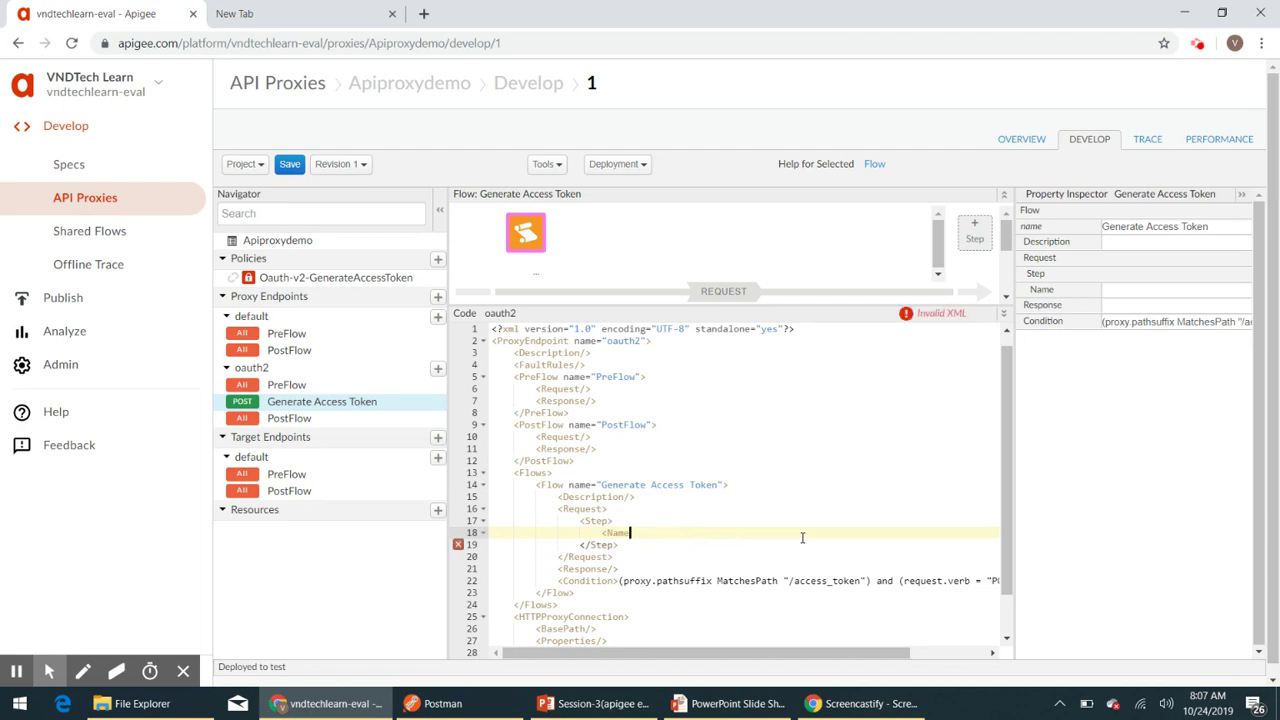
{"action": "type", "text": "></Name>"}
{"action": "key", "text": "ctrl+v"}
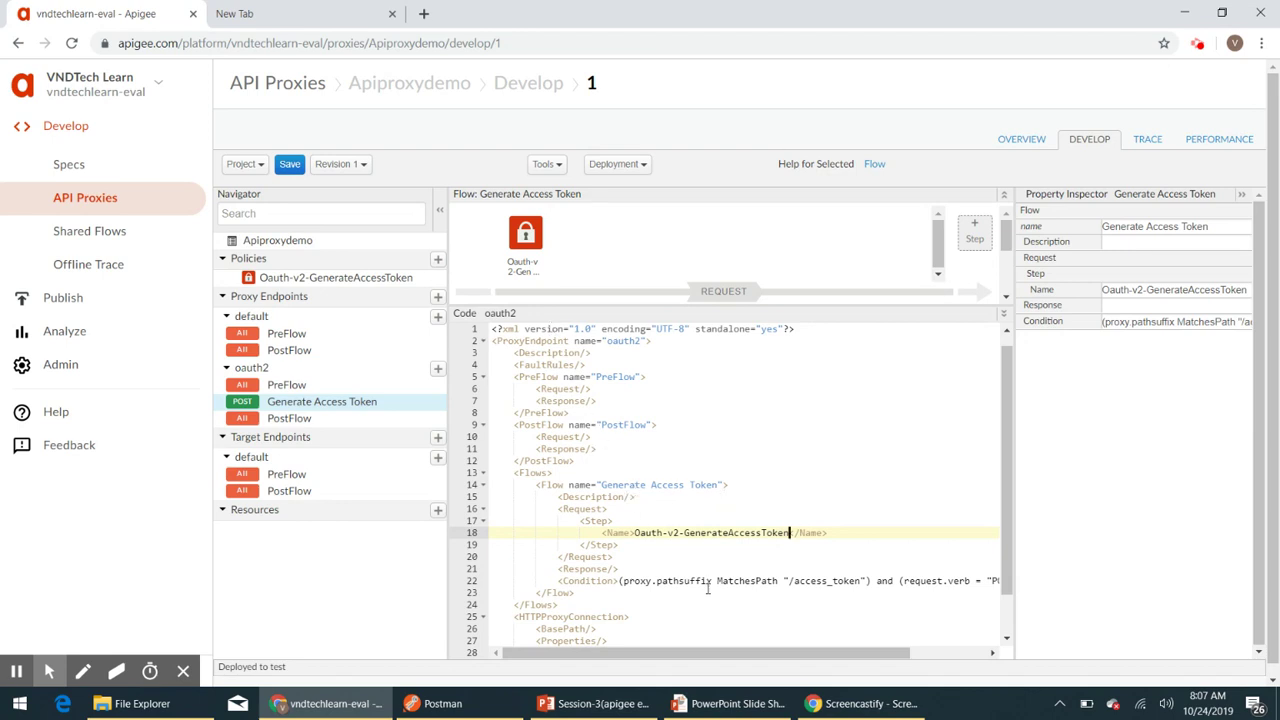
{"action": "scroll", "coordinate": [716, 590], "scroll_direction": "down", "scroll_amount": 3}
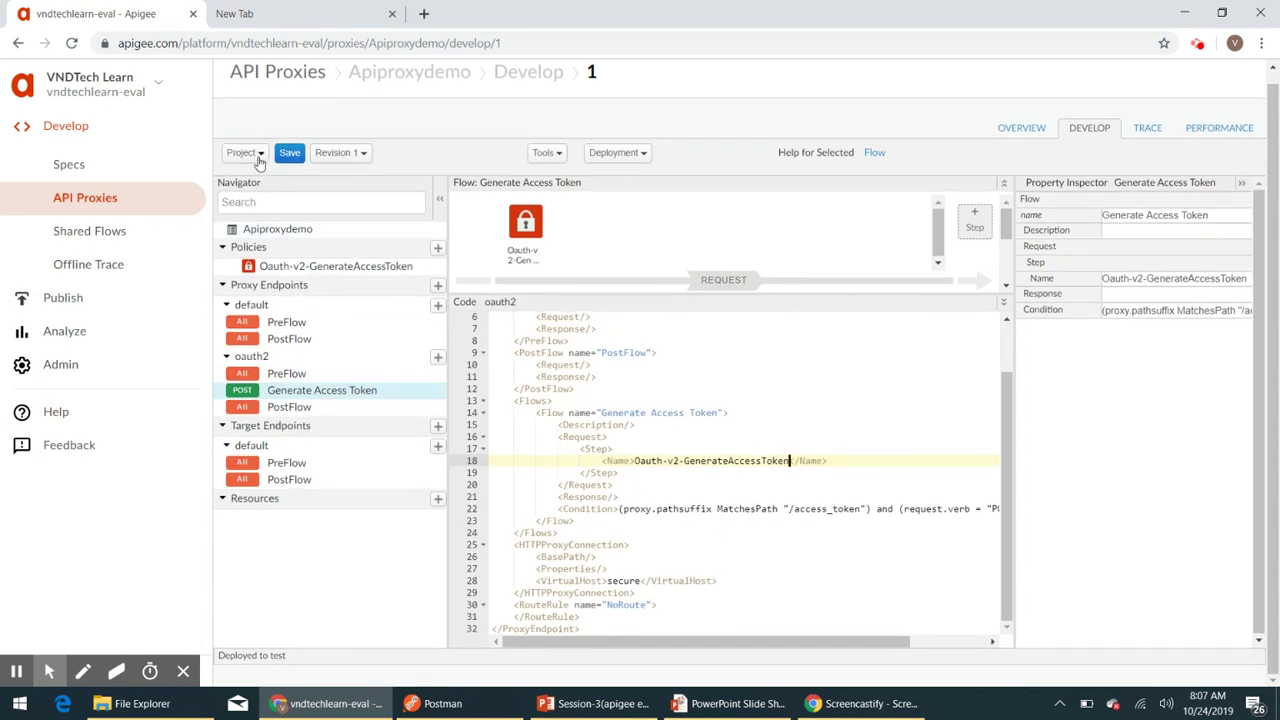
- Save as new Revision 2, review the oauth2 endpoint in Overview, then return to Develop
{"action": "left_click", "coordinate": [256, 156]}
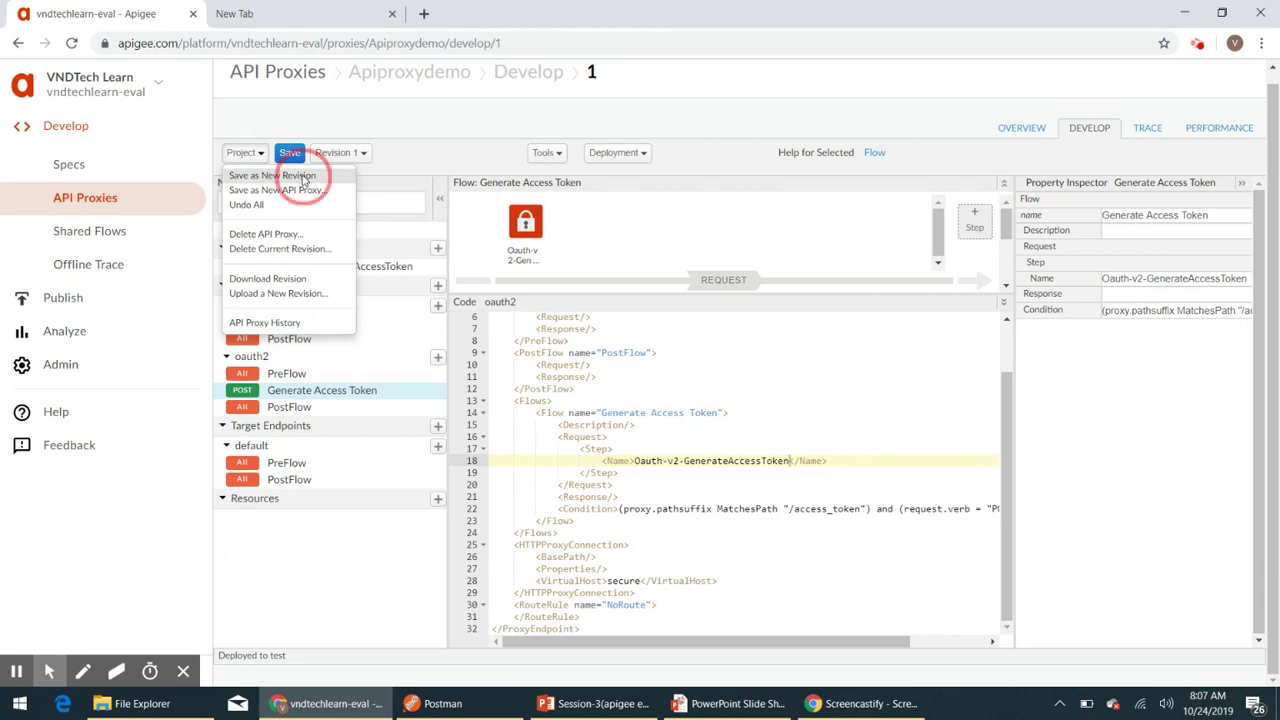
{"action": "left_click", "coordinate": [303, 177]}
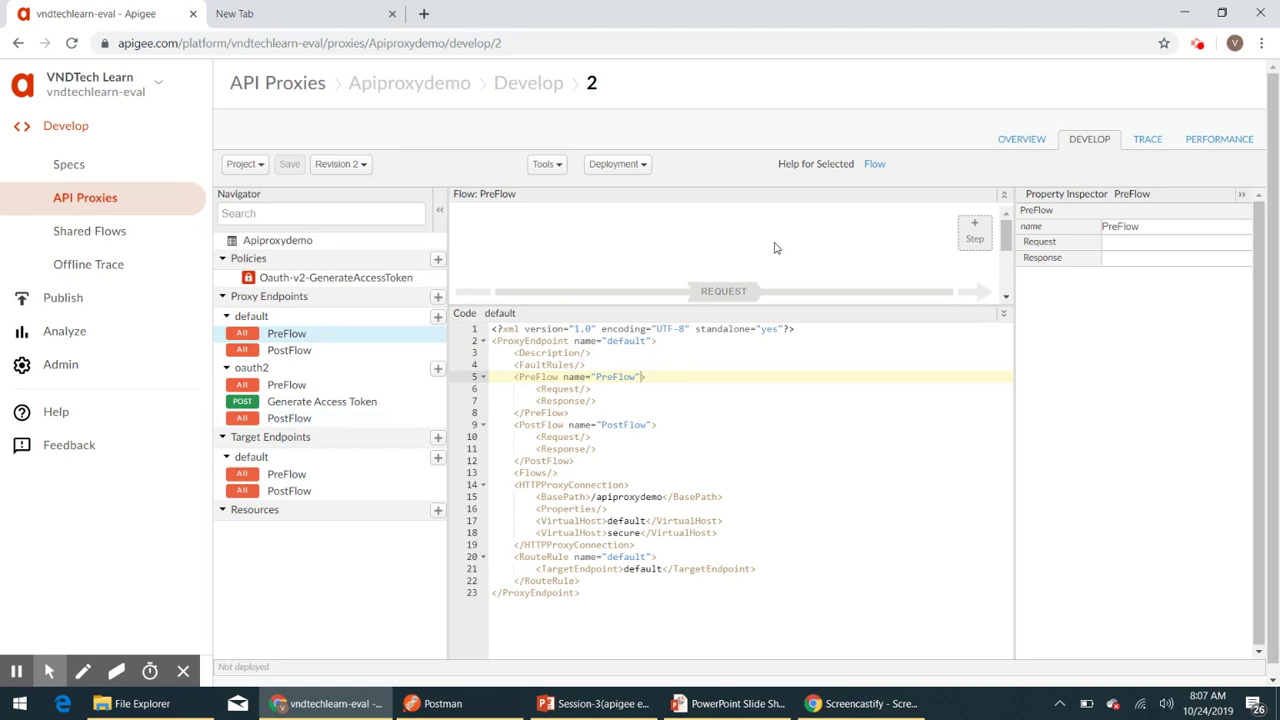
{"action": "left_click", "coordinate": [1020, 139]}
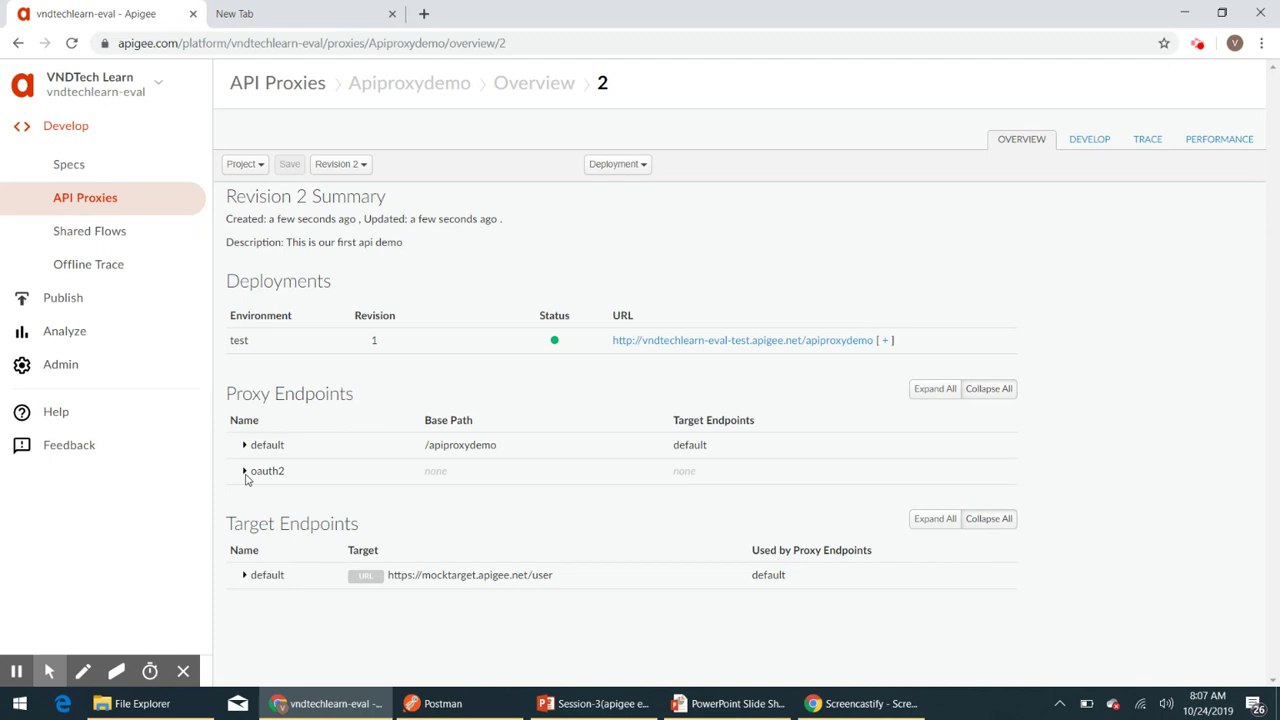
{"action": "left_click", "coordinate": [245, 474]}
{"action": "left_click", "coordinate": [245, 474]}
{"action": "left_click", "coordinate": [1088, 145]}
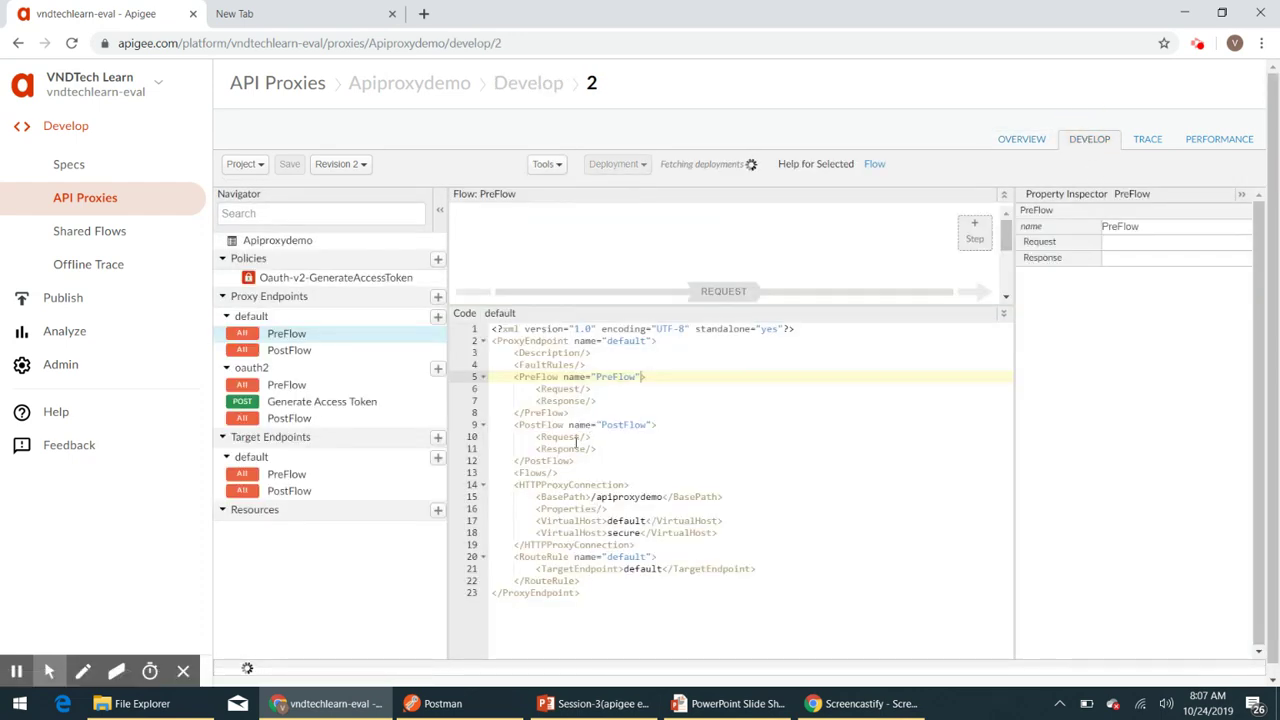
- Replace <BasePath/> on line 26 with <BasePath>/oauth2/v1</BasePath>
{"action": "left_click", "coordinate": [294, 405]}
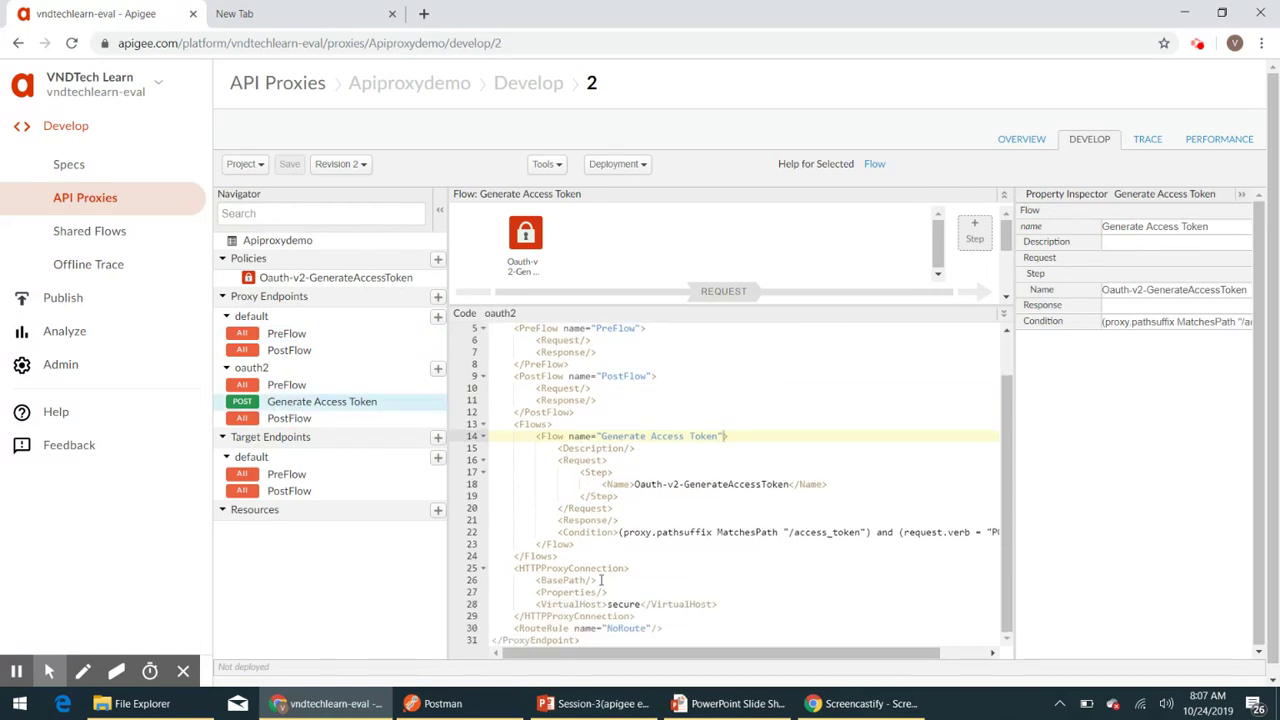
{"action": "left_click", "coordinate": [718, 580]}
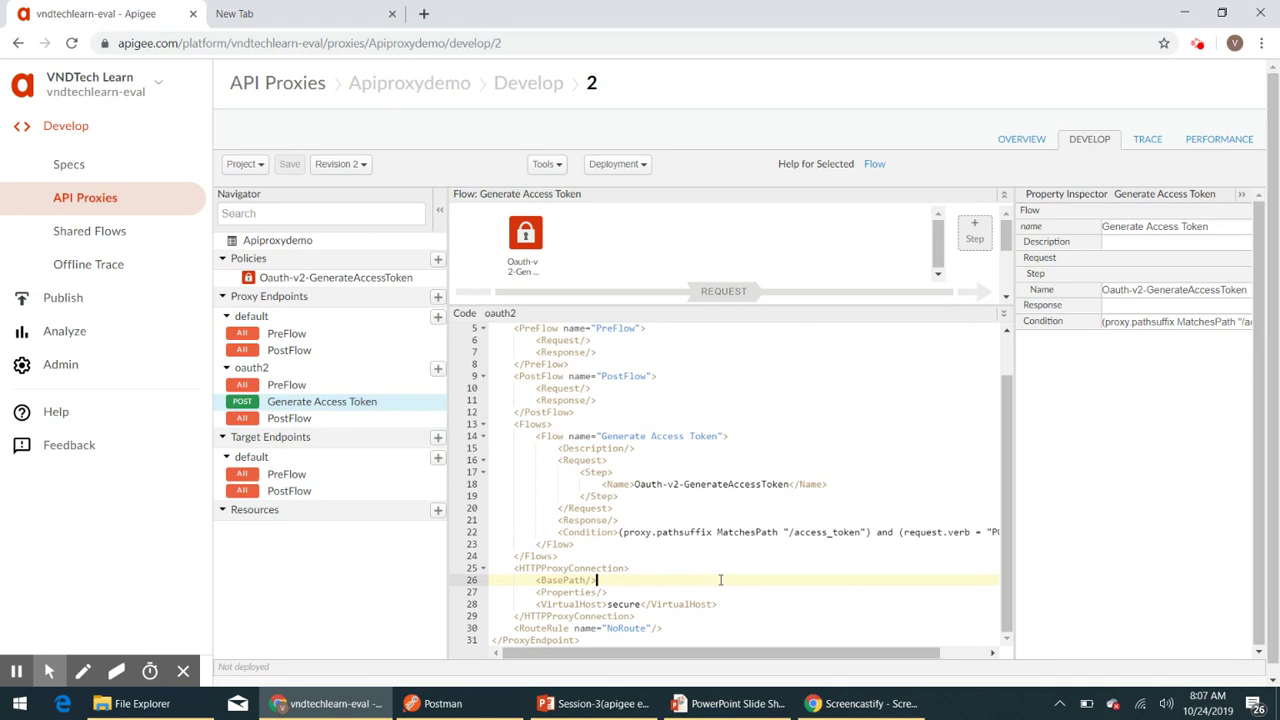
{"action": "key", "text": "BackSpace"}
{"action": "key", "text": "BackSpace"}
{"action": "type", "text": ">"}
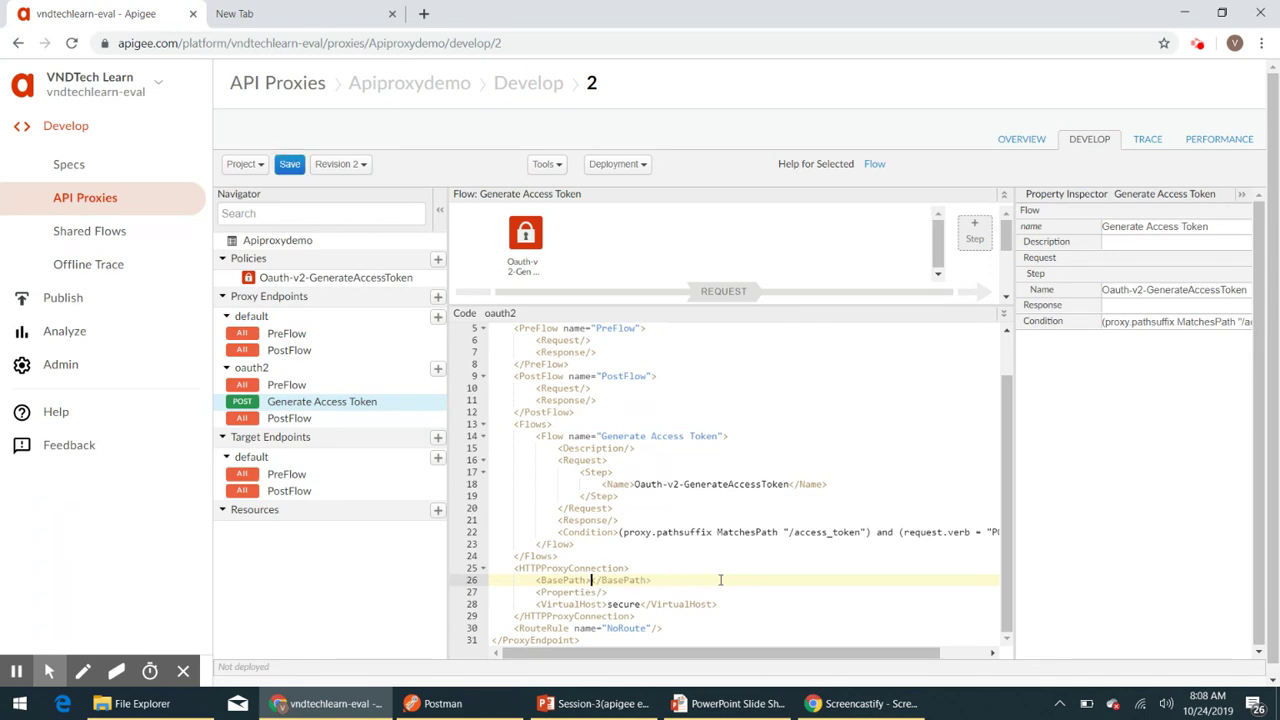
{"action": "type", "text": "/oauth2"}
{"action": "key", "text": "BackSpace"}
{"action": "type", "text": "/"}
{"action": "key", "text": "BackSpace"}
{"action": "type", "text": "/v1"}
{"action": "scroll", "coordinate": [715, 555], "scroll_direction": "down", "scroll_amount": 1}
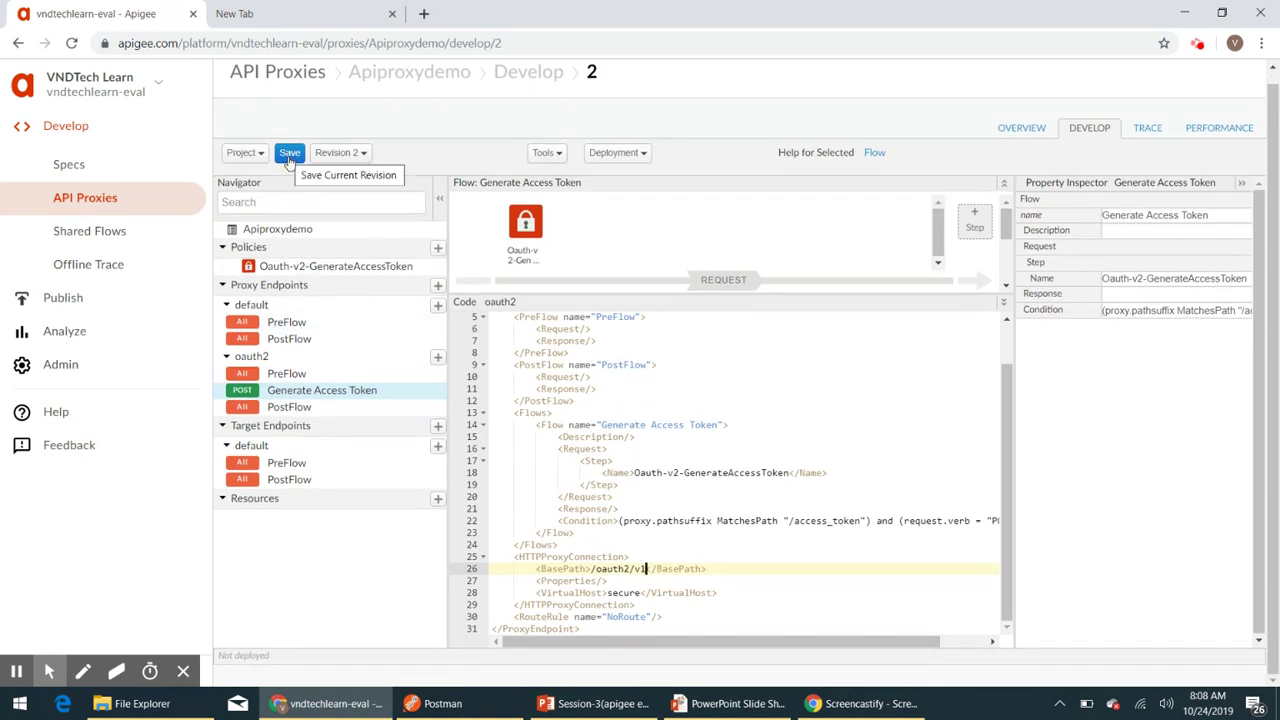
- Append /v1 to the default endpoint's BasePath, making it /apiproxydemo/v1, and save the revision
{"action": "left_click", "coordinate": [298, 326]}
{"action": "left_click", "coordinate": [663, 485]}
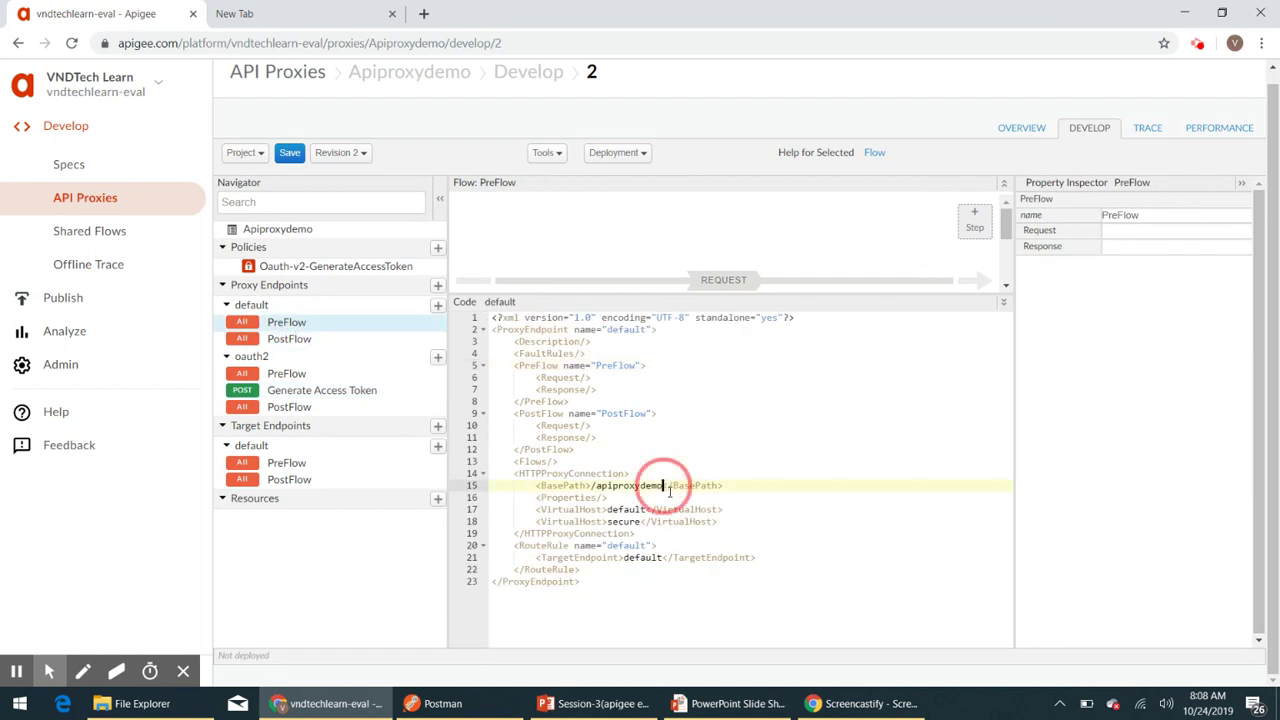
{"action": "type", "text": "/v"}
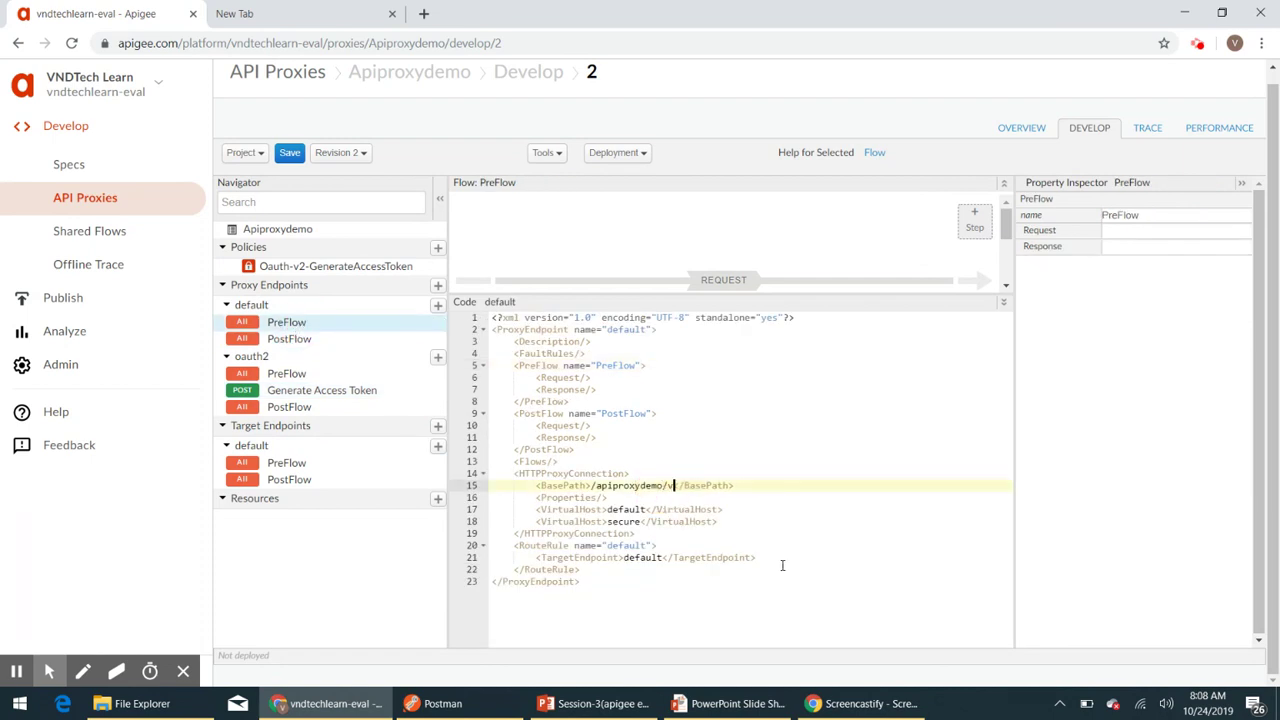
{"action": "type", "text": "1"}
{"action": "left_click", "coordinate": [287, 156]}
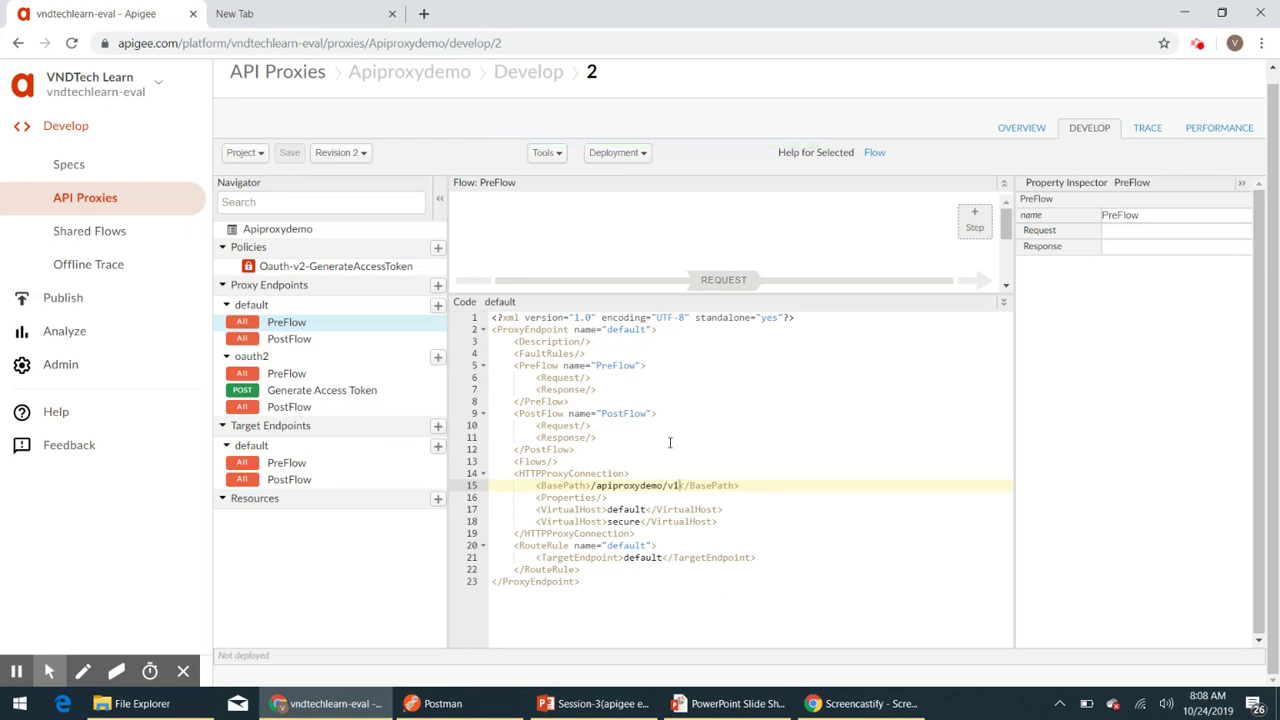
- Deploy Revision 2 of Apiproxydemo to the test environment and view its deployment overview
{"action": "left_click", "coordinate": [361, 156]}
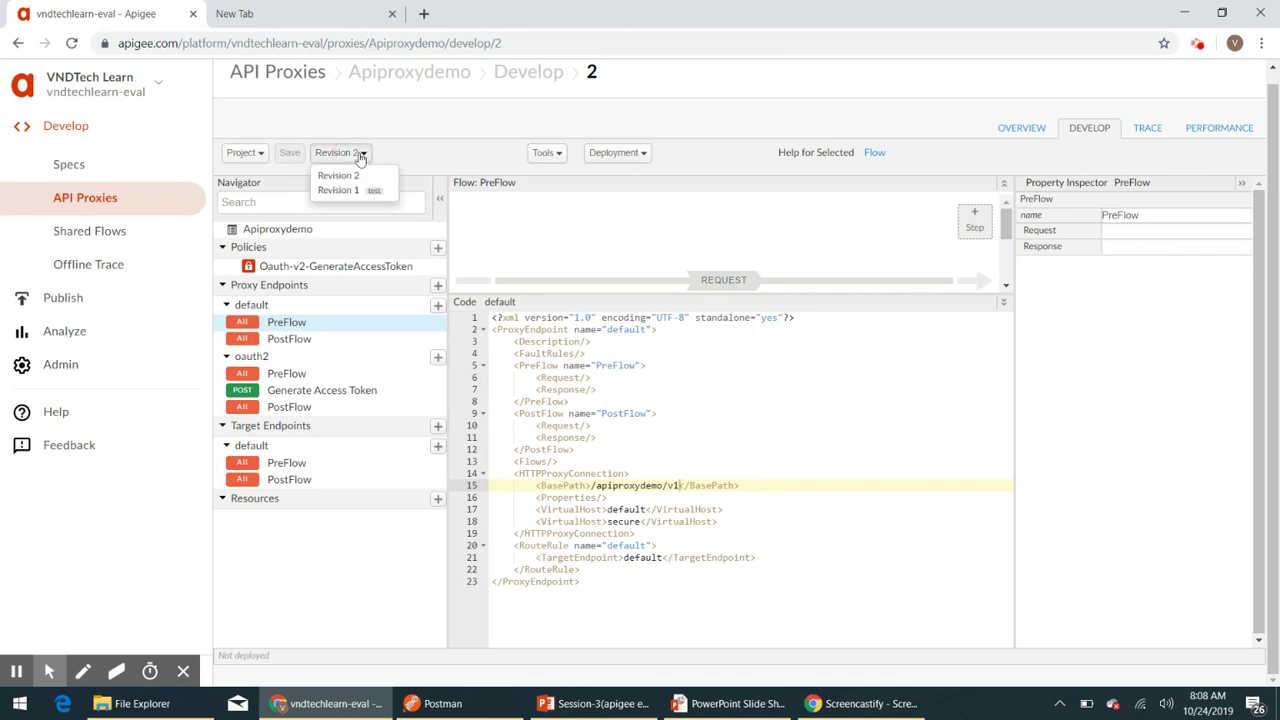
{"action": "left_click", "coordinate": [366, 176]}
{"action": "left_click", "coordinate": [620, 154]}
{"action": "left_click", "coordinate": [659, 192]}
{"action": "left_click", "coordinate": [868, 224]}
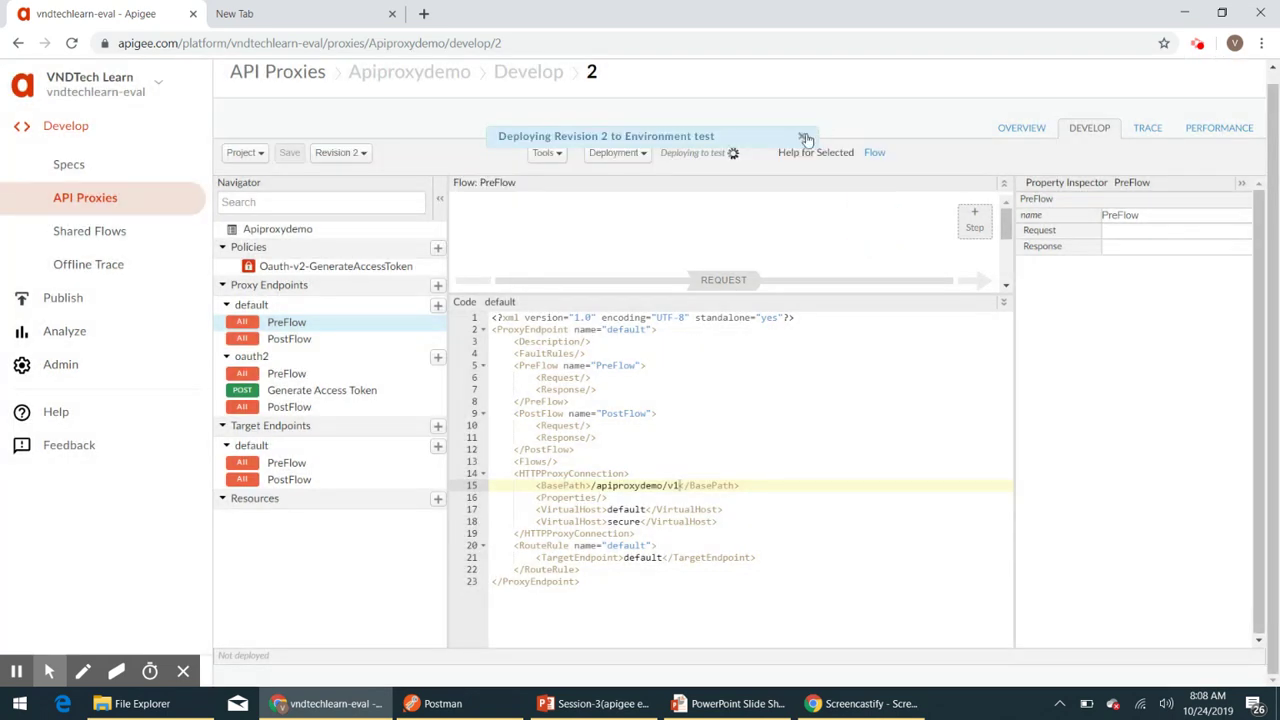
{"action": "left_click", "coordinate": [806, 137]}
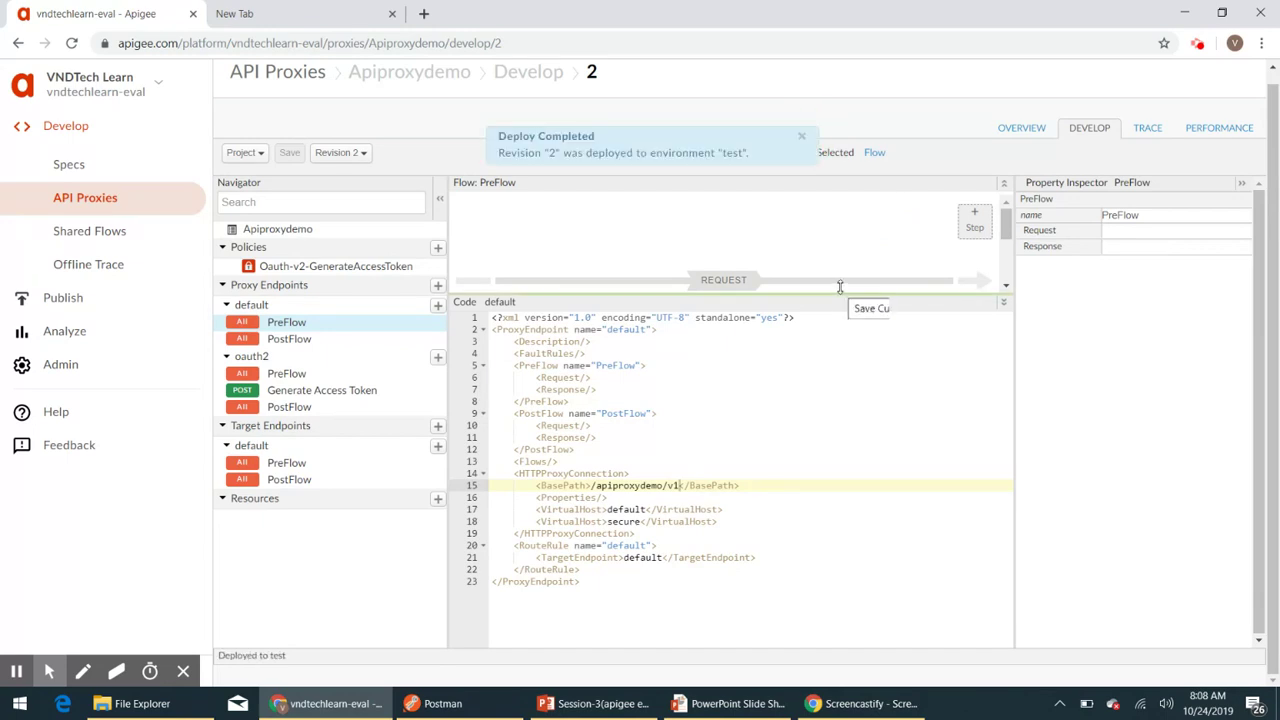
{"action": "left_click", "coordinate": [802, 137]}
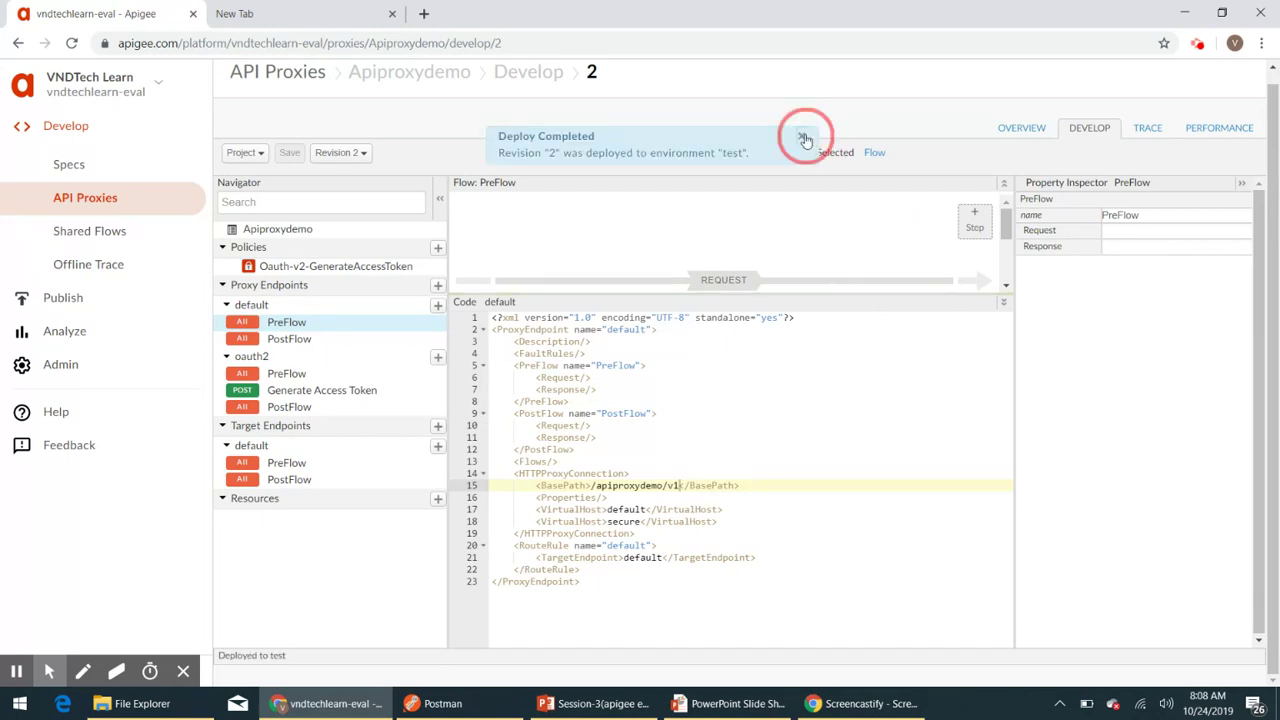
{"action": "left_click", "coordinate": [1022, 129]}
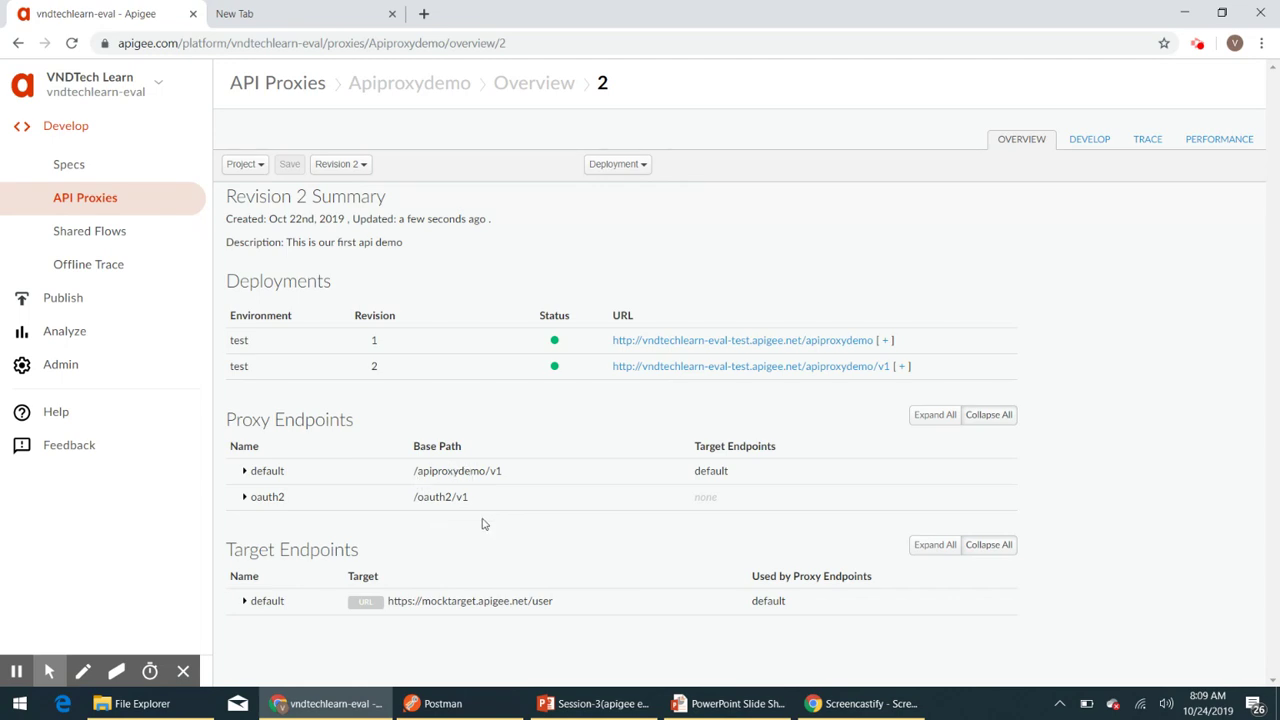
- Expand all of Revision 2's deployment URLs and select the https one ending /oauth2/v1
{"action": "left_click", "coordinate": [903, 367]}
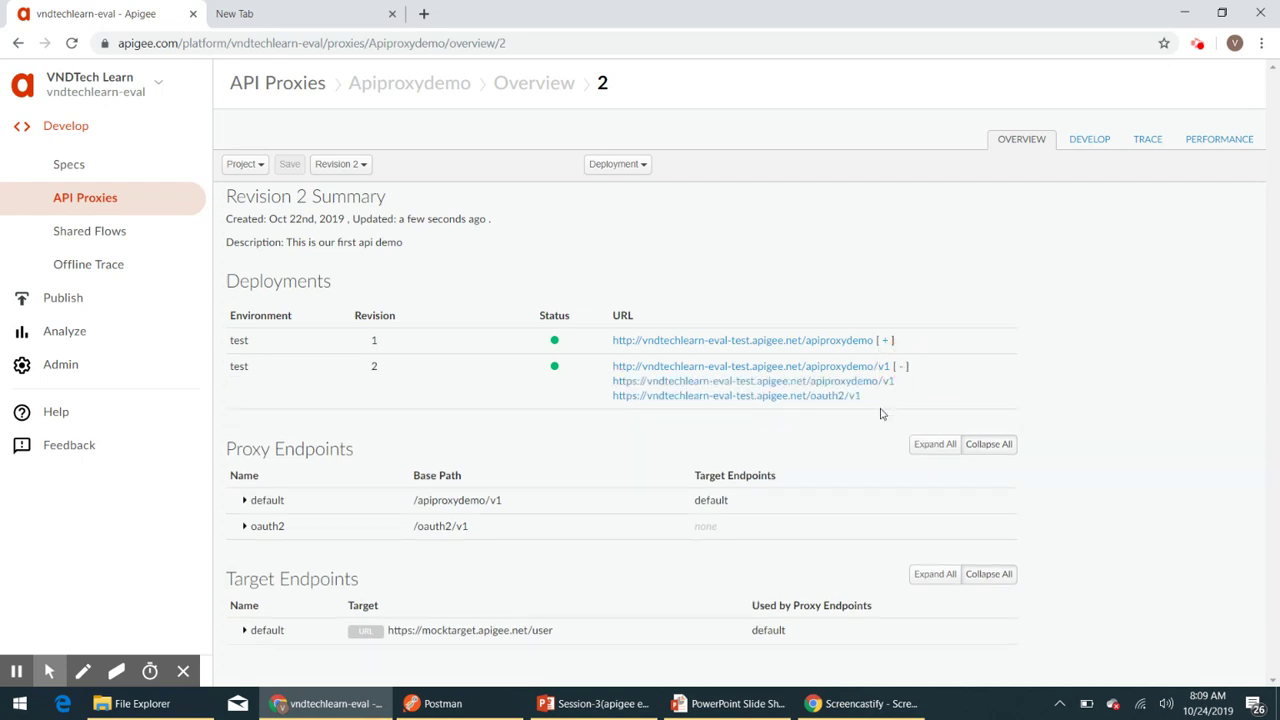
{"action": "left_click_drag", "start_coordinate": [870, 403], "coordinate": [611, 397]}
{"action": "key", "text": "ctrl+c"}
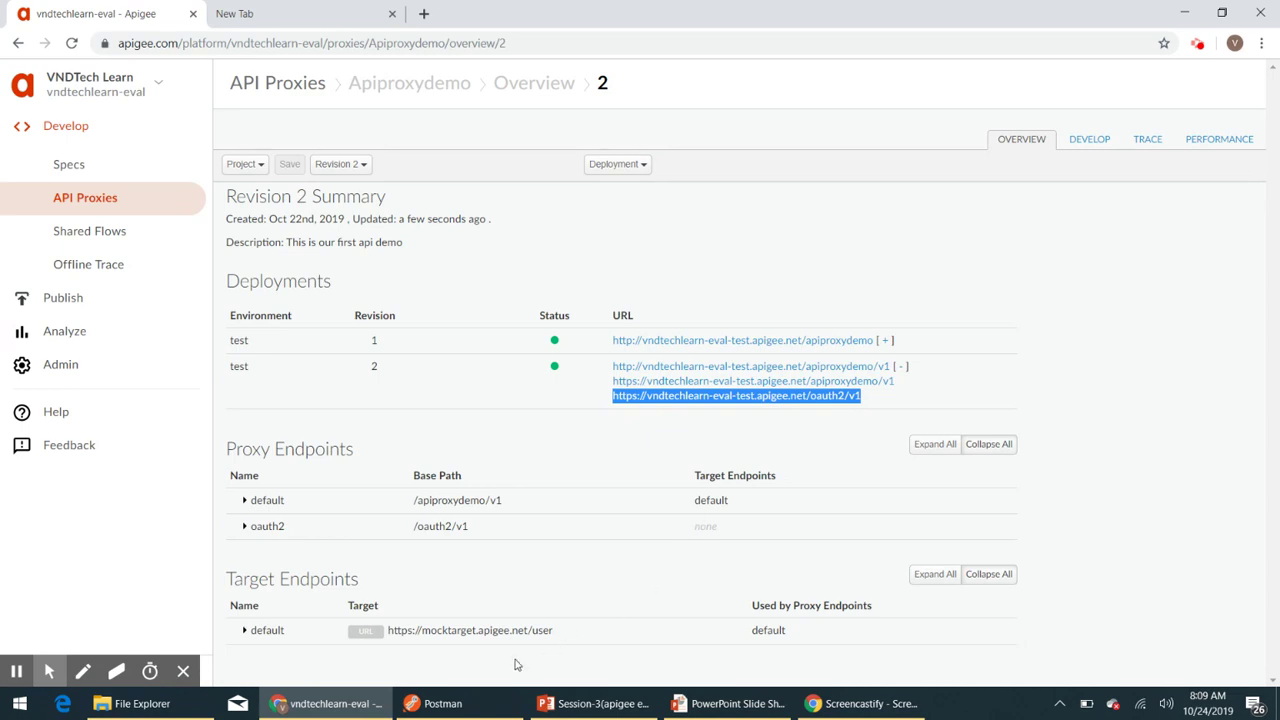
- In Postman, send a POST to the pasted oauth2/v1/access_token URL, getting 401 invalid_client
{"action": "left_click", "coordinate": [463, 706]}
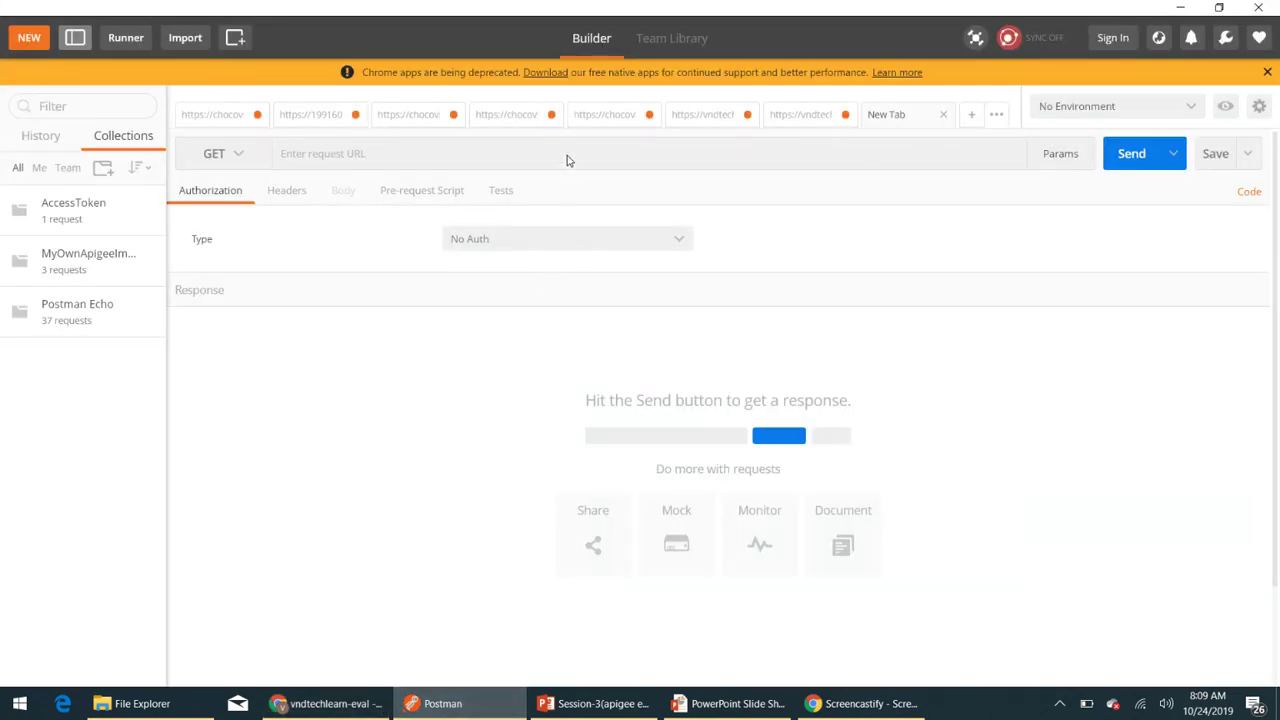
{"action": "key", "text": "ctrl+v"}
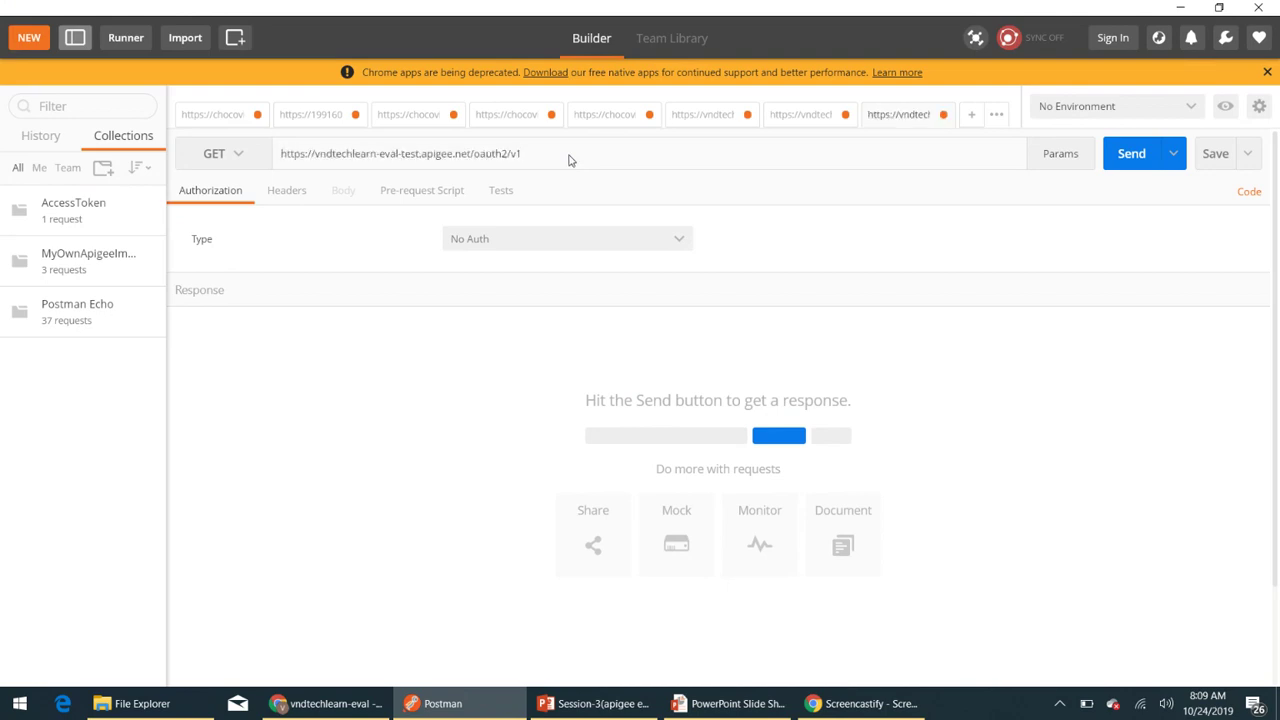
{"action": "type", "text": "/"}
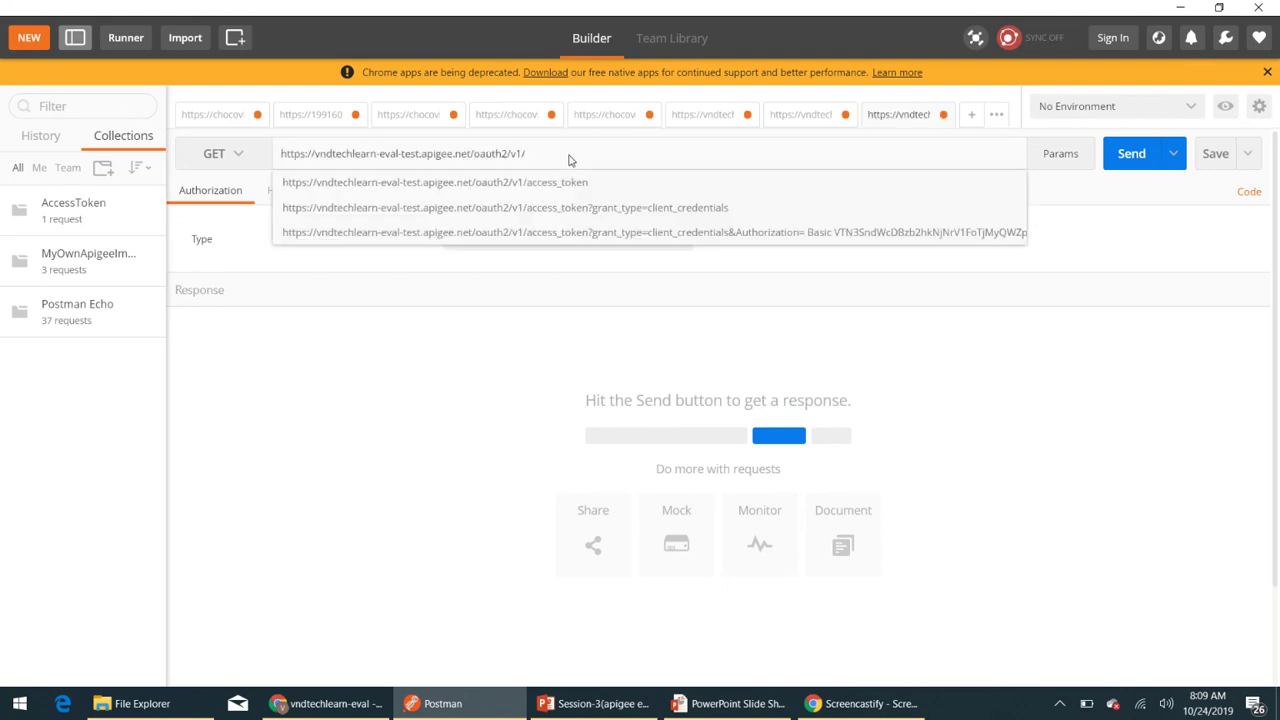
{"action": "left_click", "coordinate": [580, 182]}
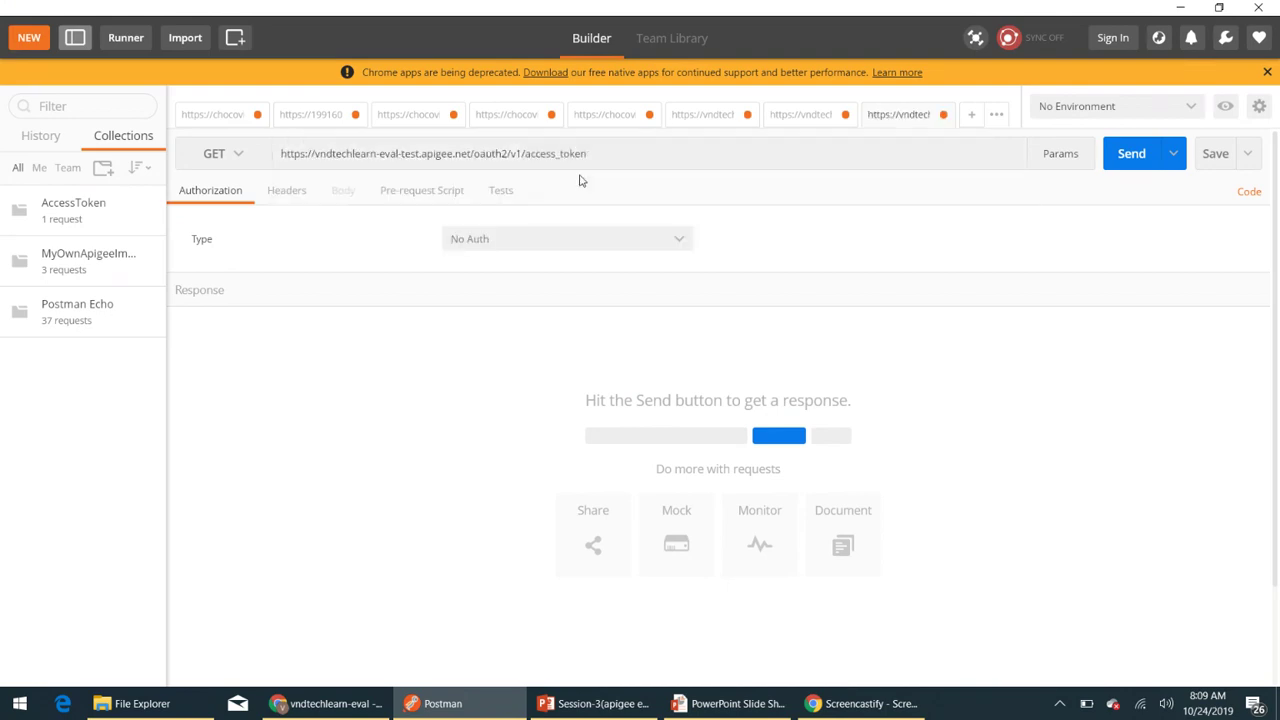
{"action": "left_click", "coordinate": [248, 158]}
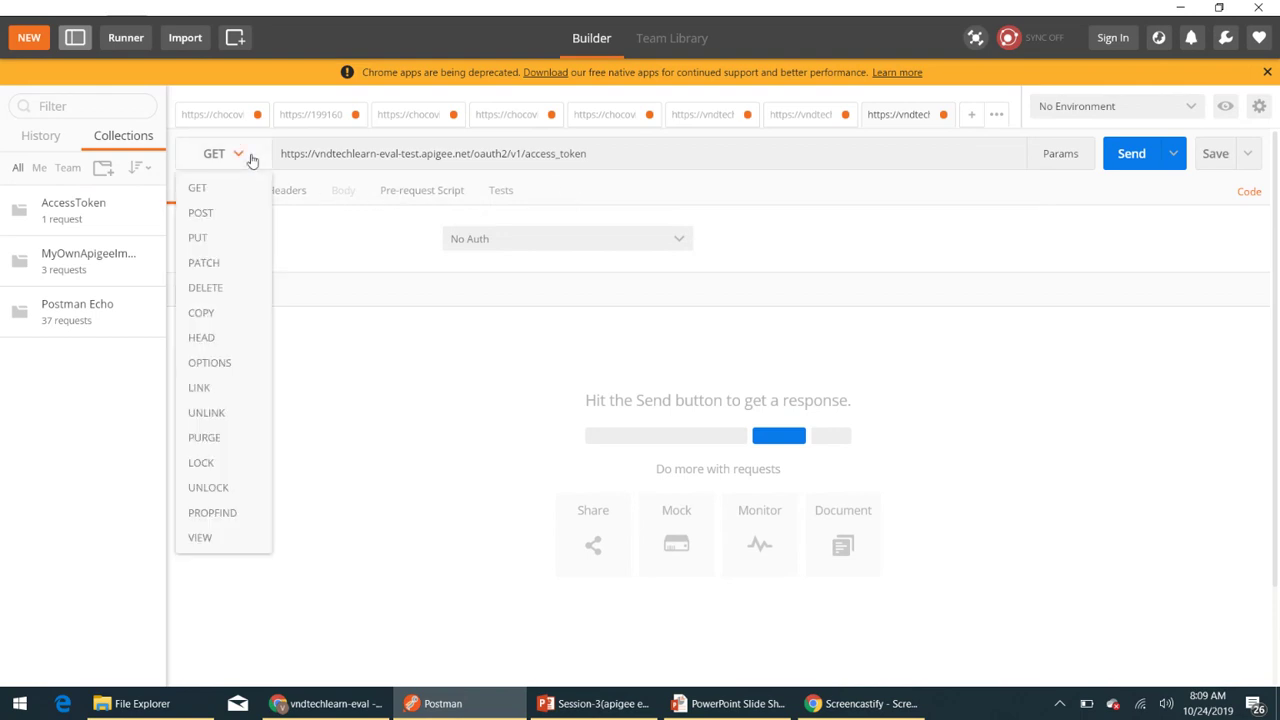
{"action": "left_click", "coordinate": [225, 216]}
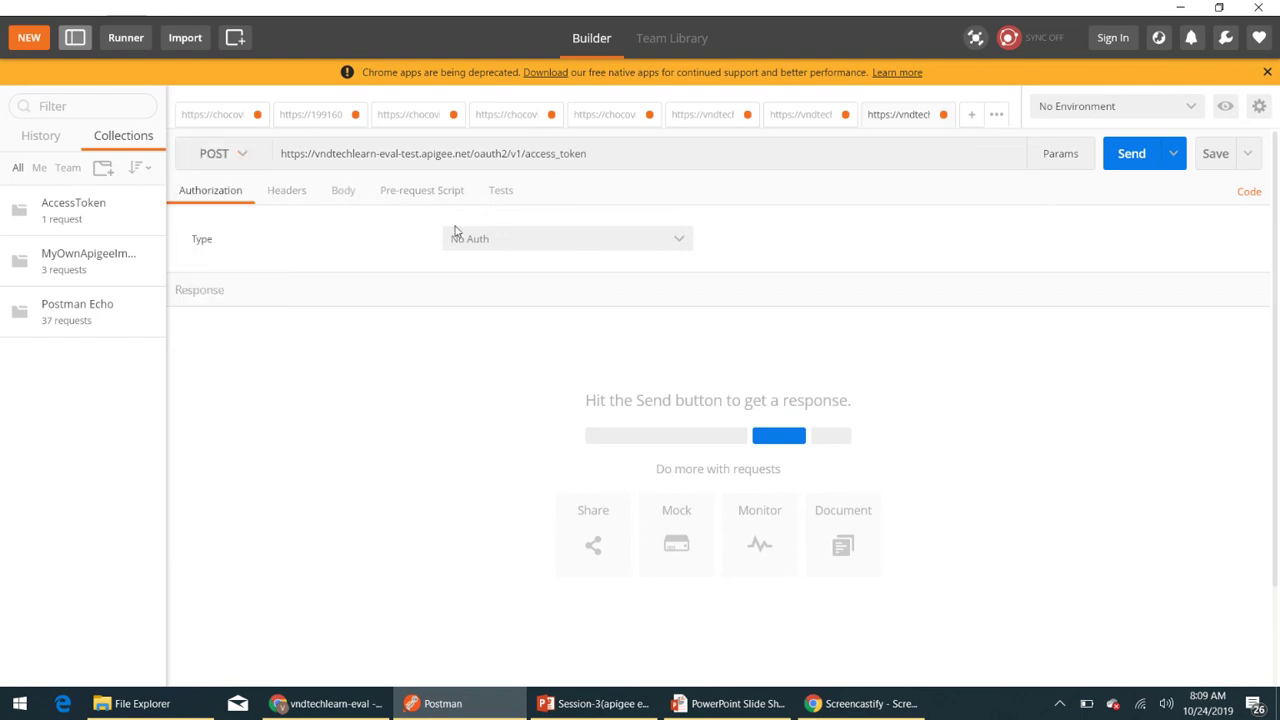
{"action": "left_click", "coordinate": [1124, 158]}
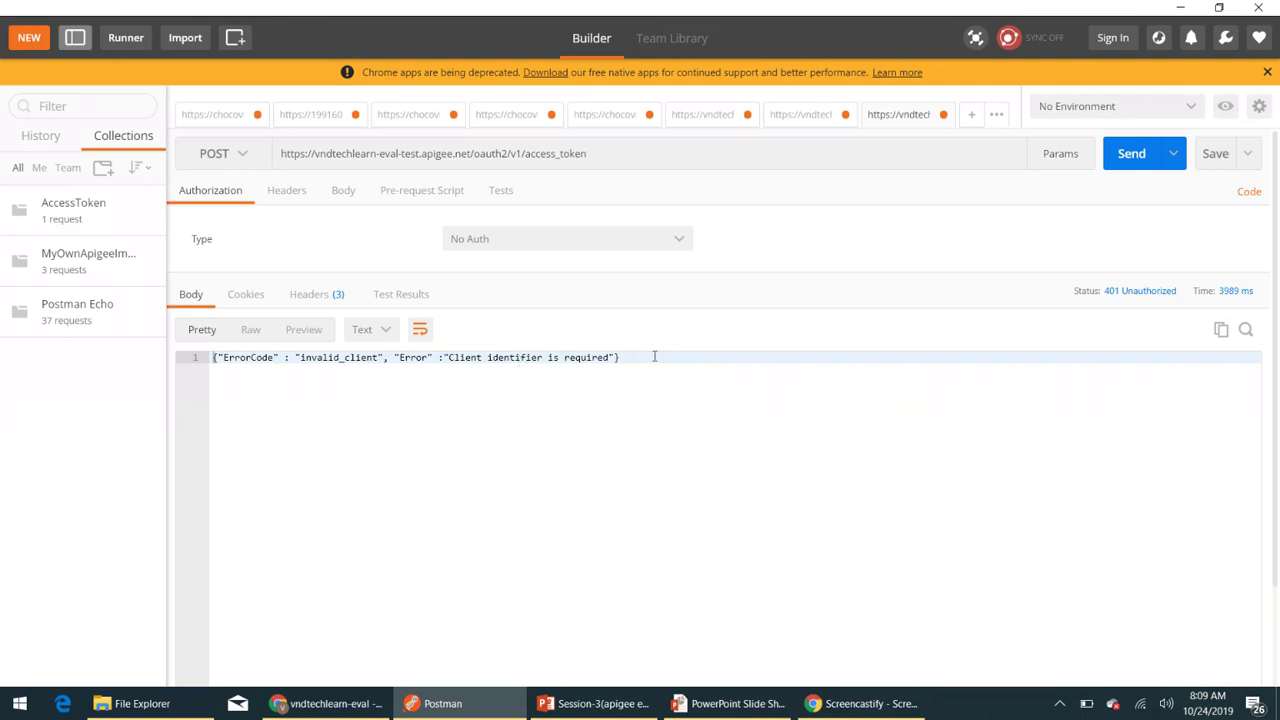
- Inspect the invalid_client error response, then return to the Apigee page in Chrome
{"action": "left_click_drag", "start_coordinate": [654, 356], "coordinate": [212, 358]}
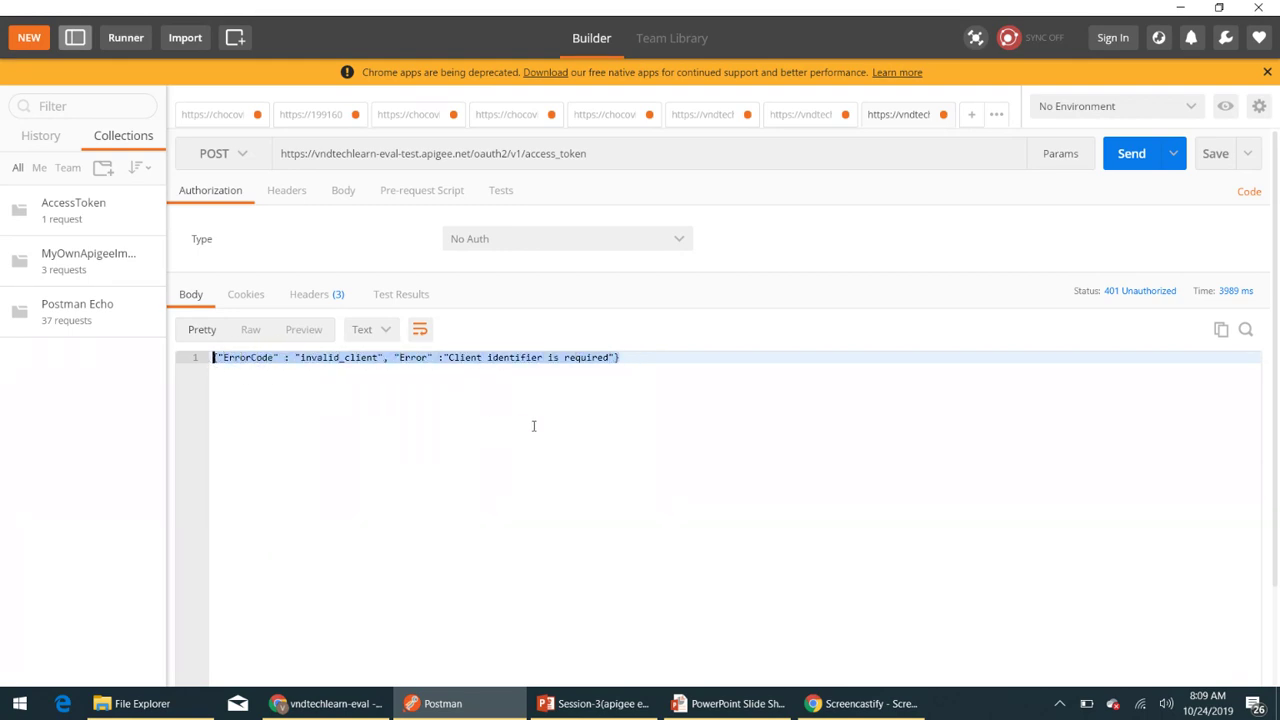
{"action": "left_click", "coordinate": [734, 407]}
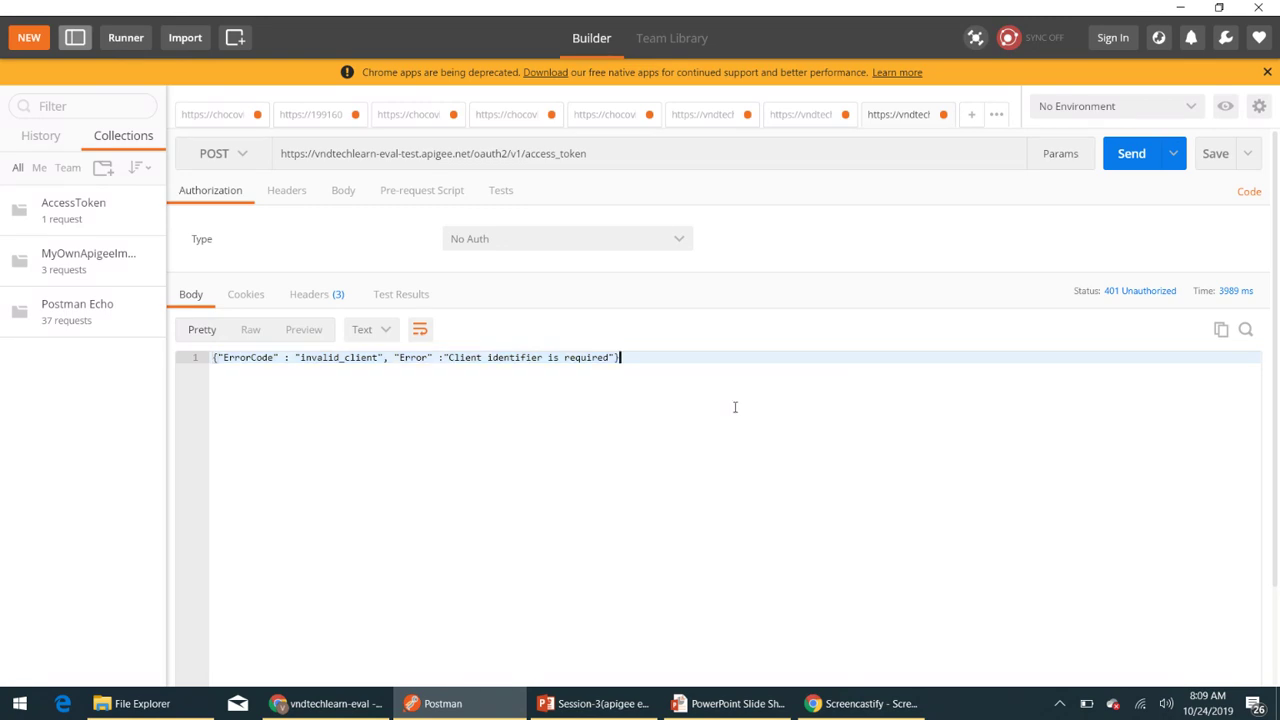
{"action": "left_click", "coordinate": [324, 702]}
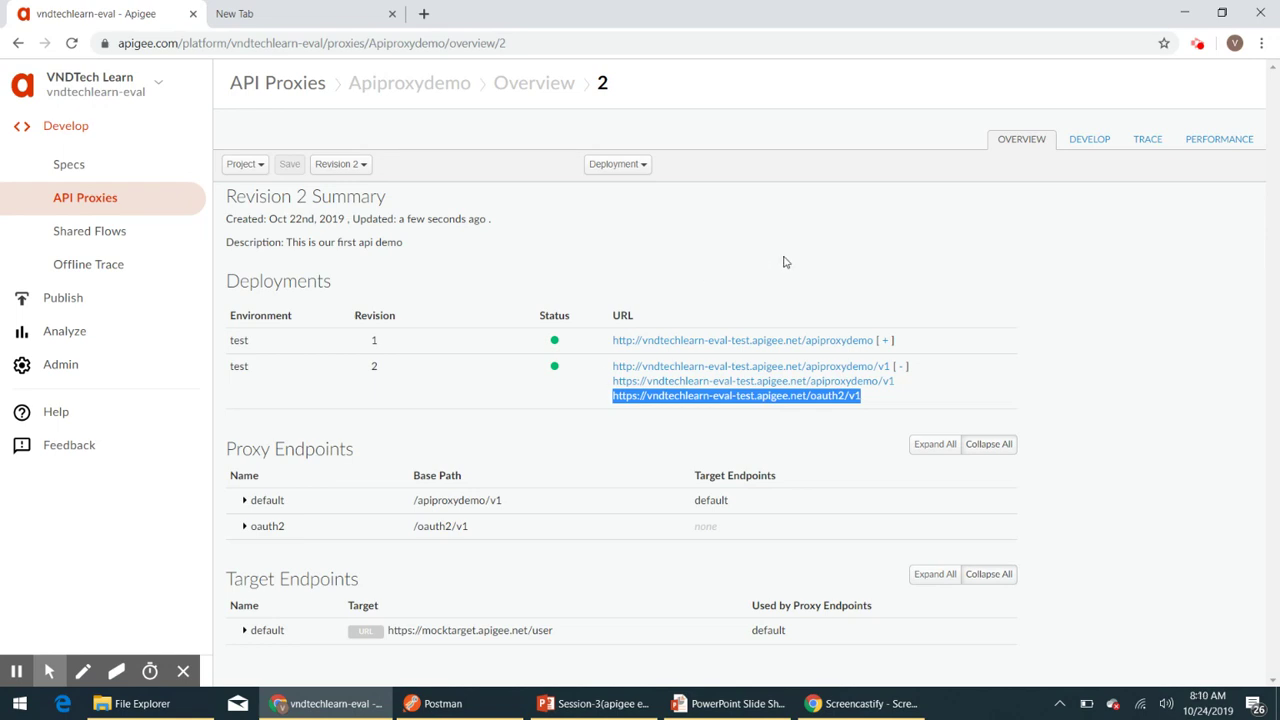
- Go to Publish > Developers and start a new developer record
{"action": "left_click", "coordinate": [72, 300]}
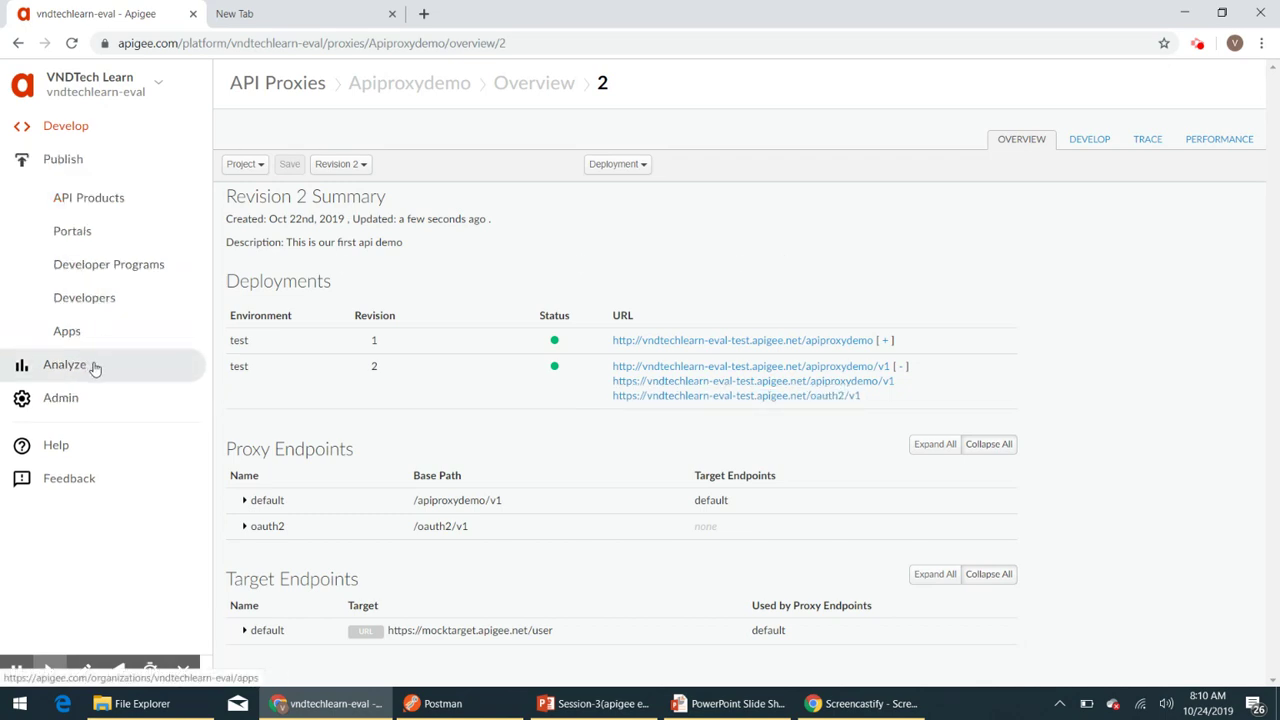
{"action": "left_click", "coordinate": [83, 300]}
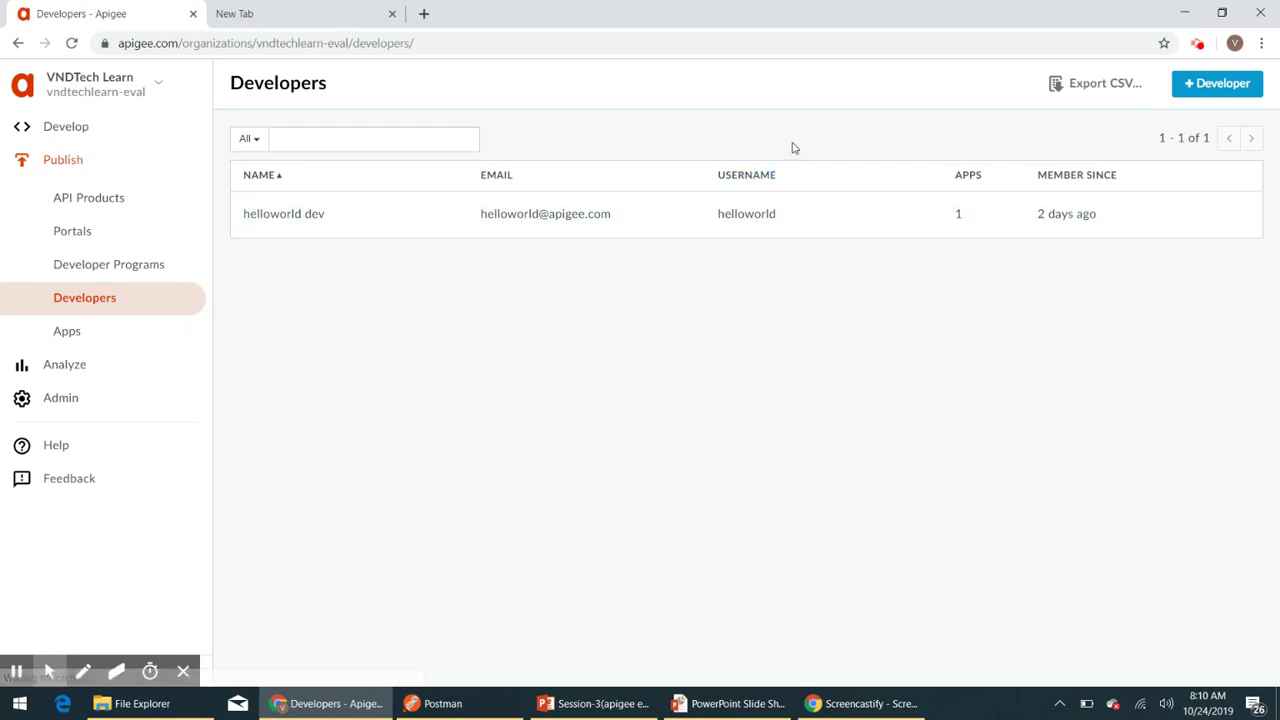
{"action": "left_click", "coordinate": [1216, 86]}
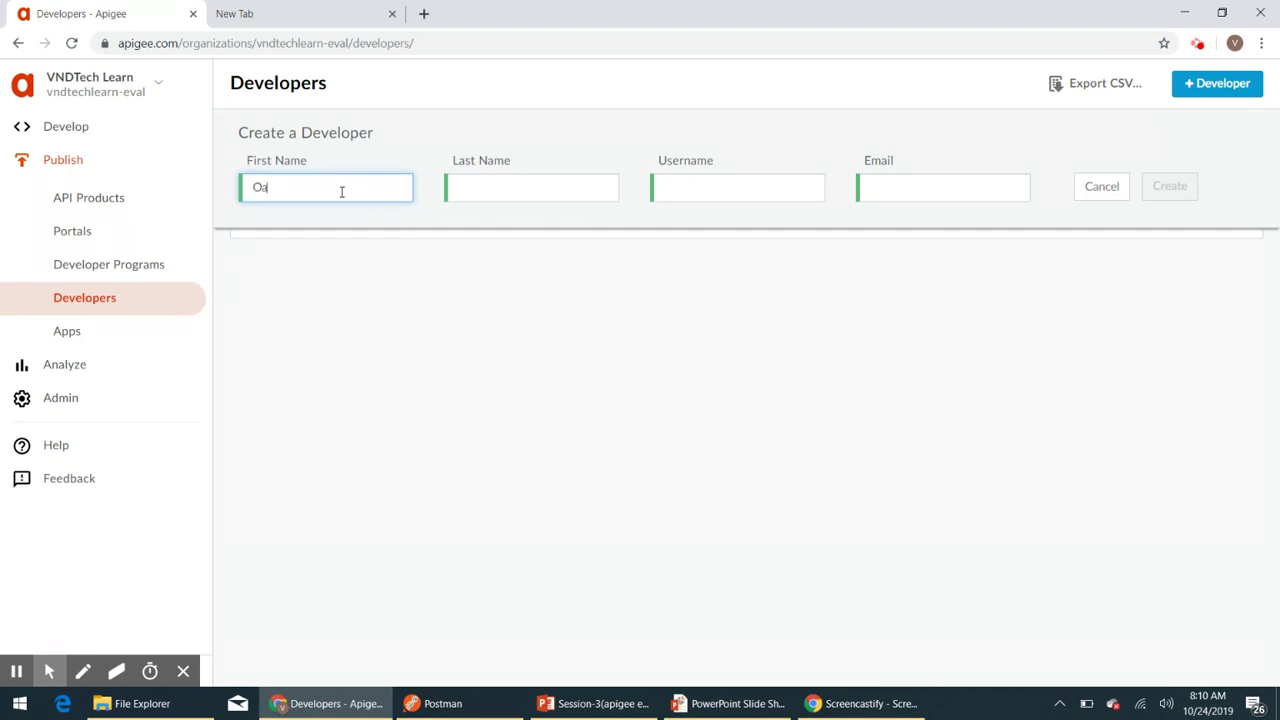
- Fill in Oauth2 developer with username oauth2developer and a gmail.com e-mail address, then create it
{"action": "key", "text": "Tab"}
{"action": "type", "text": "develop"}
{"action": "key", "text": "Tab"}
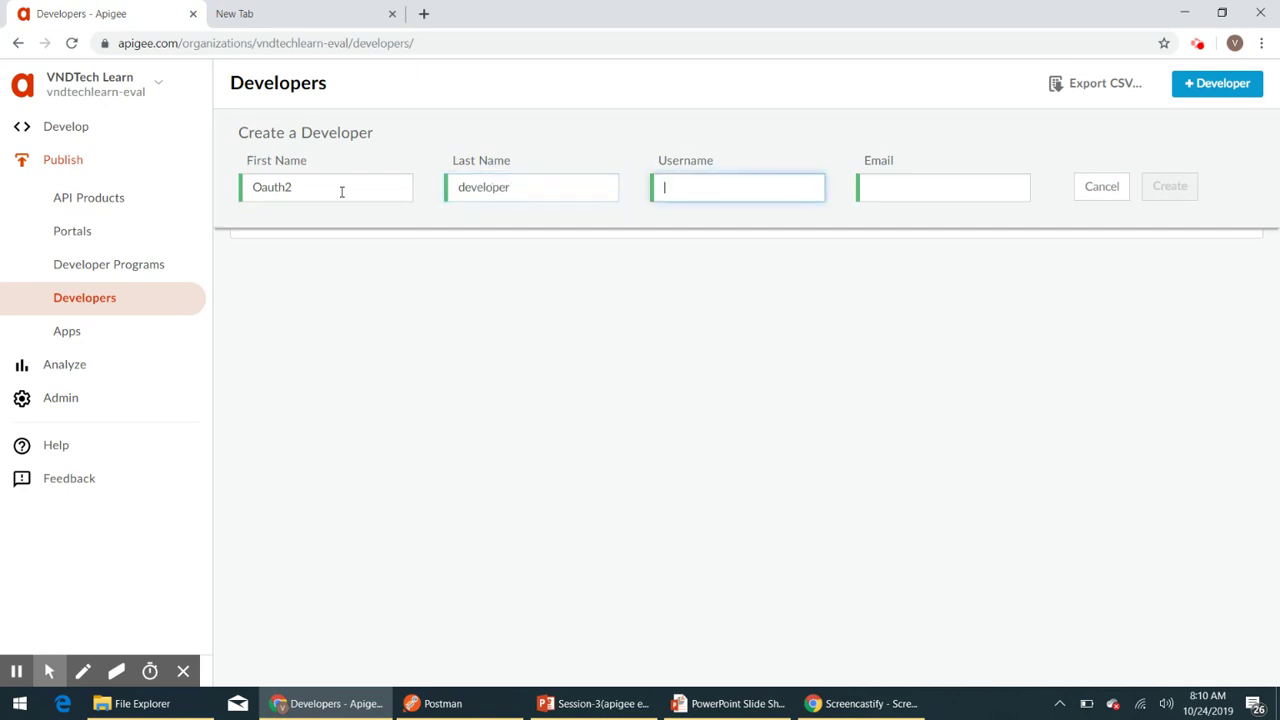
{"action": "type", "text": "oauth2developer"}
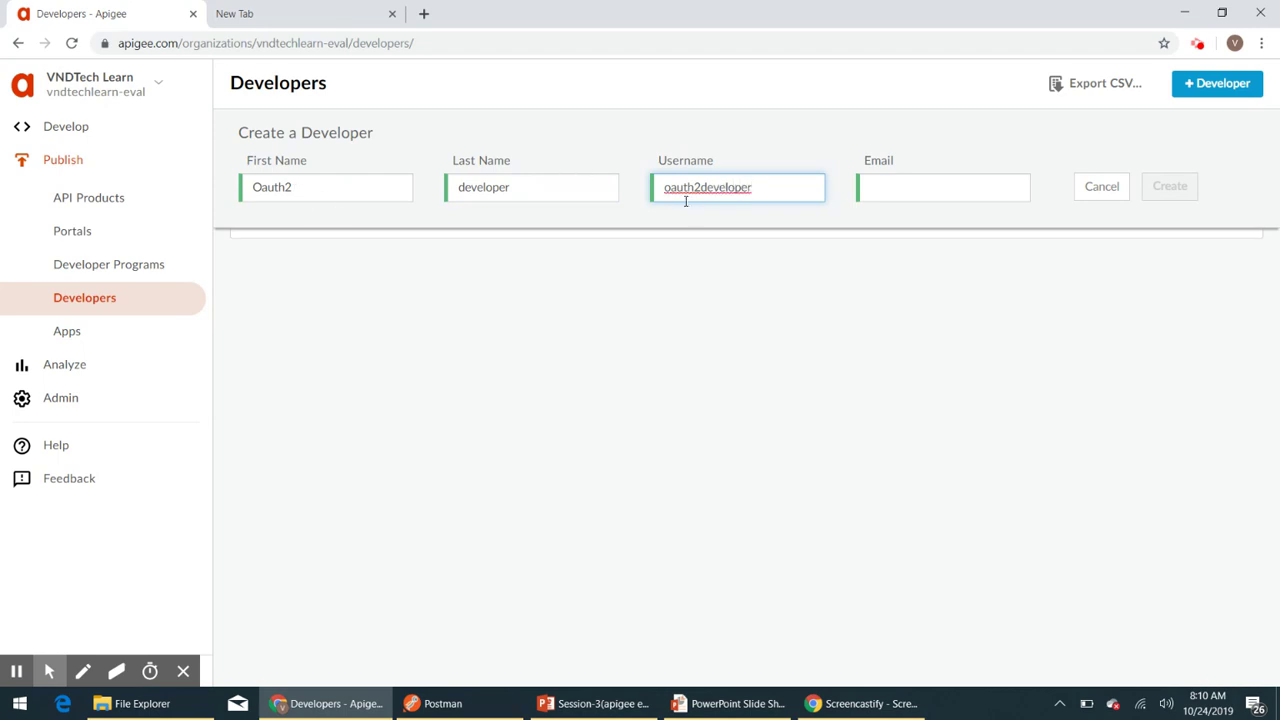
{"action": "double_click", "coordinate": [692, 190]}
{"action": "key", "text": "ctrl+c"}
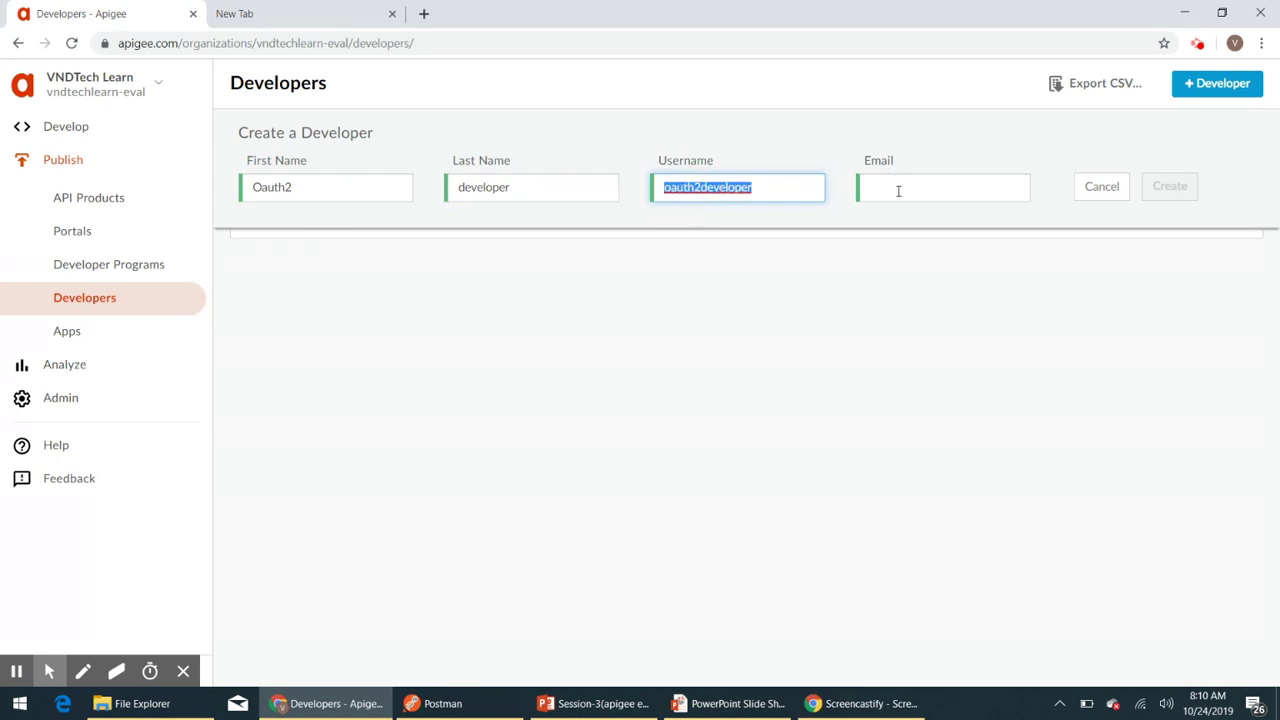
{"action": "left_click", "coordinate": [898, 190]}
{"action": "key", "text": "ctrl+v"}
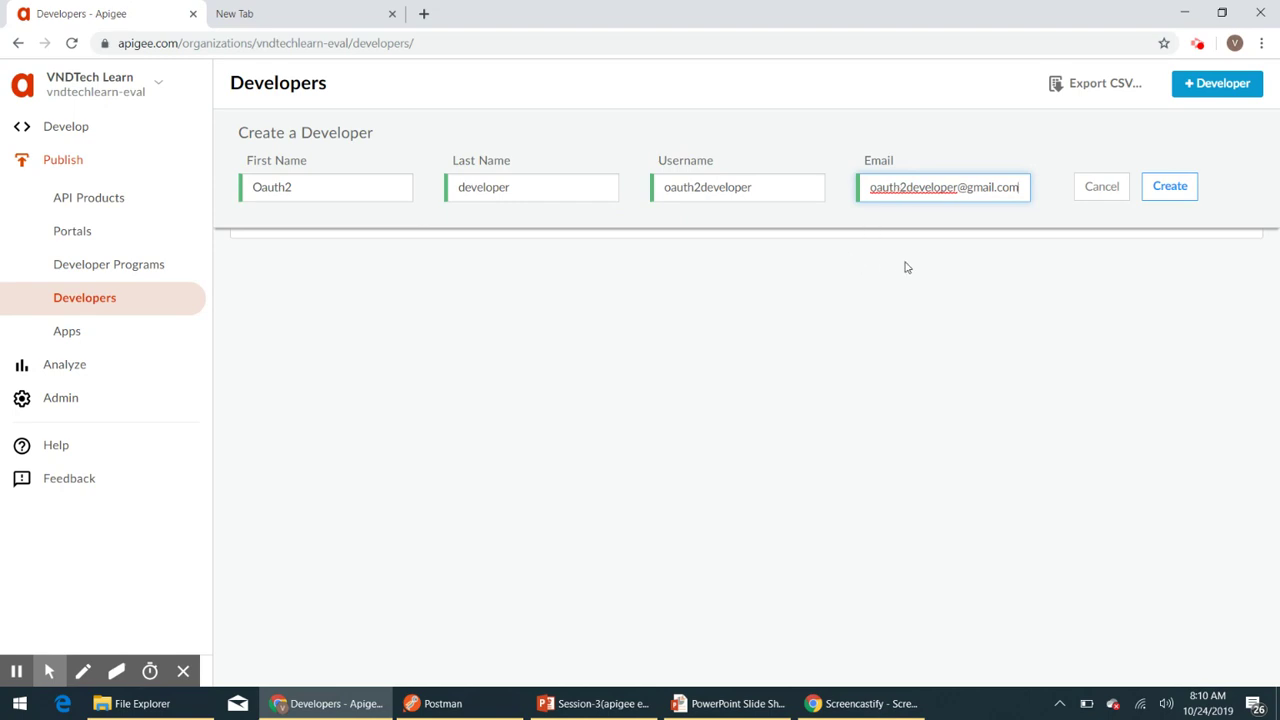
{"action": "left_click", "coordinate": [1168, 190]}
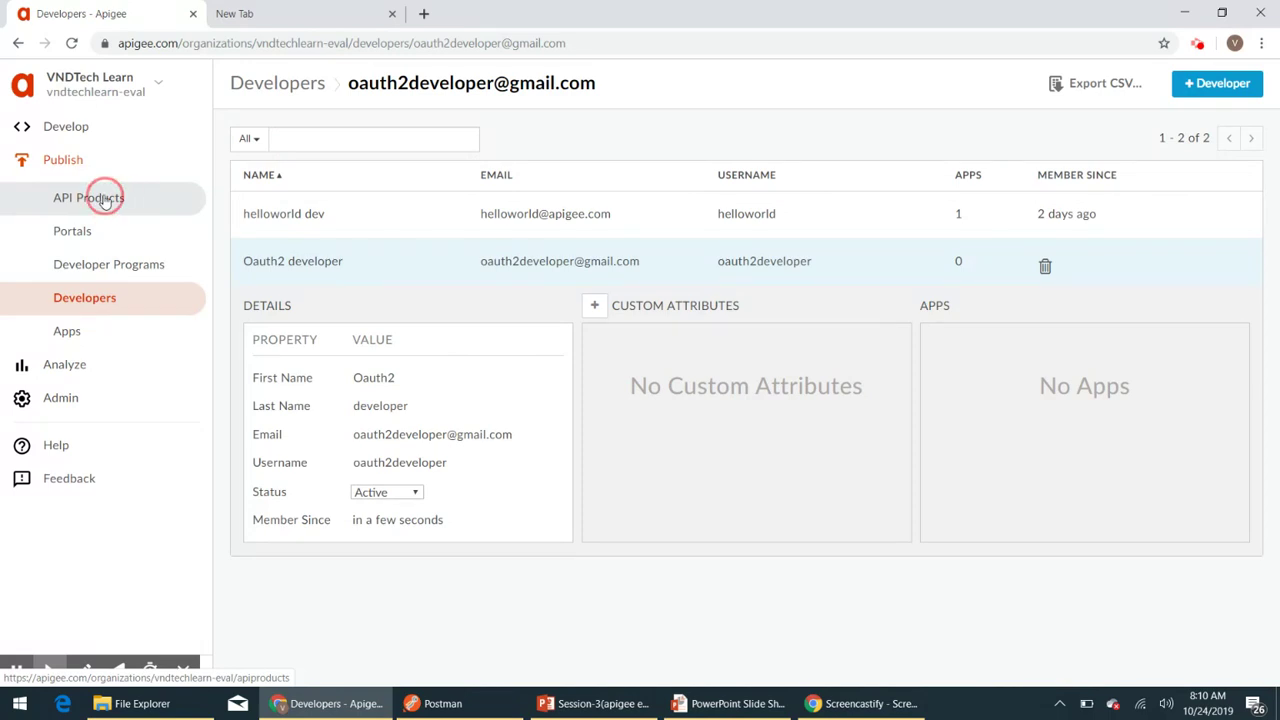
- Start a new API product named Oauth2product, using the same display name
{"action": "left_click", "coordinate": [105, 201]}
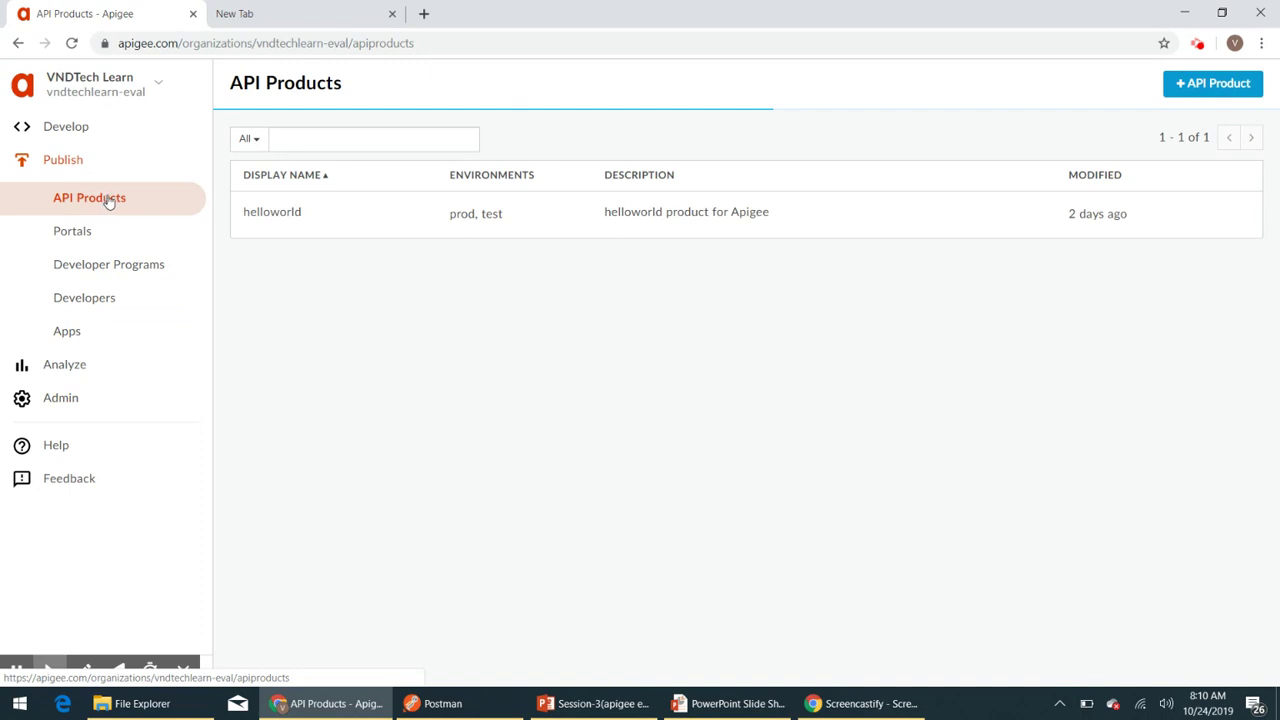
{"action": "left_click", "coordinate": [1218, 84]}
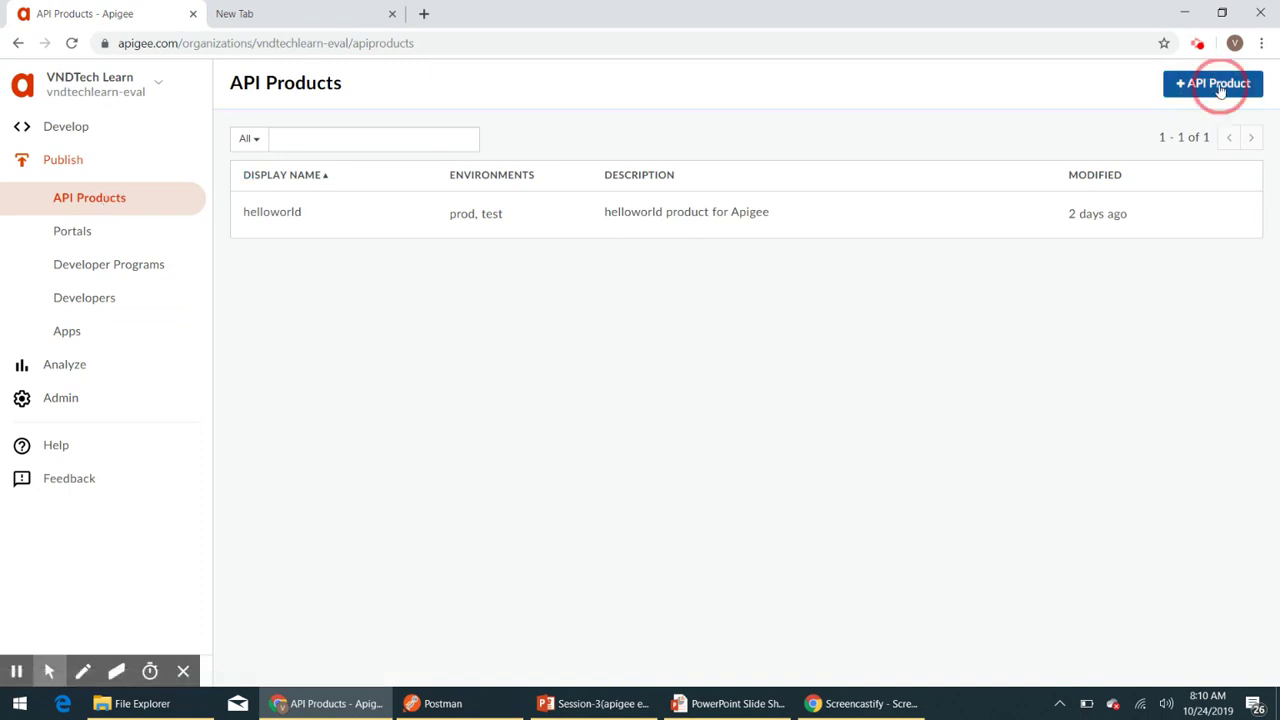
{"action": "left_click", "coordinate": [411, 207]}
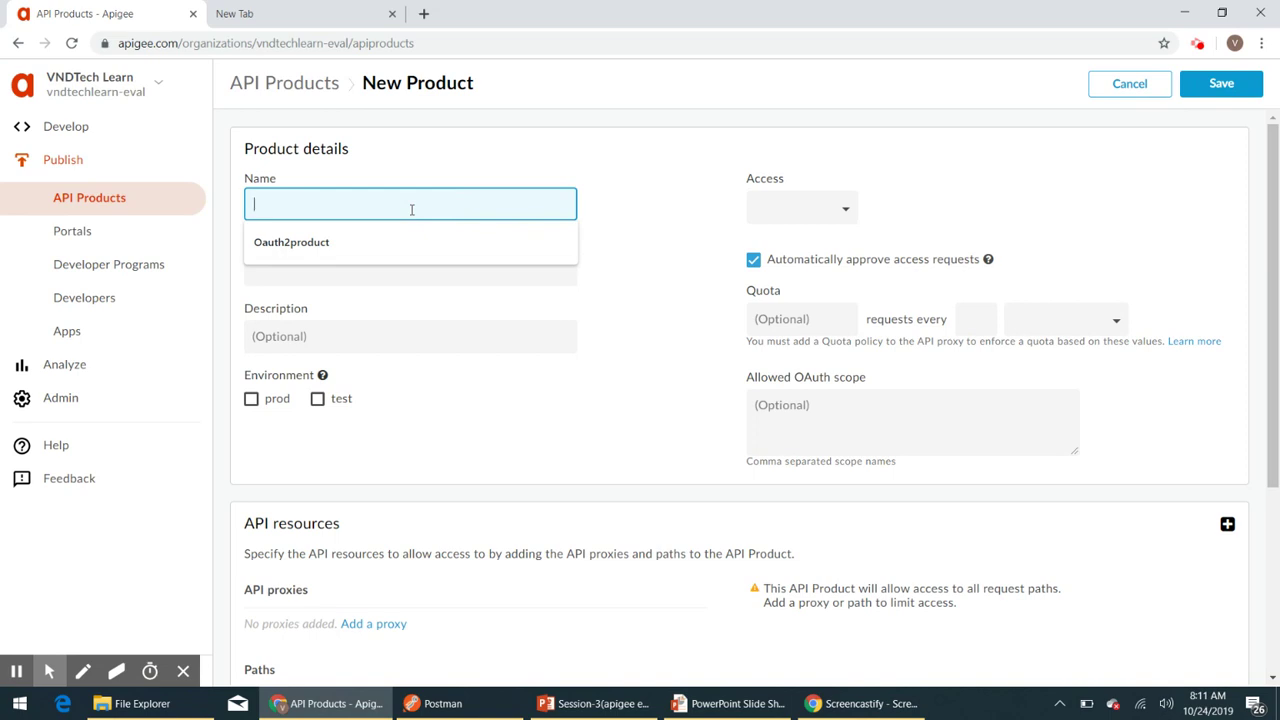
{"action": "left_click", "coordinate": [374, 251]}
{"action": "double_click", "coordinate": [295, 203]}
{"action": "key", "text": "ctrl+c"}
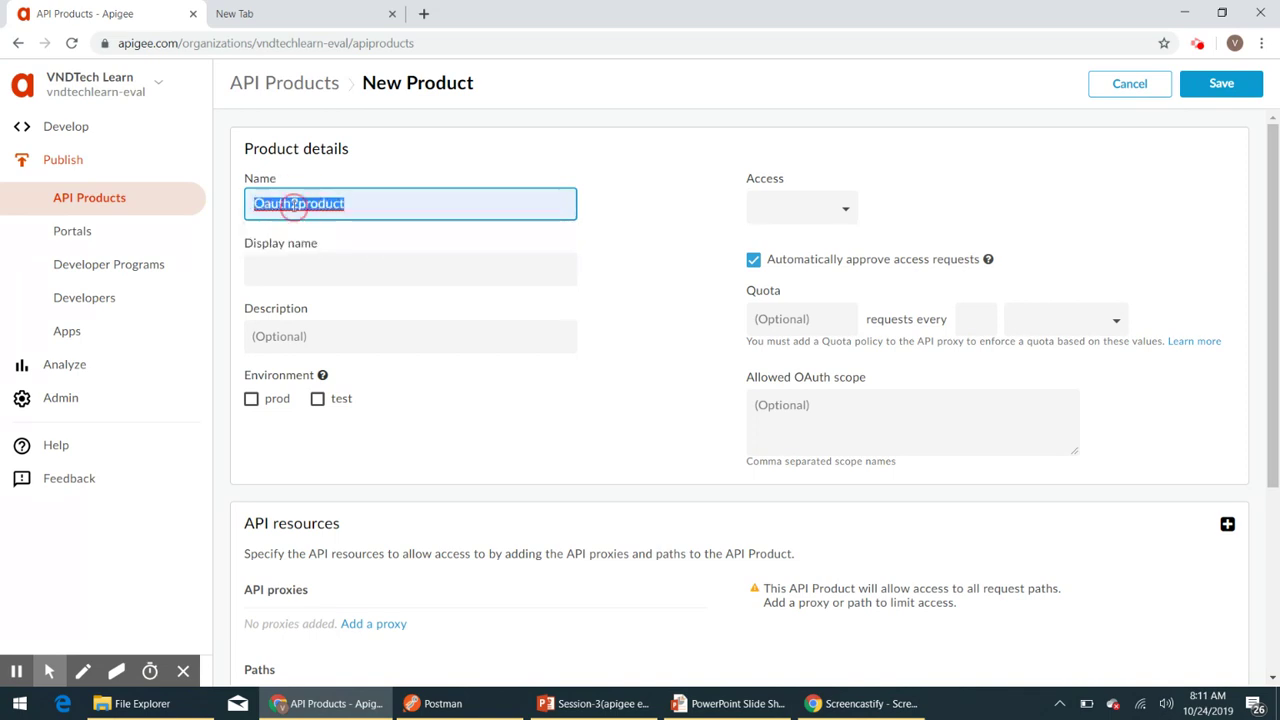
{"action": "left_click", "coordinate": [293, 276]}
{"action": "key", "text": "ctrl+v"}
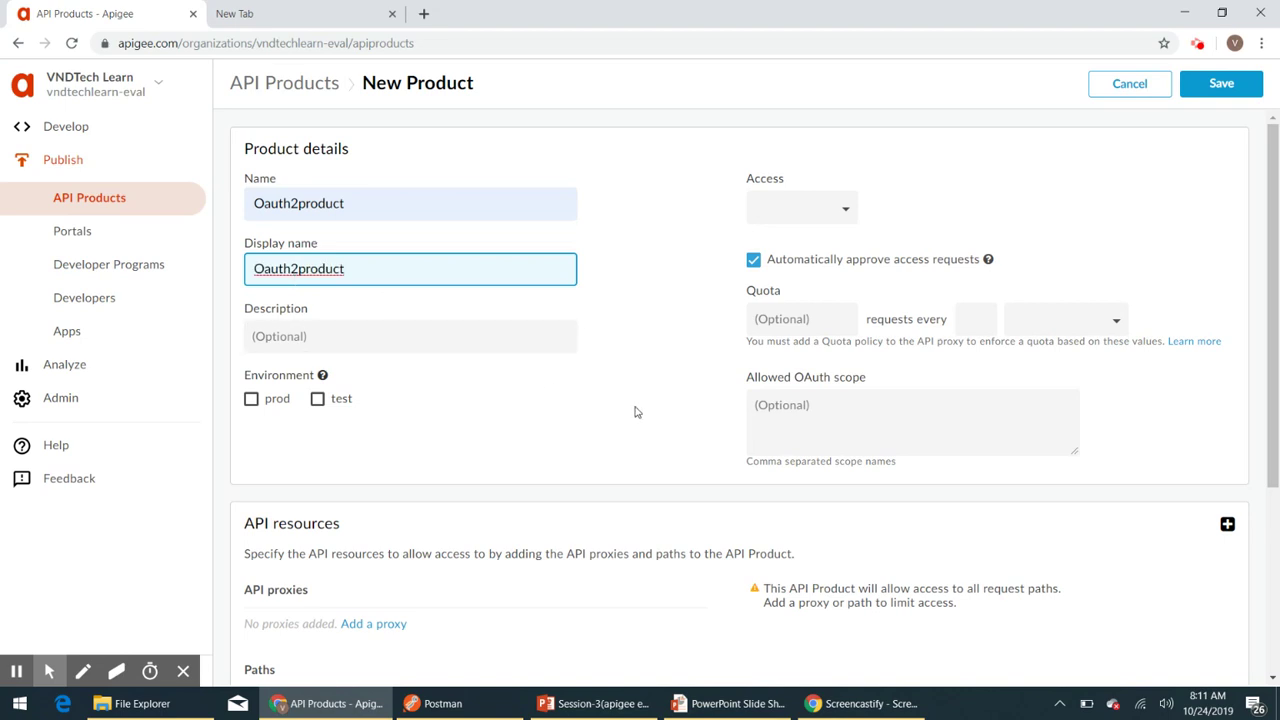
- Make the product available in the test and prod environments with Public access
{"action": "left_click", "coordinate": [318, 401]}
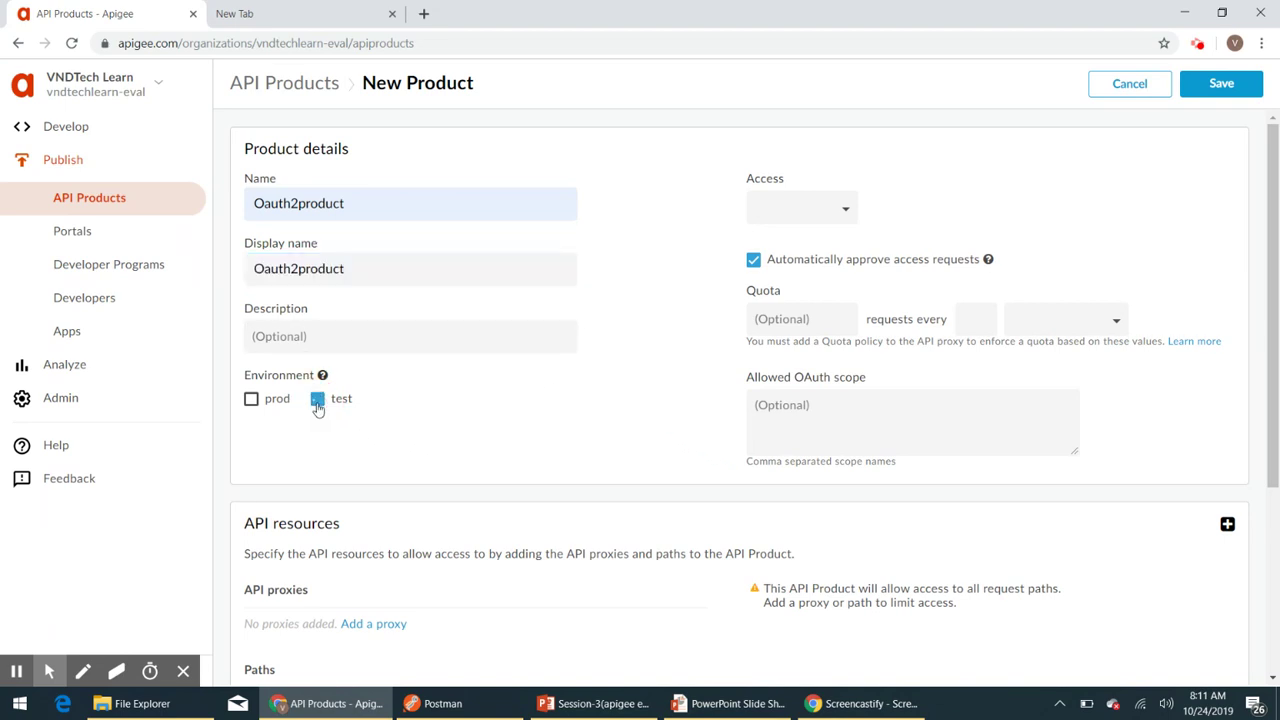
{"action": "left_click", "coordinate": [252, 402]}
{"action": "left_click", "coordinate": [848, 216]}
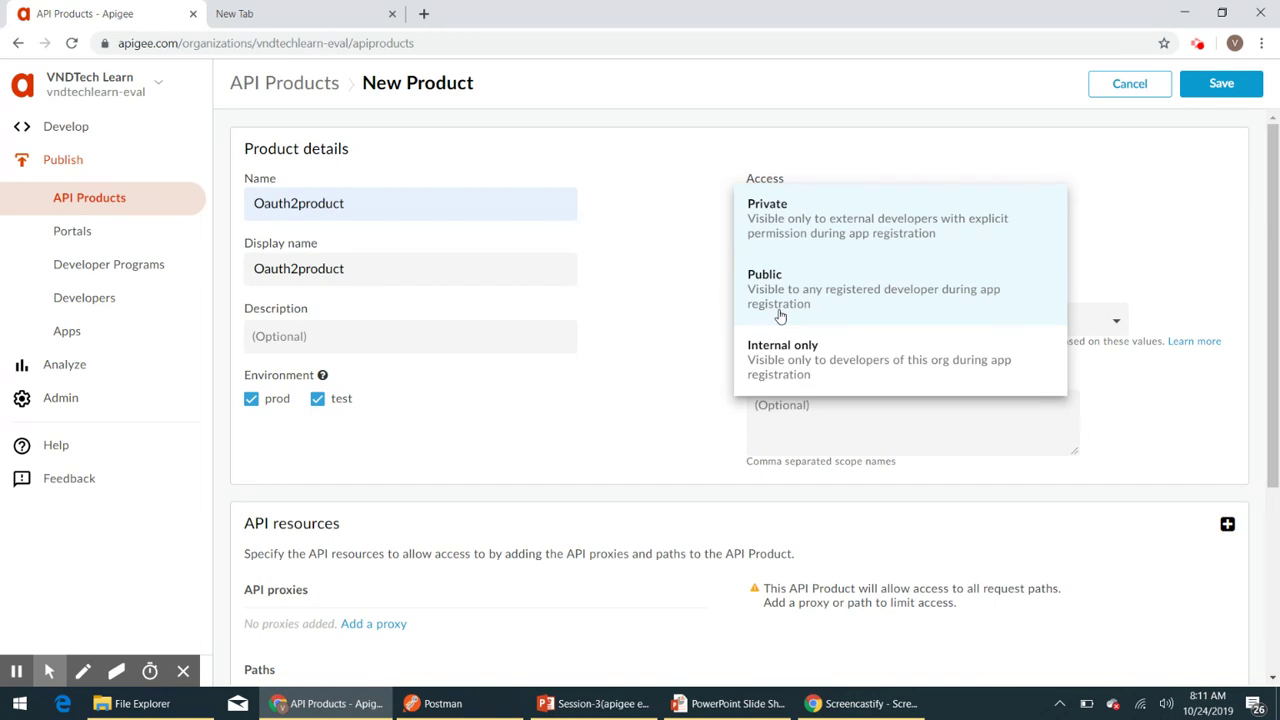
{"action": "left_click", "coordinate": [780, 316]}
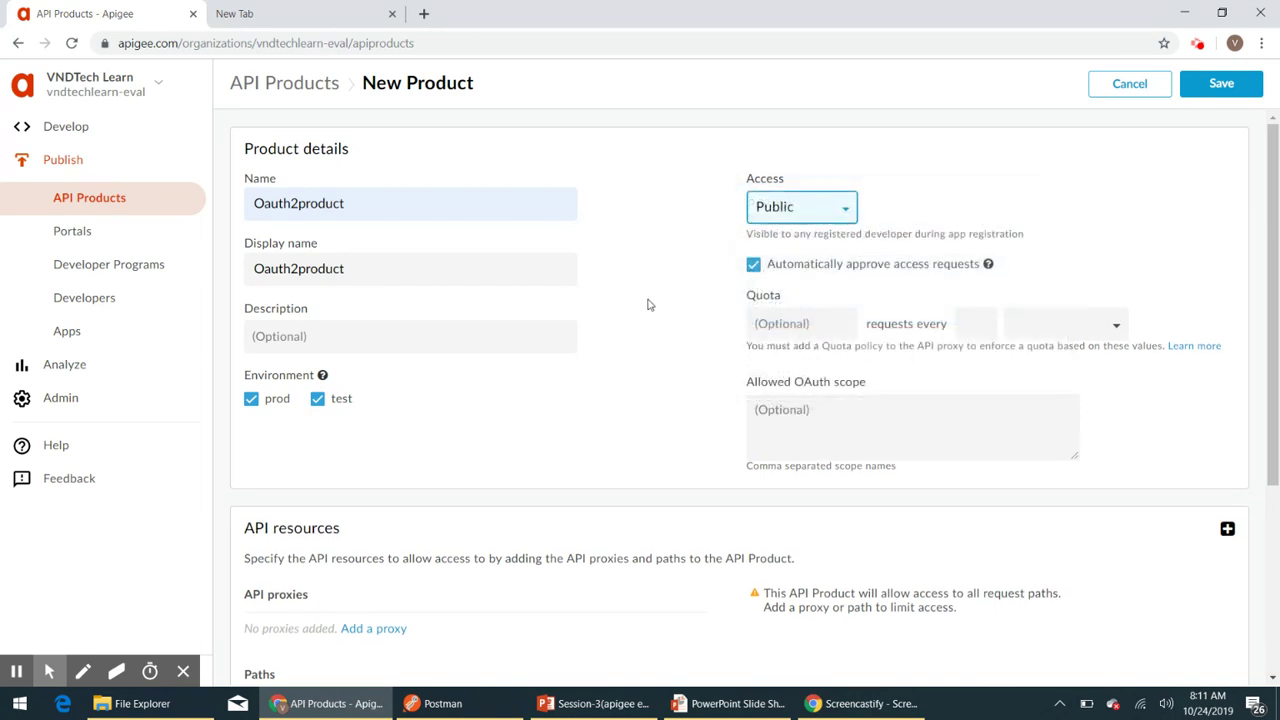
{"action": "scroll", "coordinate": [690, 369], "scroll_direction": "down", "scroll_amount": 2}
{"action": "scroll", "coordinate": [690, 369], "scroll_direction": "down", "scroll_amount": 2}
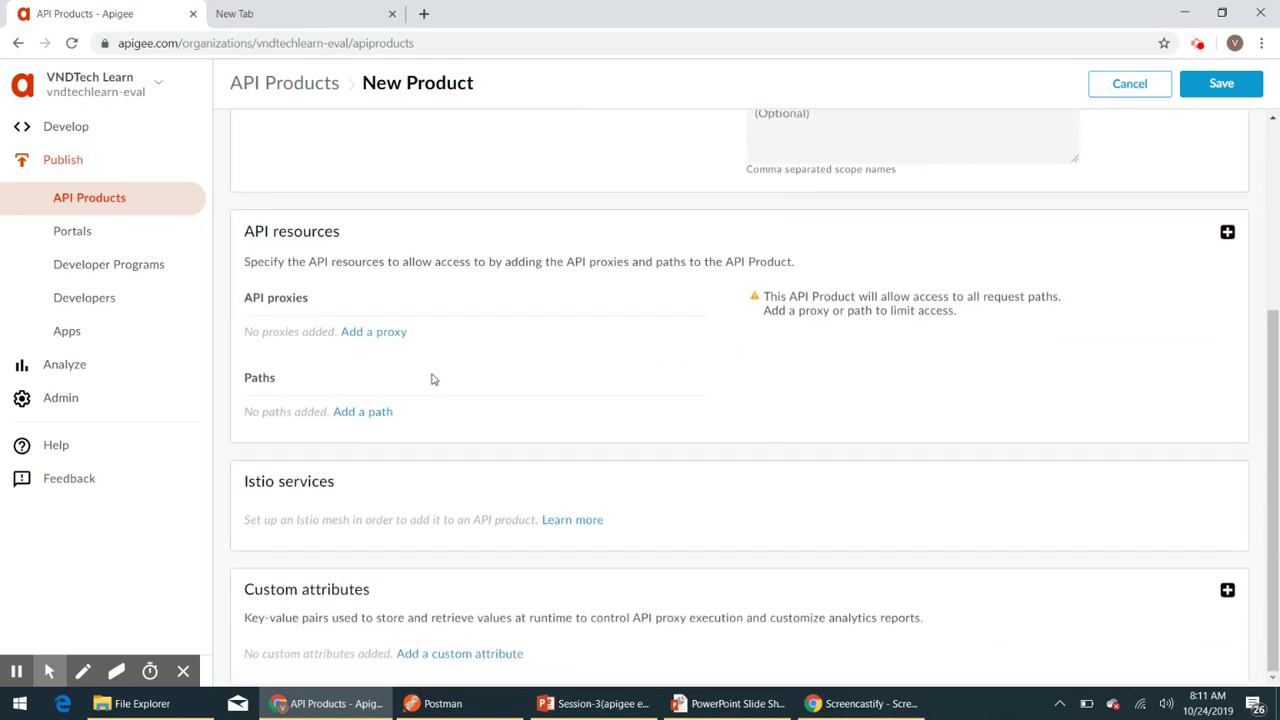
- Add the Apiproxydemo proxy as Oauth2product's API resource and save the product
{"action": "left_click", "coordinate": [366, 332]}
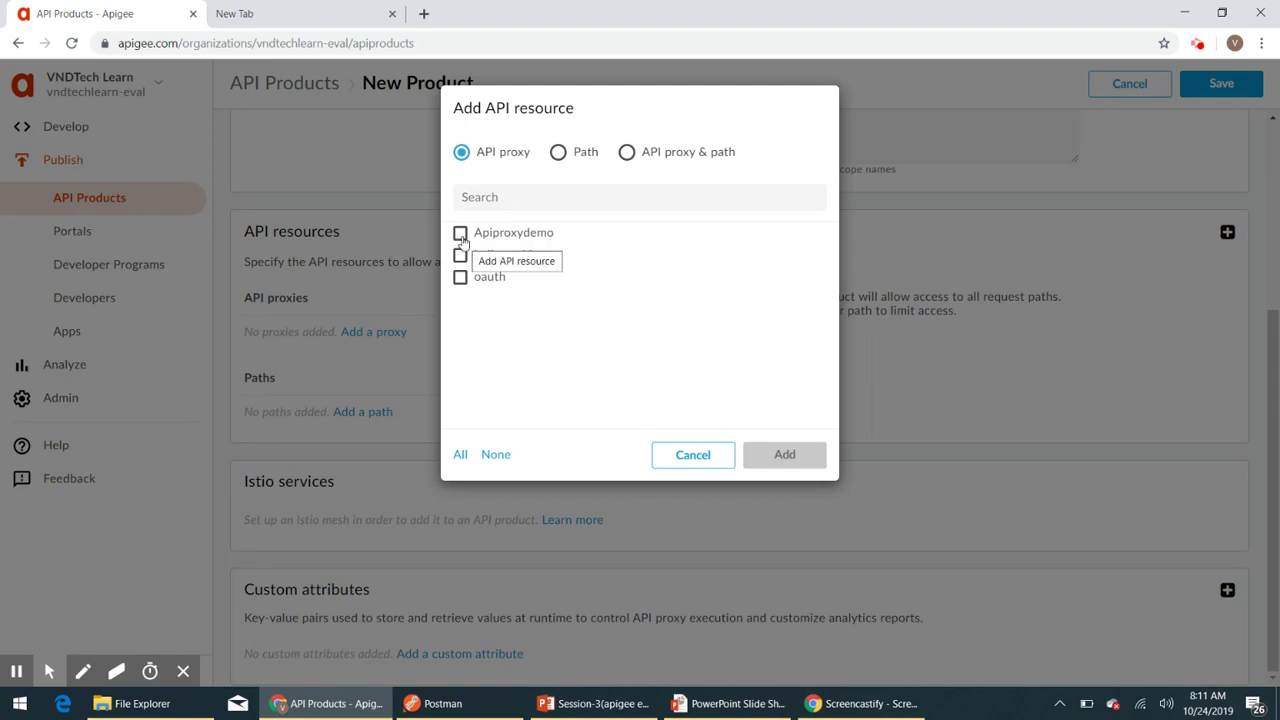
{"action": "left_click", "coordinate": [460, 233]}
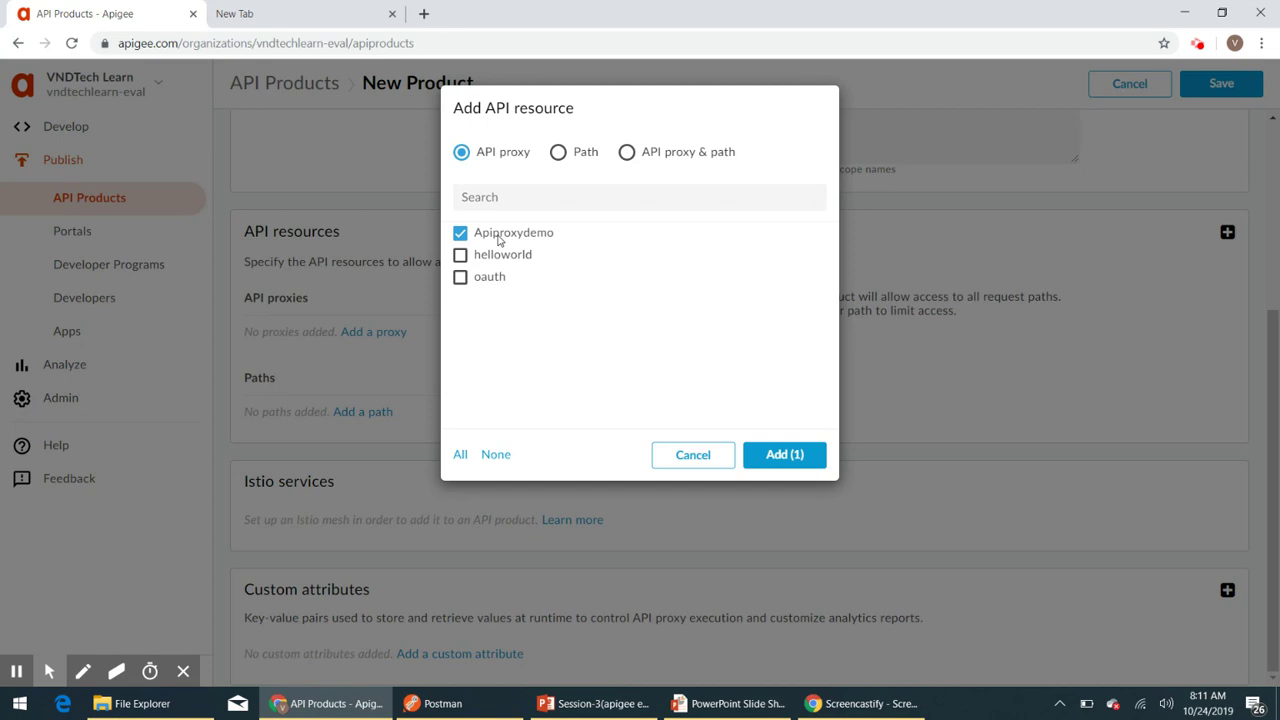
{"action": "left_click", "coordinate": [789, 453]}
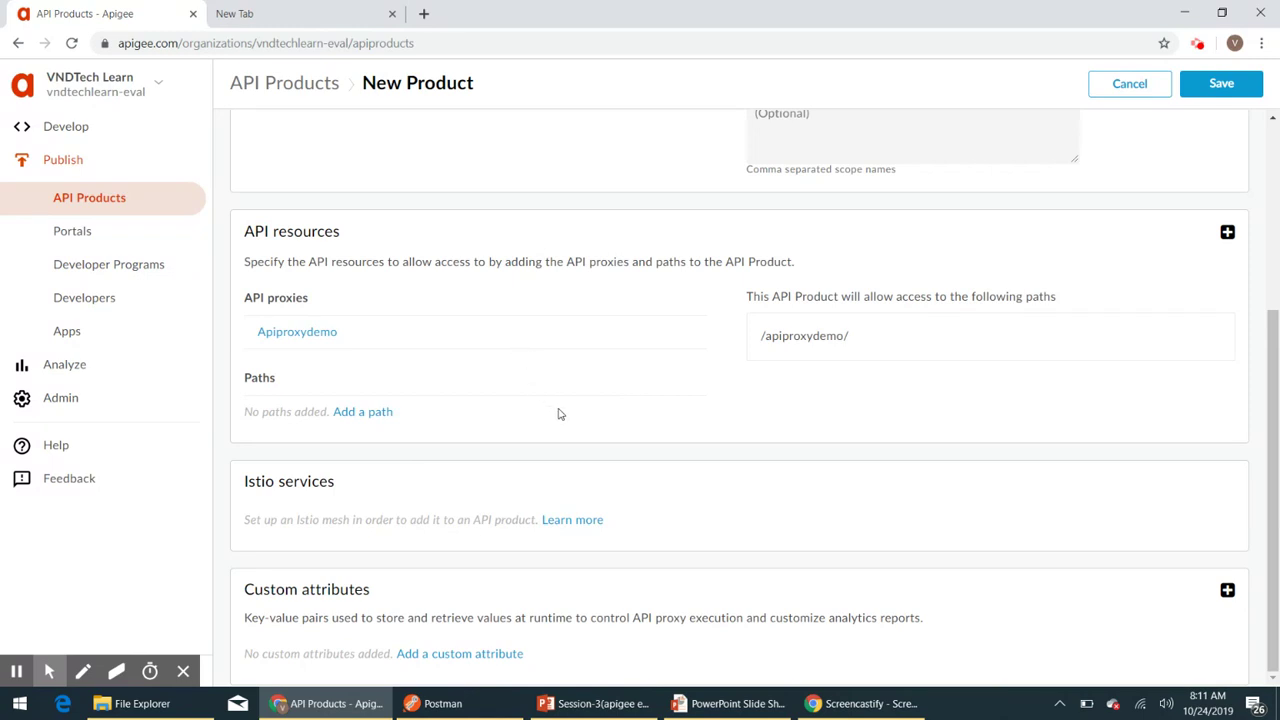
{"action": "scroll", "coordinate": [560, 414], "scroll_direction": "up", "scroll_amount": 3}
{"action": "scroll", "coordinate": [560, 414], "scroll_direction": "down", "scroll_amount": 3}
{"action": "scroll", "coordinate": [560, 412], "scroll_direction": "up", "scroll_amount": 3}
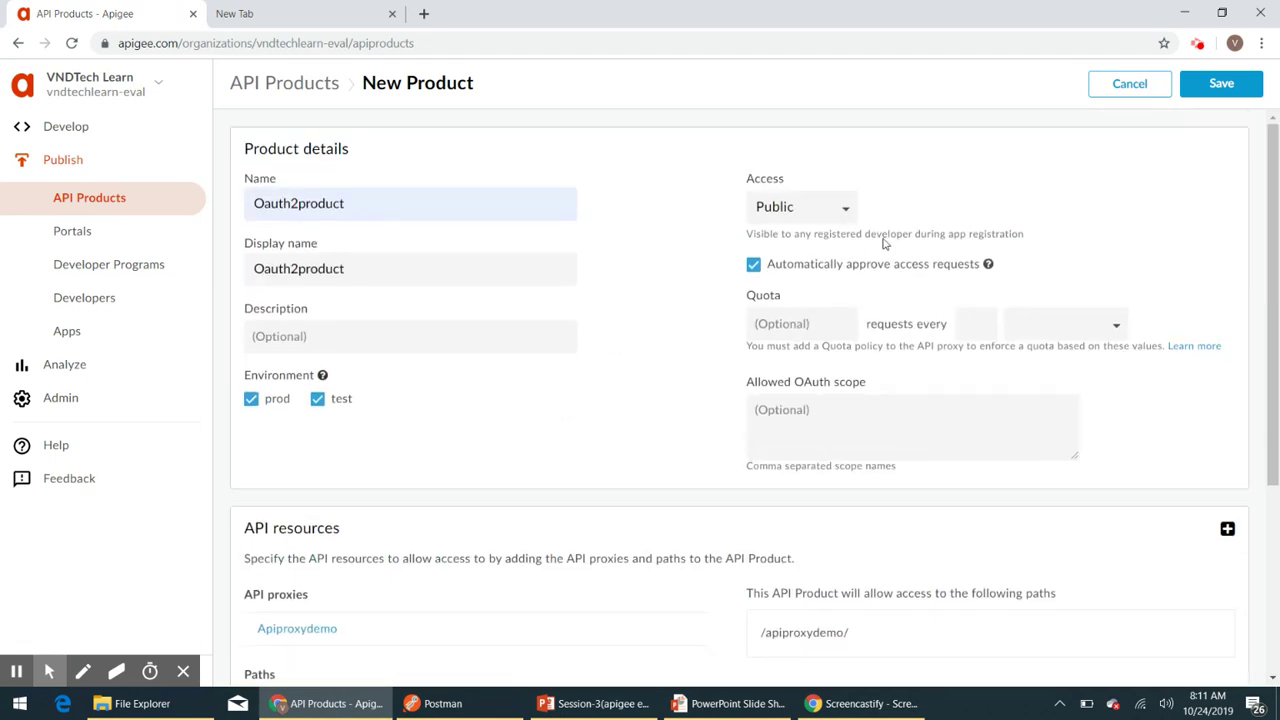
{"action": "left_click", "coordinate": [1216, 84]}
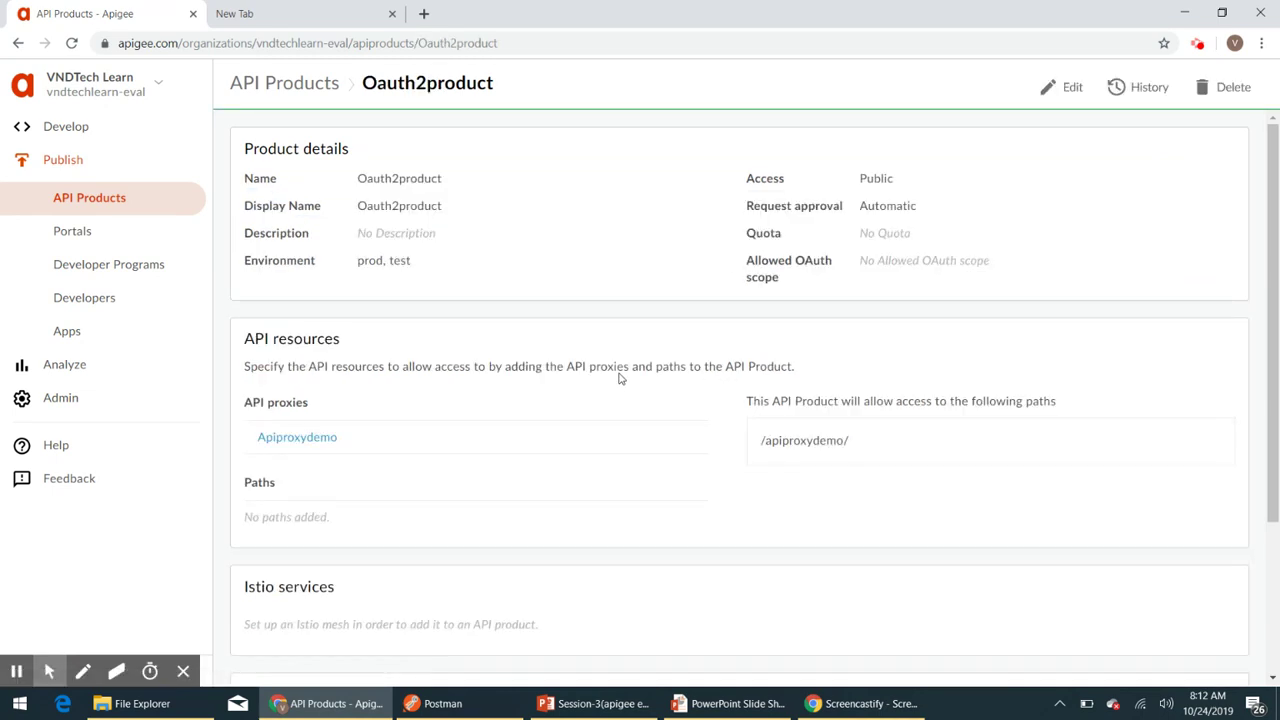
- Review Oauth2product's saved access paths /apiproxydemo/v1/ and /oauth2/v1/, briefly visiting the Apps list
{"action": "scroll", "coordinate": [620, 376], "scroll_direction": "down", "scroll_amount": 3}
{"action": "scroll", "coordinate": [620, 376], "scroll_direction": "up", "scroll_amount": 3}
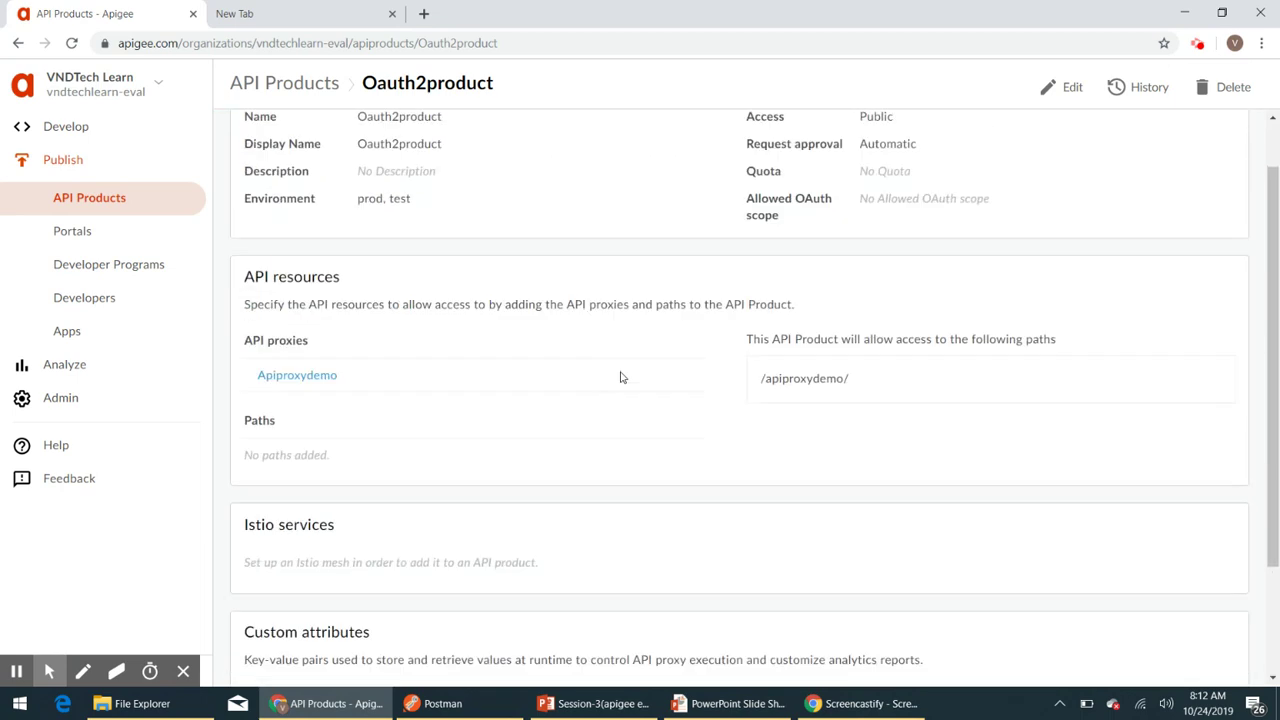
{"action": "left_click", "coordinate": [67, 333]}
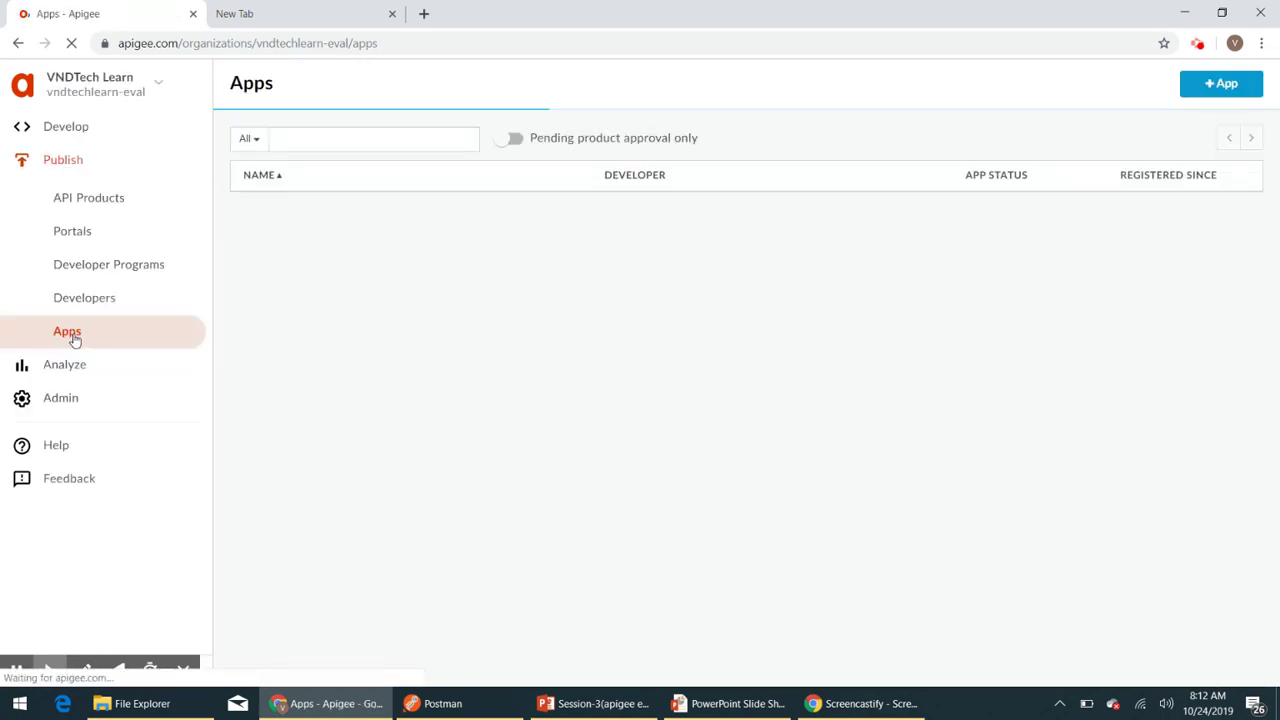
{"action": "left_click", "coordinate": [270, 22]}
{"action": "left_click", "coordinate": [1197, 44]}
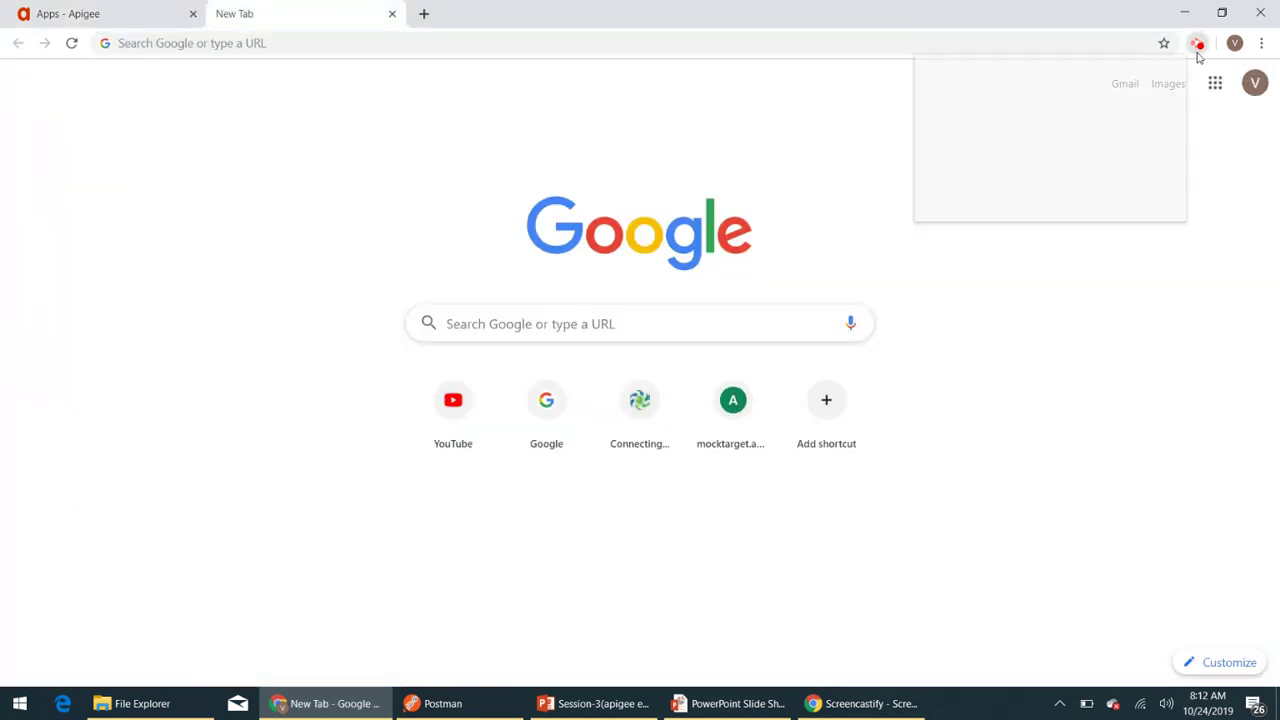
{"action": "left_click", "coordinate": [1098, 219]}
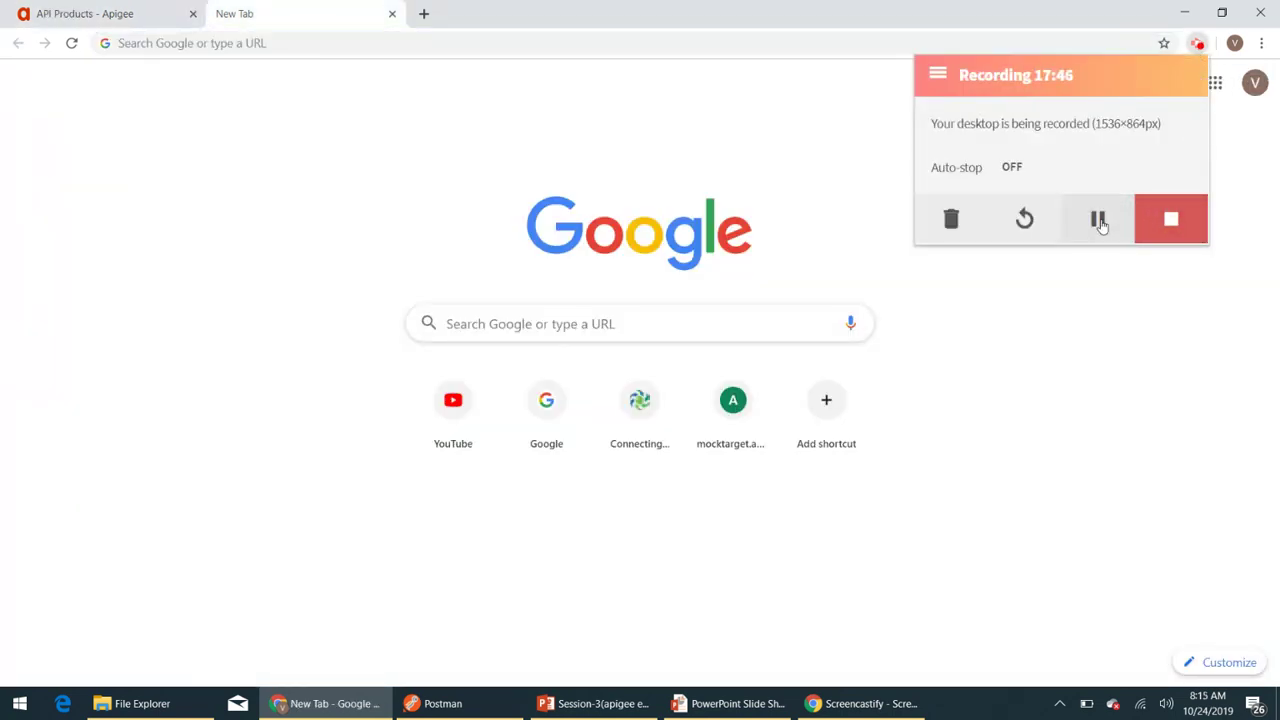
{"action": "left_click", "coordinate": [1100, 222]}
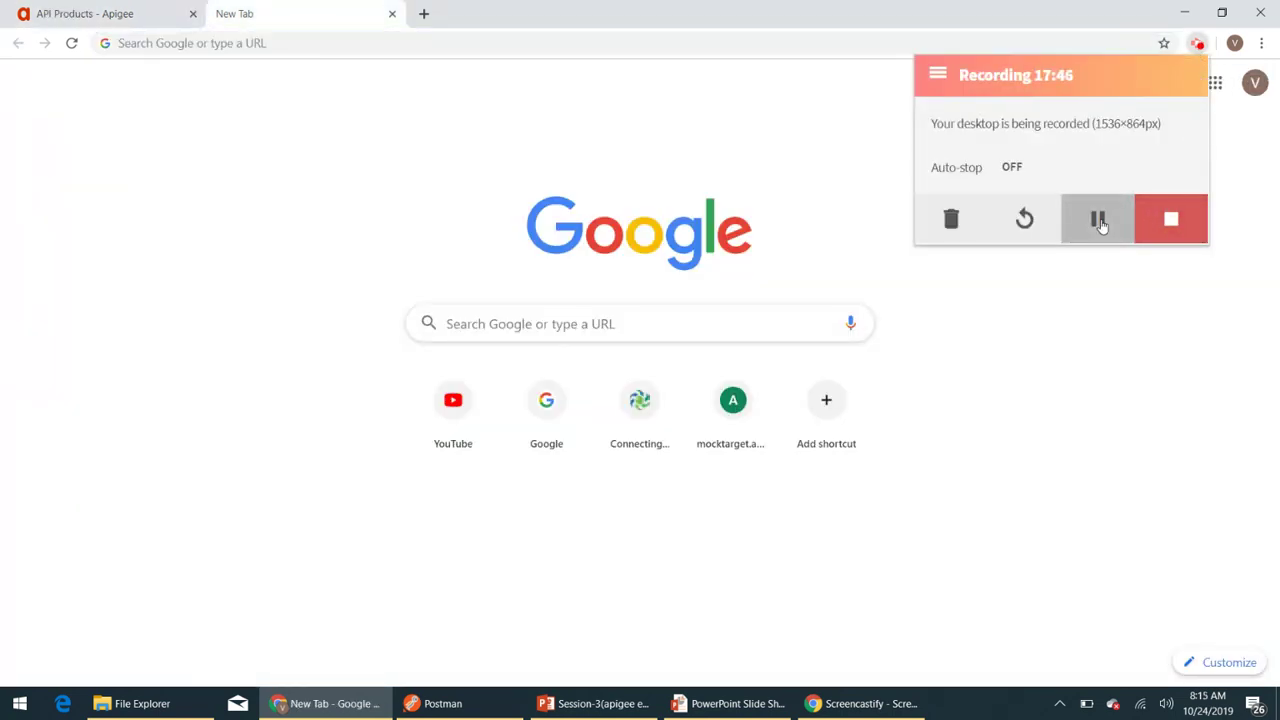
{"action": "left_click", "coordinate": [120, 14]}
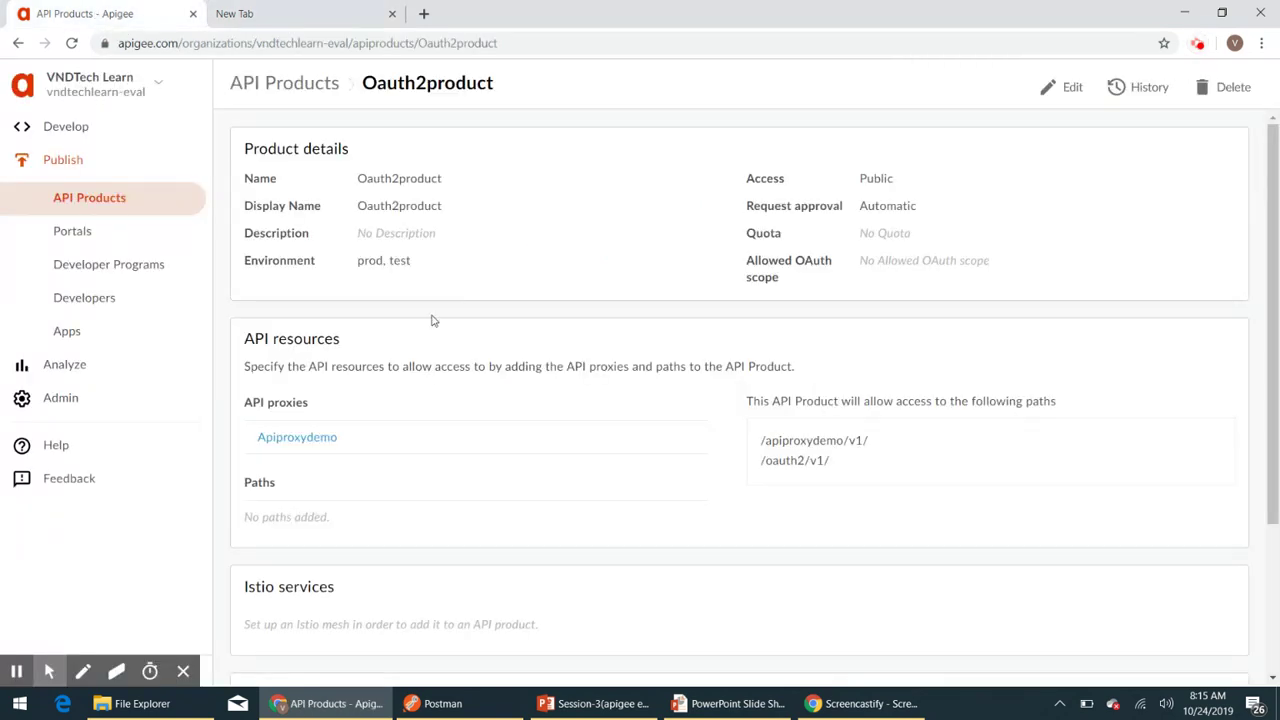
- Start a new app named oauth2app belonging to the Oauth2 developer
{"action": "left_click", "coordinate": [85, 340]}
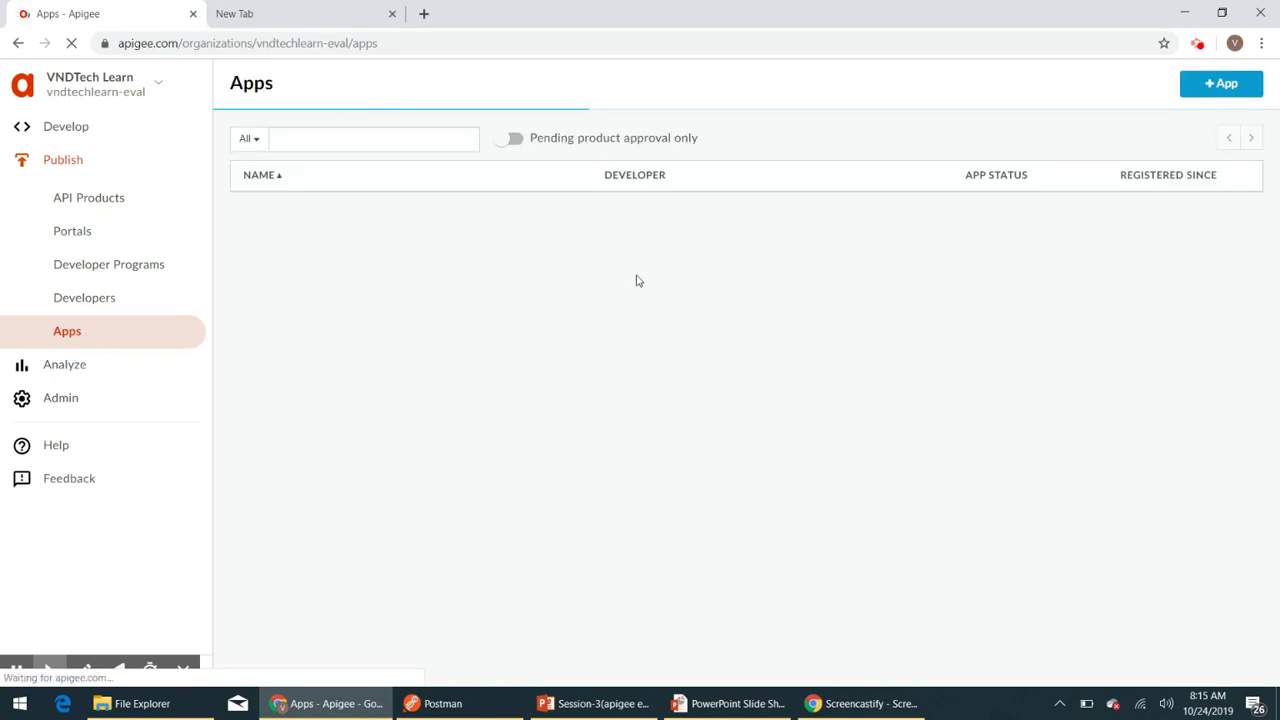
{"action": "left_click", "coordinate": [1217, 88]}
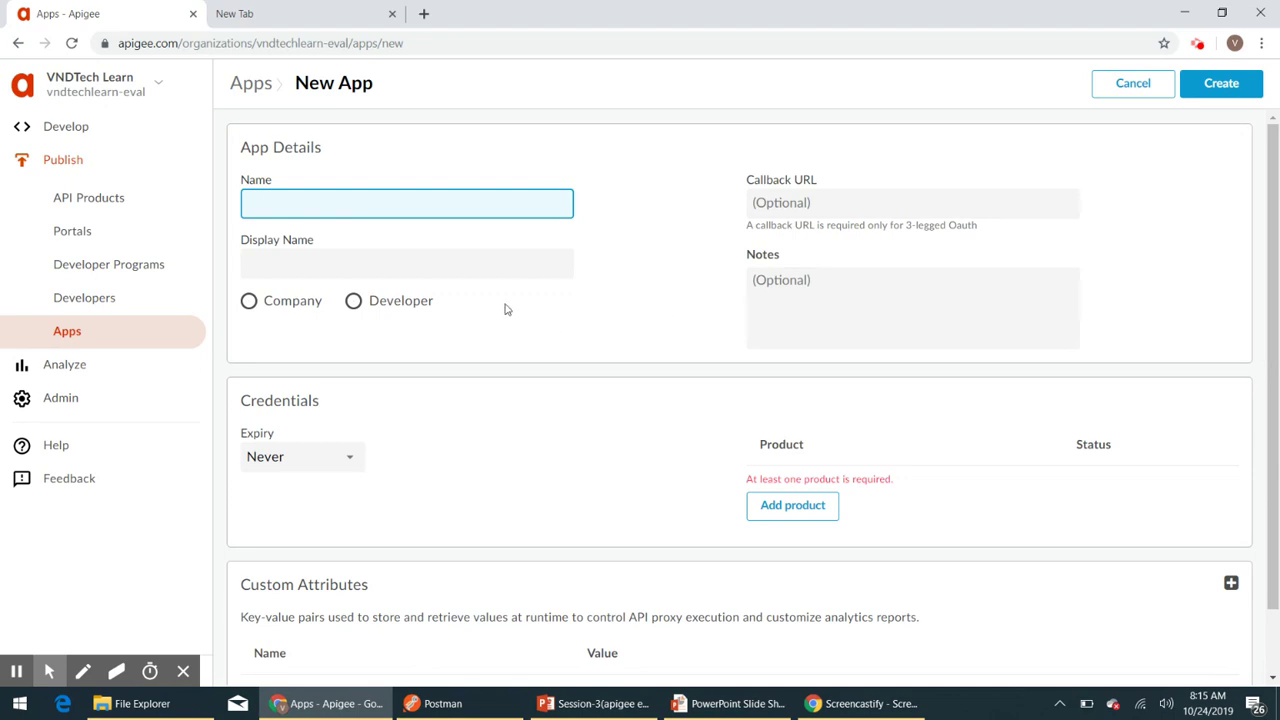
{"action": "type", "text": "O"}
{"action": "key", "text": "BackSpace"}
{"action": "type", "text": "oauth2app"}
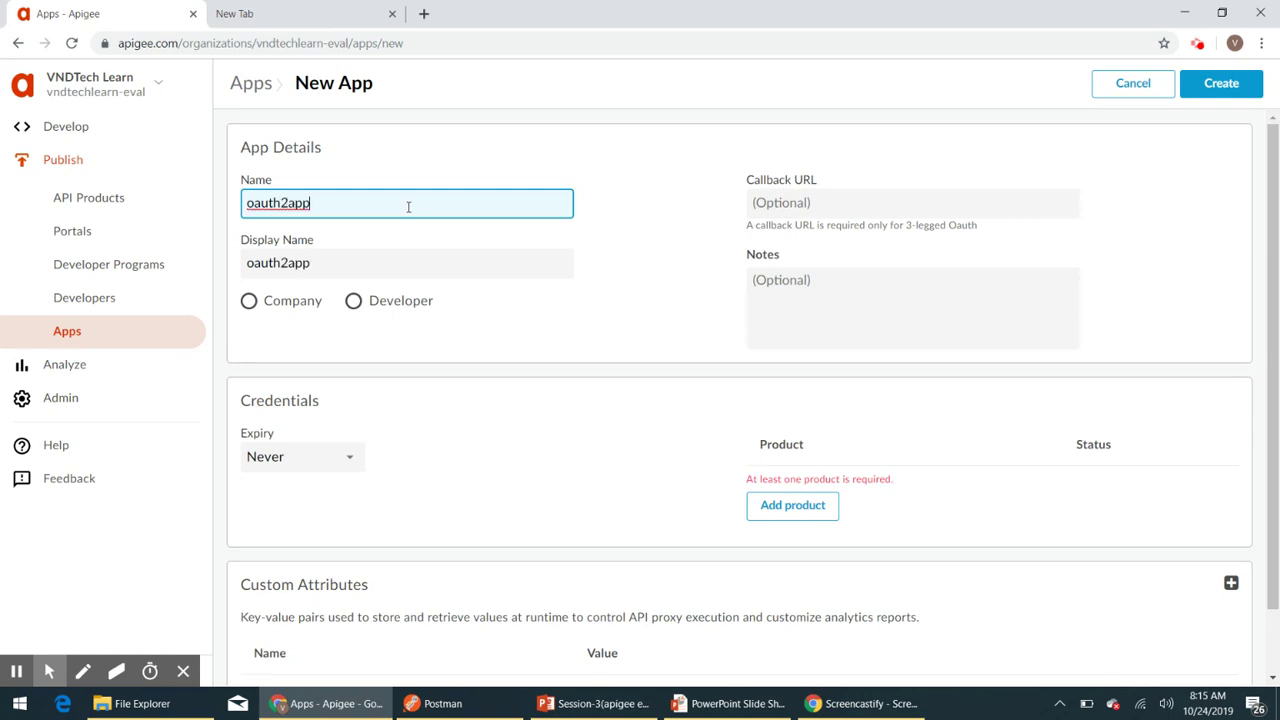
{"action": "left_click", "coordinate": [354, 303]}
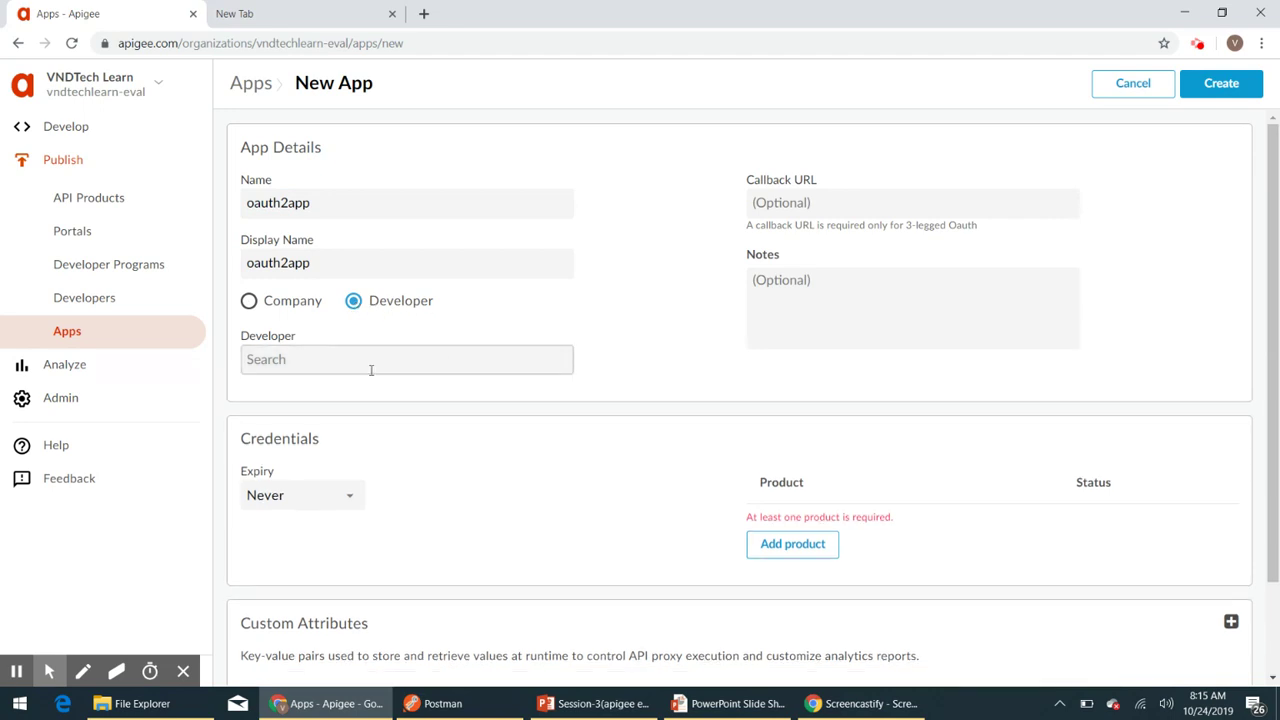
{"action": "left_click", "coordinate": [356, 365]}
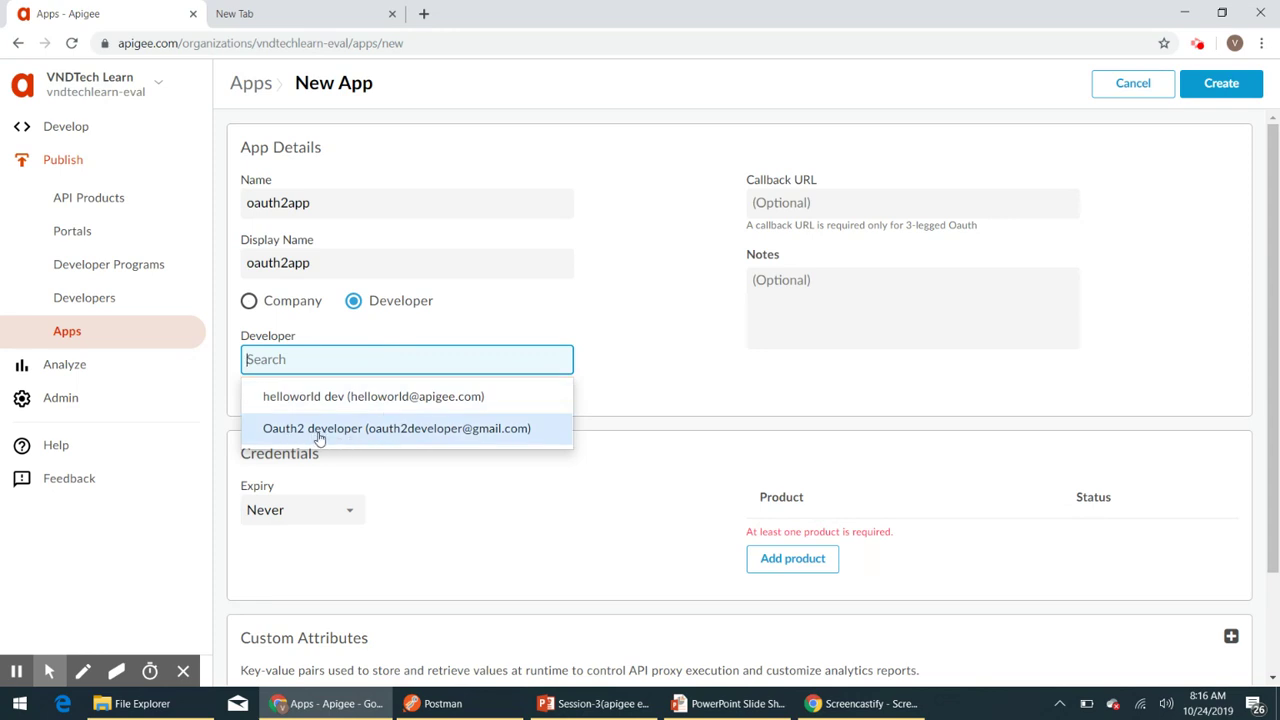
{"action": "left_click", "coordinate": [402, 440]}
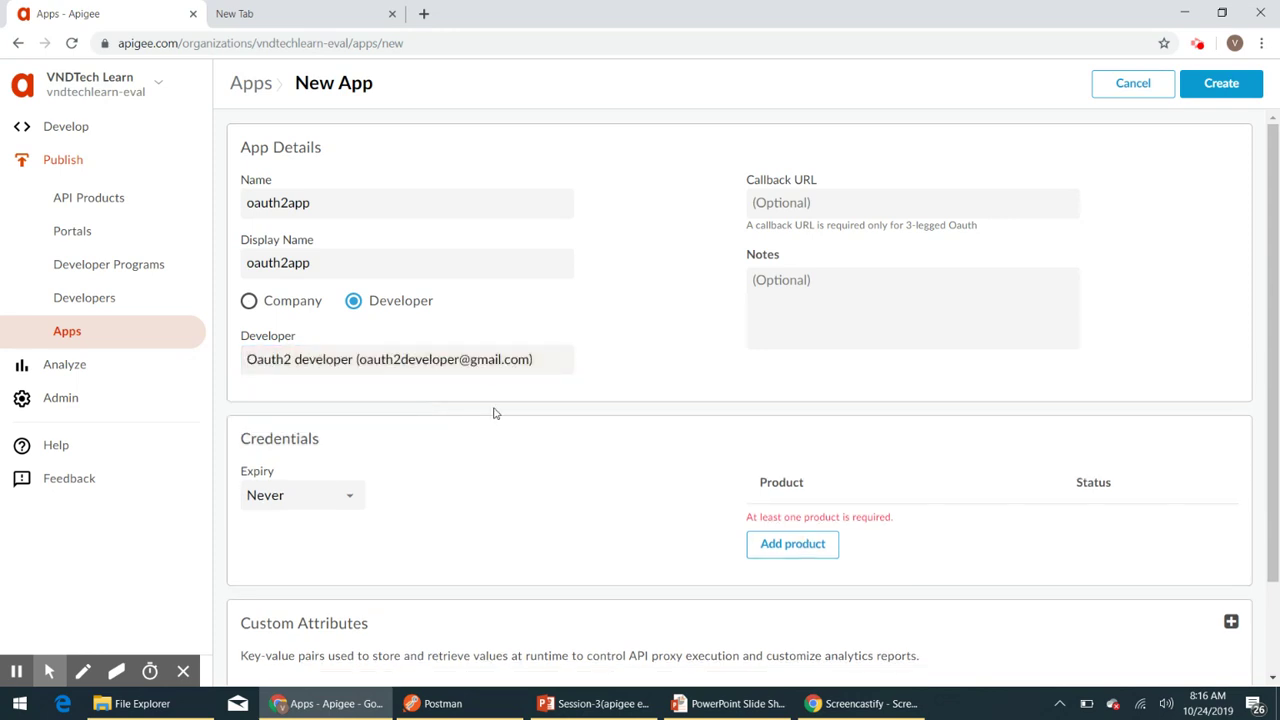
- Attach Oauth2product to oauth2app and create the app
{"action": "scroll", "coordinate": [494, 413], "scroll_direction": "down", "scroll_amount": 2}
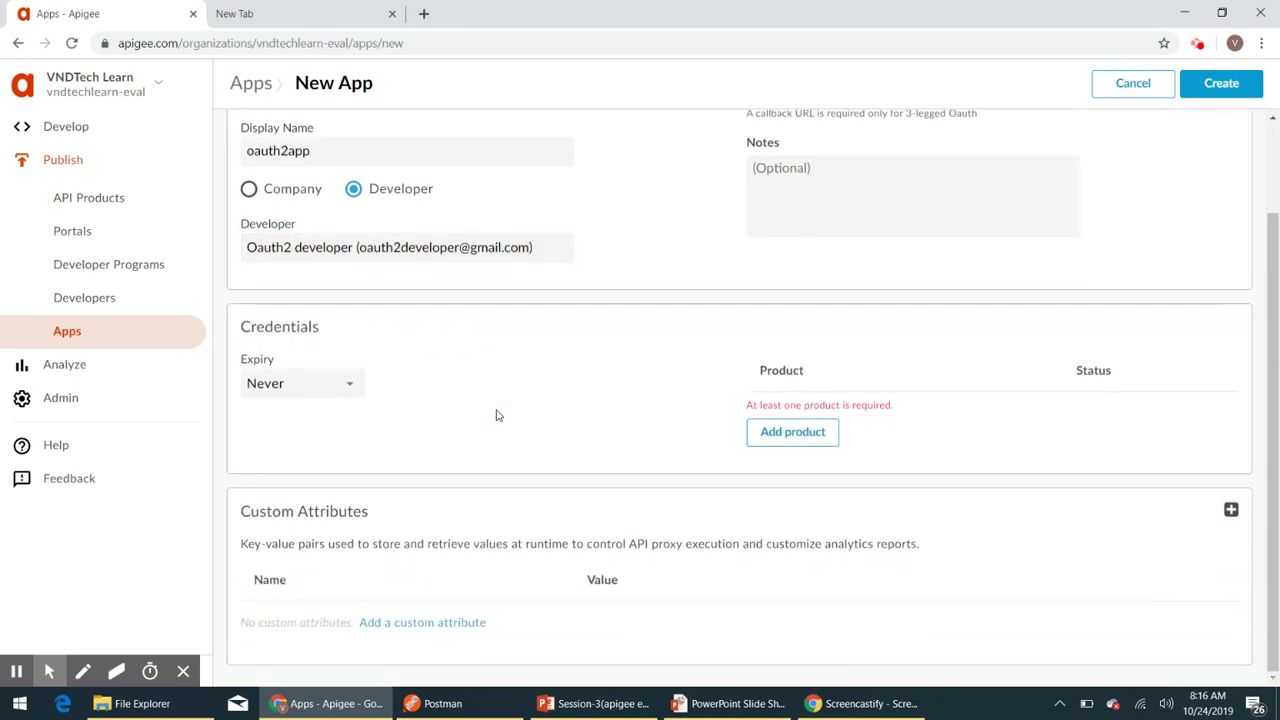
{"action": "left_click", "coordinate": [790, 438]}
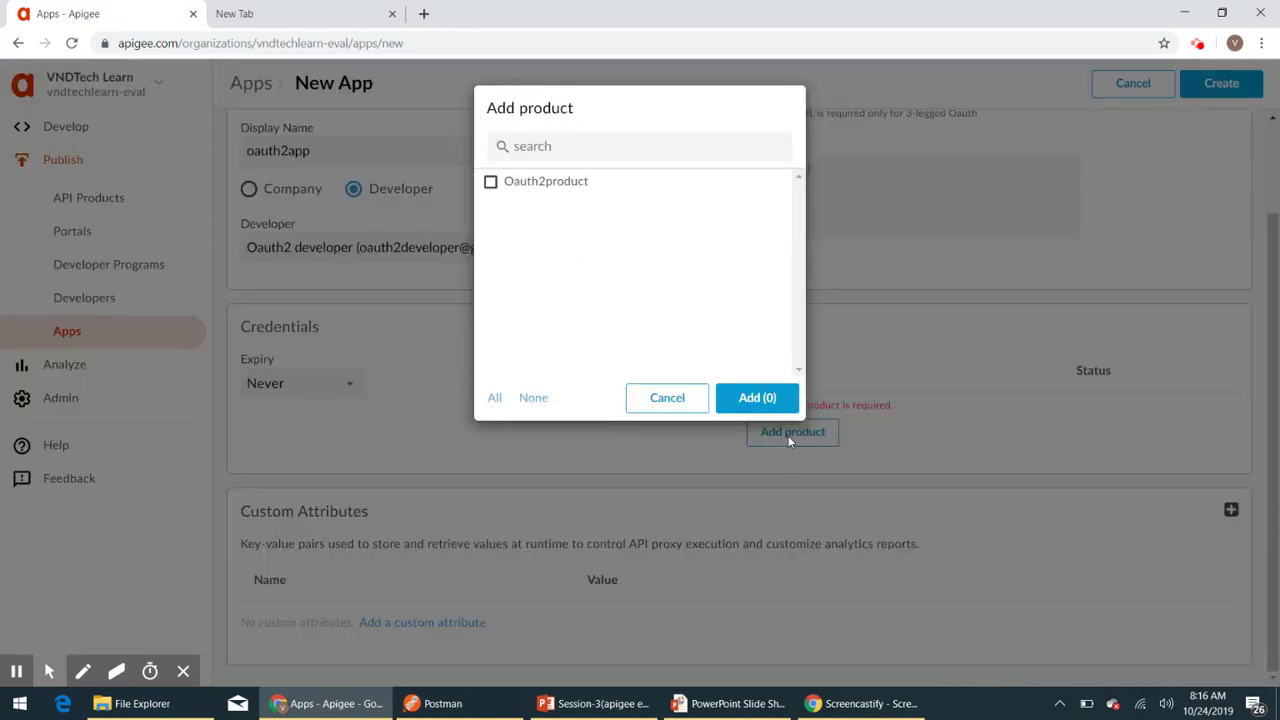
{"action": "left_click", "coordinate": [490, 182]}
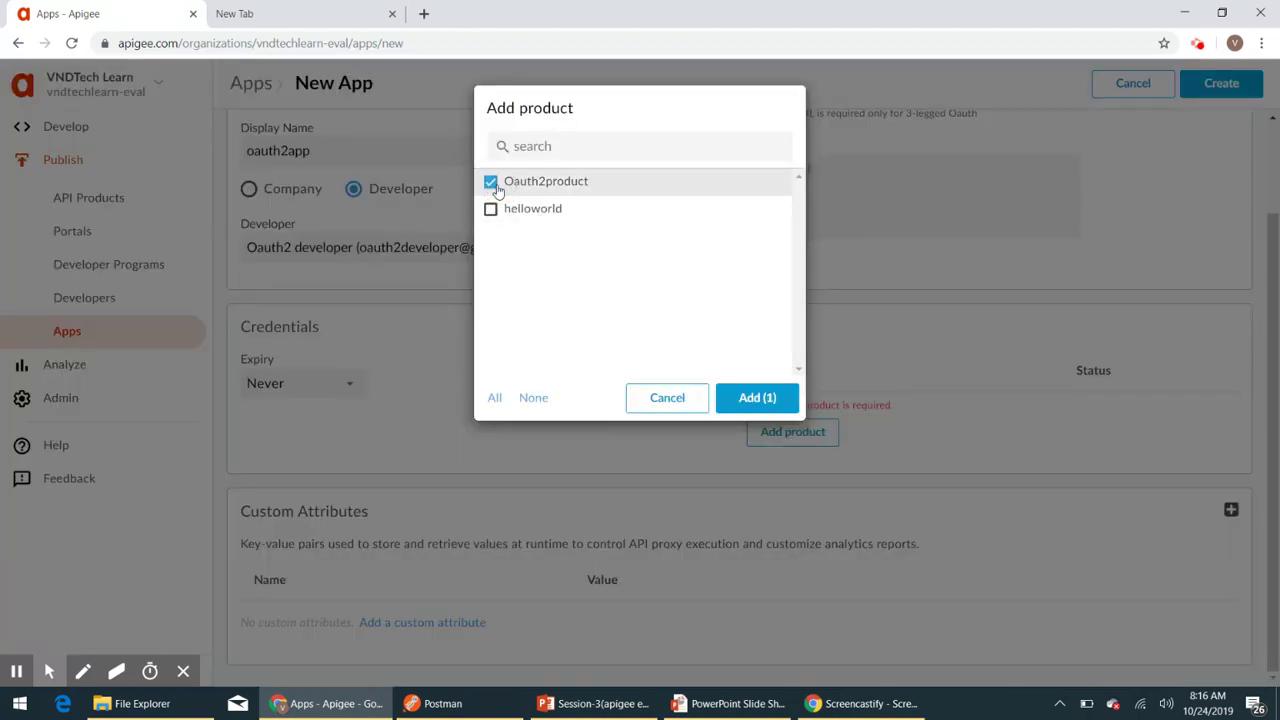
{"action": "left_click", "coordinate": [749, 394]}
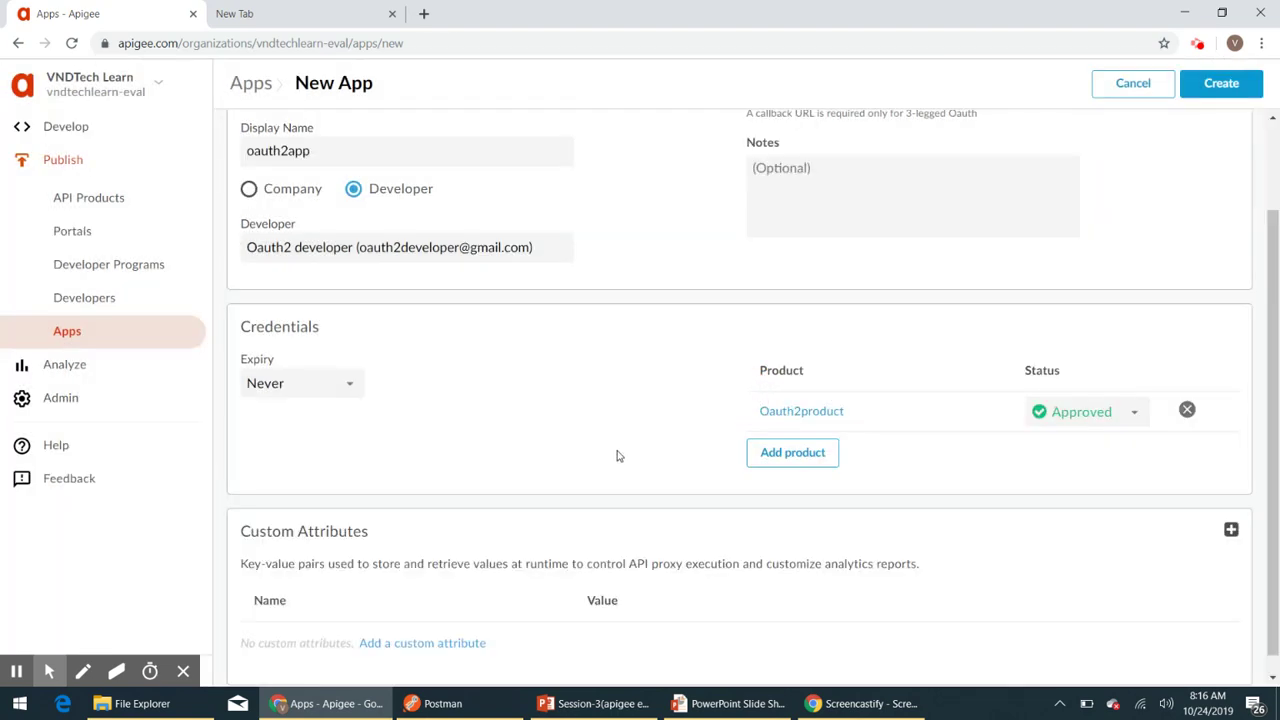
{"action": "scroll", "coordinate": [619, 450], "scroll_direction": "up", "scroll_amount": 2}
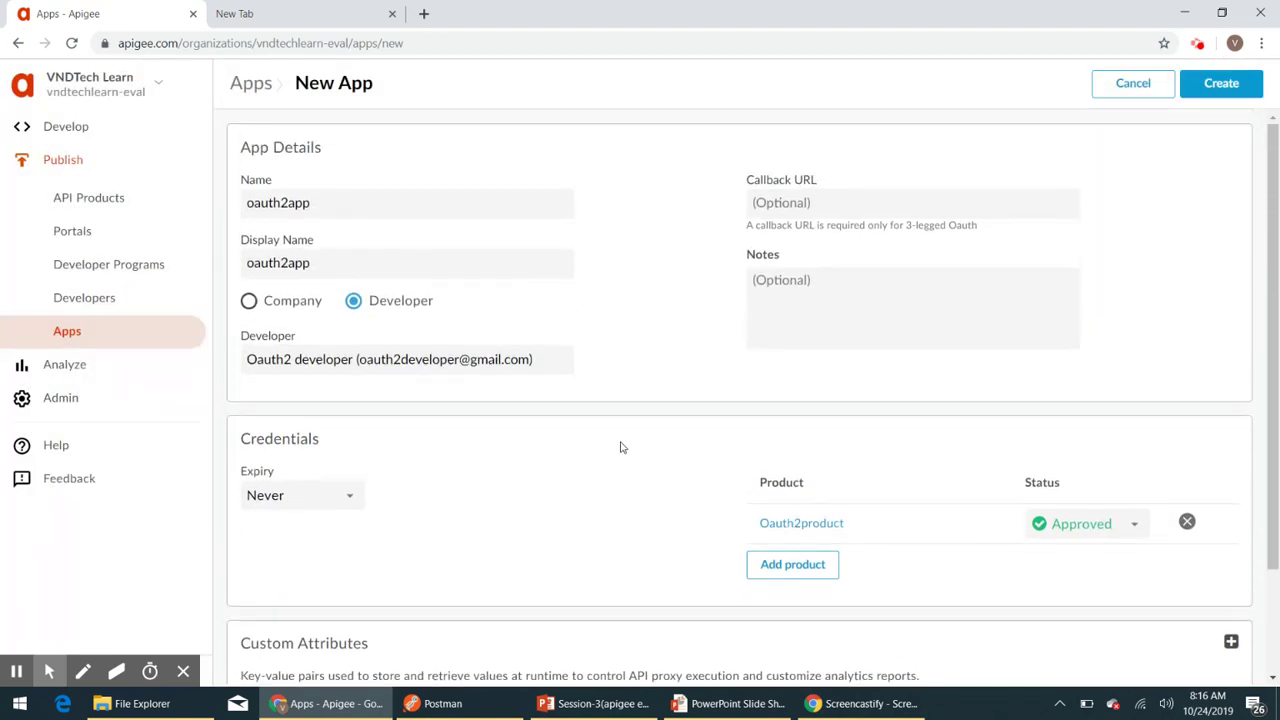
{"action": "left_click", "coordinate": [1216, 86]}
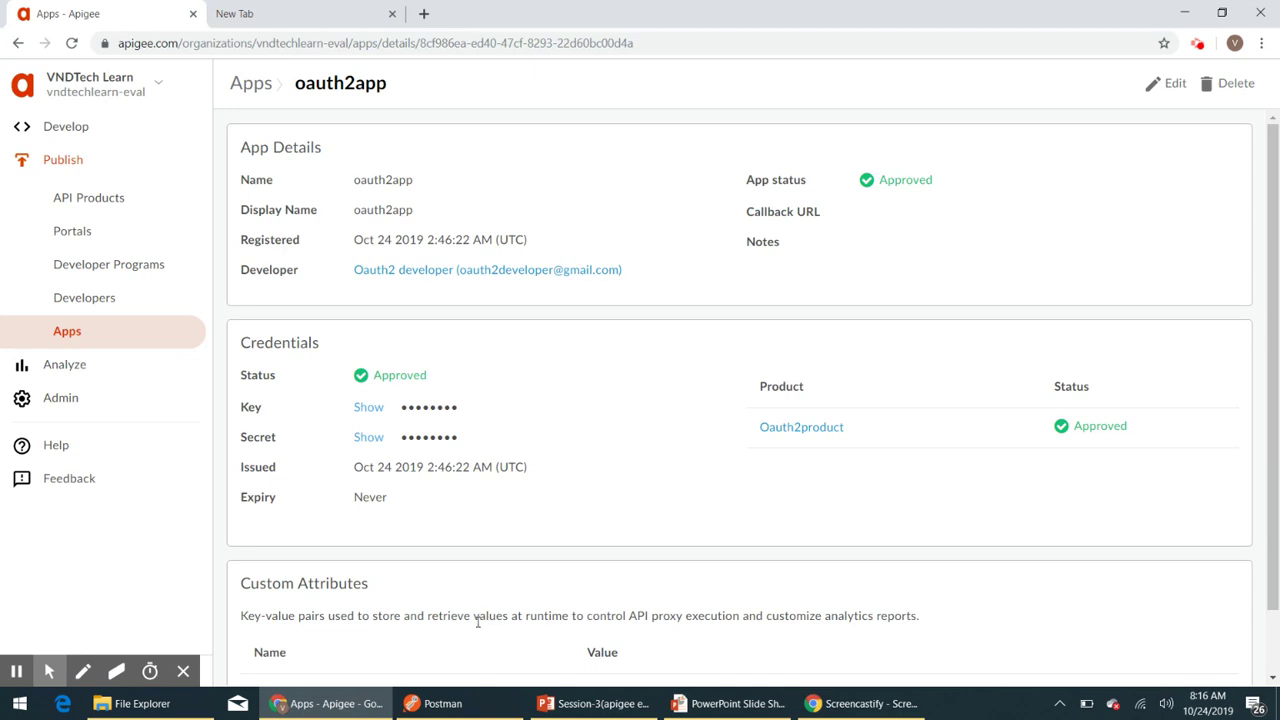
- In Postman, make the URL end access_token?grant_type=client_credentials and open the Body settings
{"action": "left_click", "coordinate": [447, 705]}
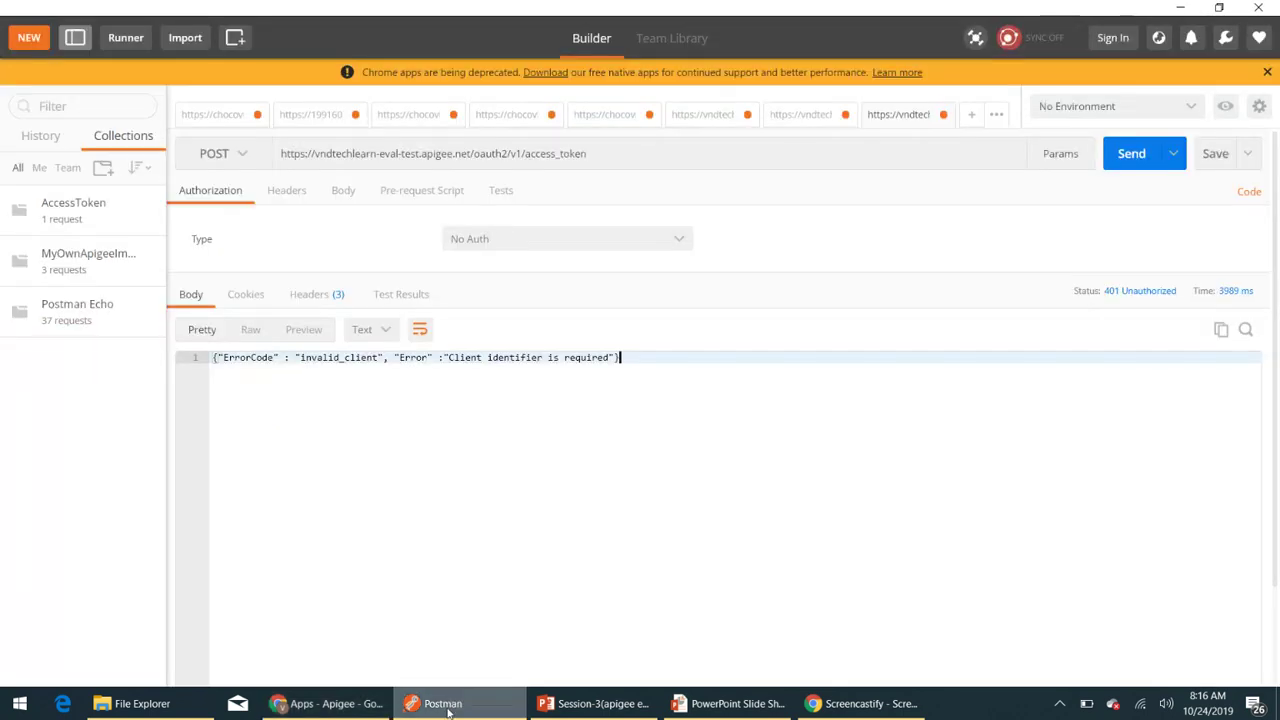
{"action": "left_click", "coordinate": [617, 155]}
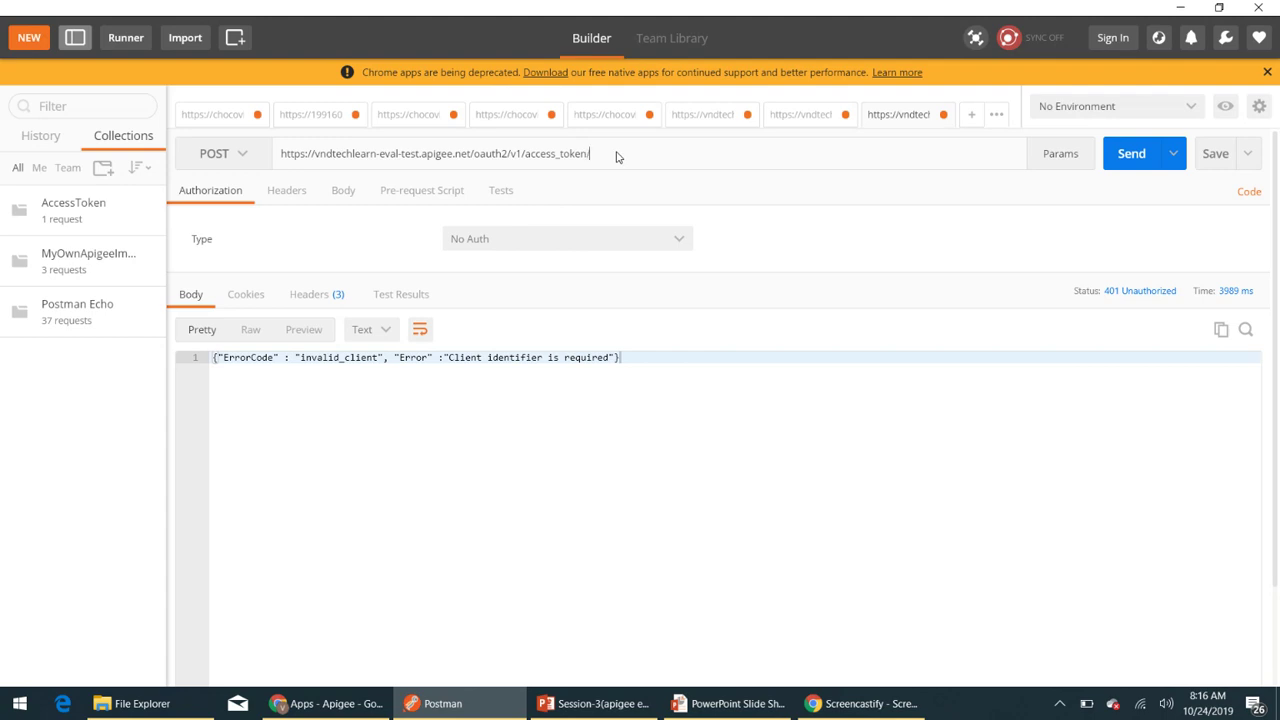
{"action": "key", "text": "BackSpace"}
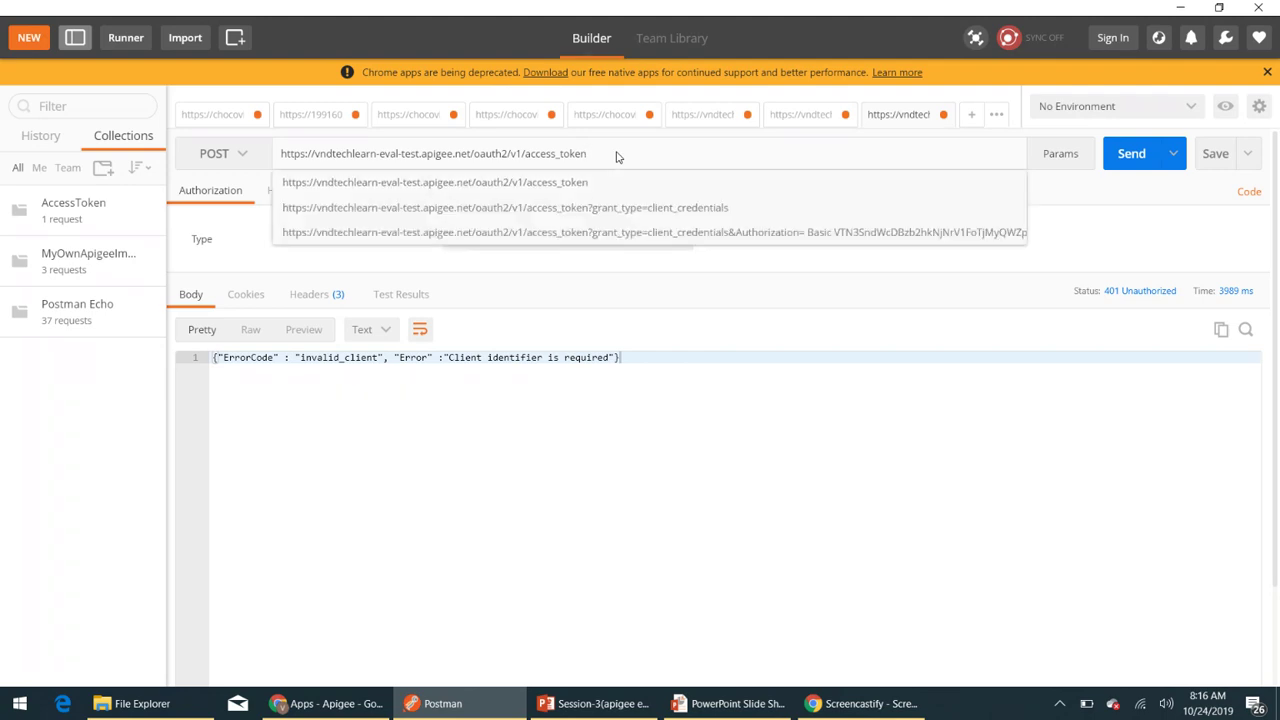
{"action": "type", "text": "?"}
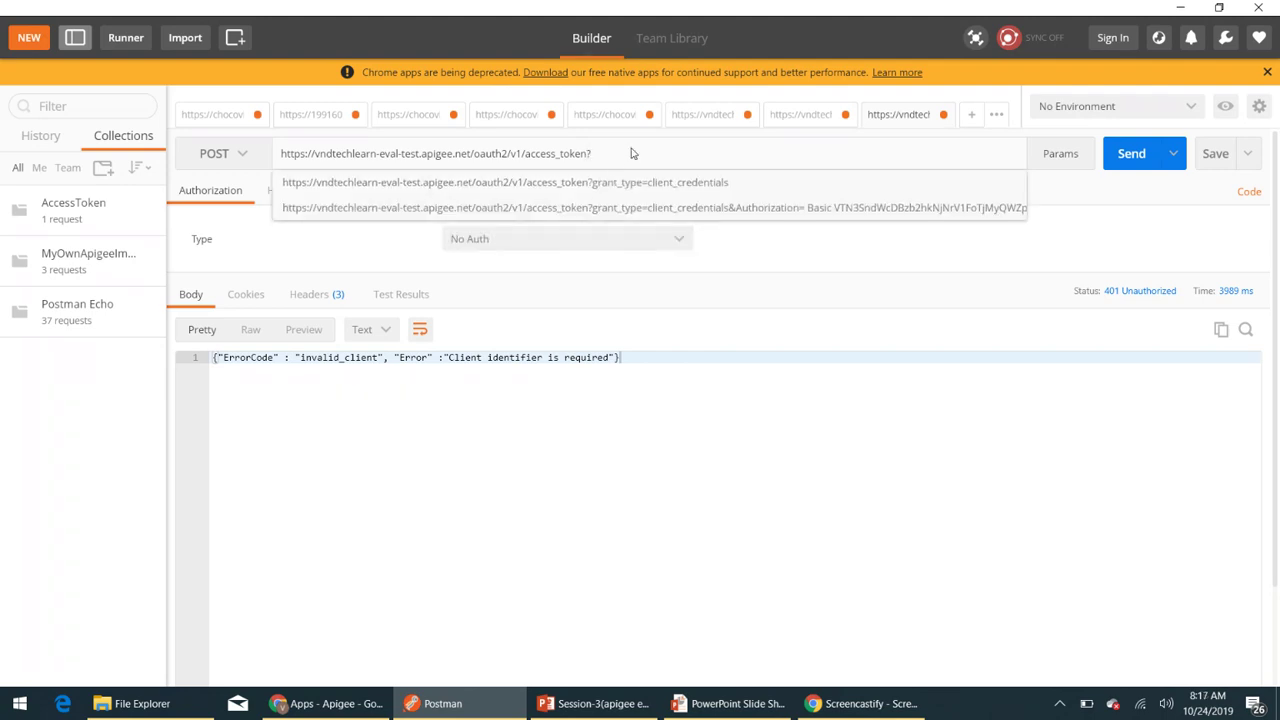
{"action": "left_click", "coordinate": [674, 186]}
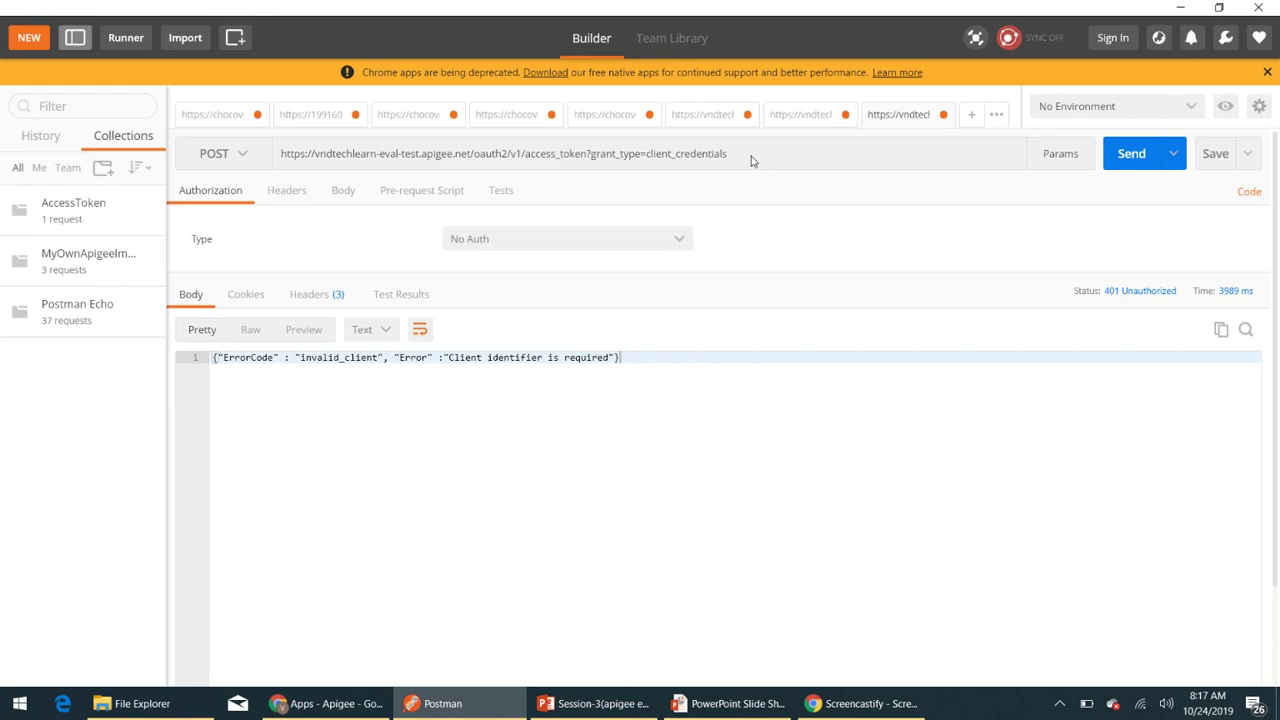
{"action": "left_click", "coordinate": [343, 190]}
- Set the body to x-www-form-urlencoded with client_id holding oauth2app's consumer key from Apigee
{"action": "left_click", "coordinate": [266, 220]}
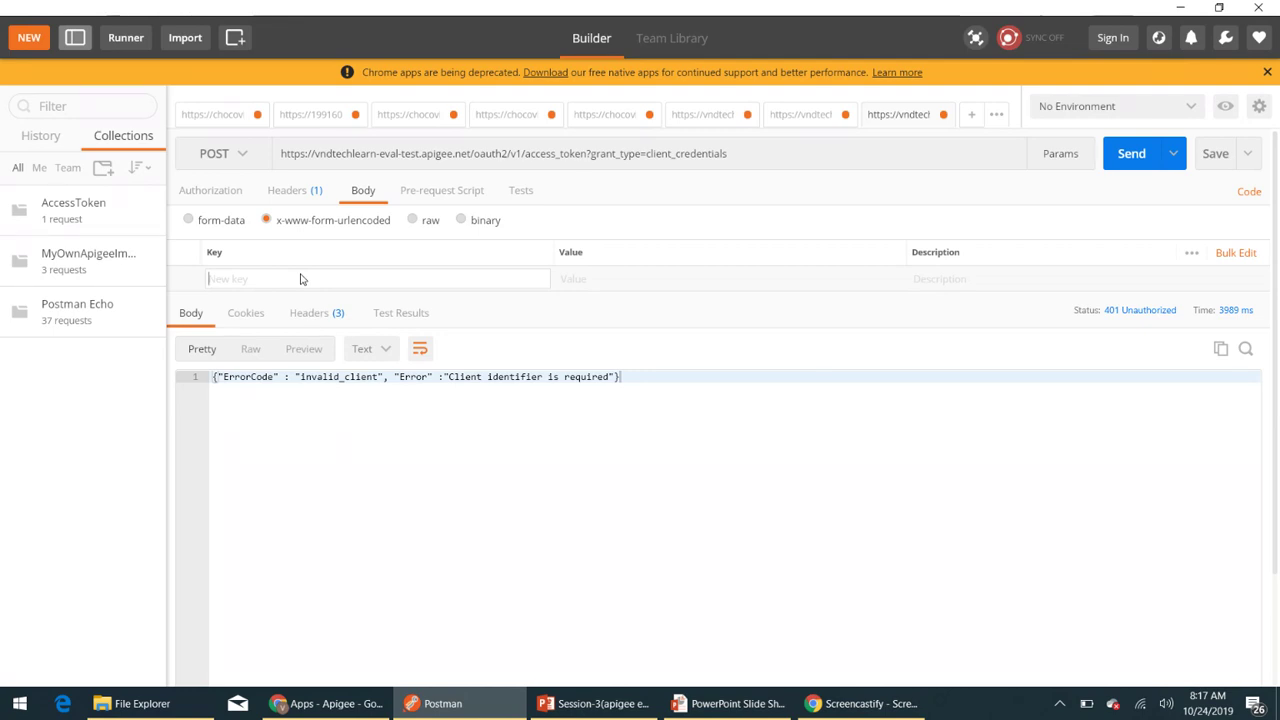
{"action": "type", "text": "c"}
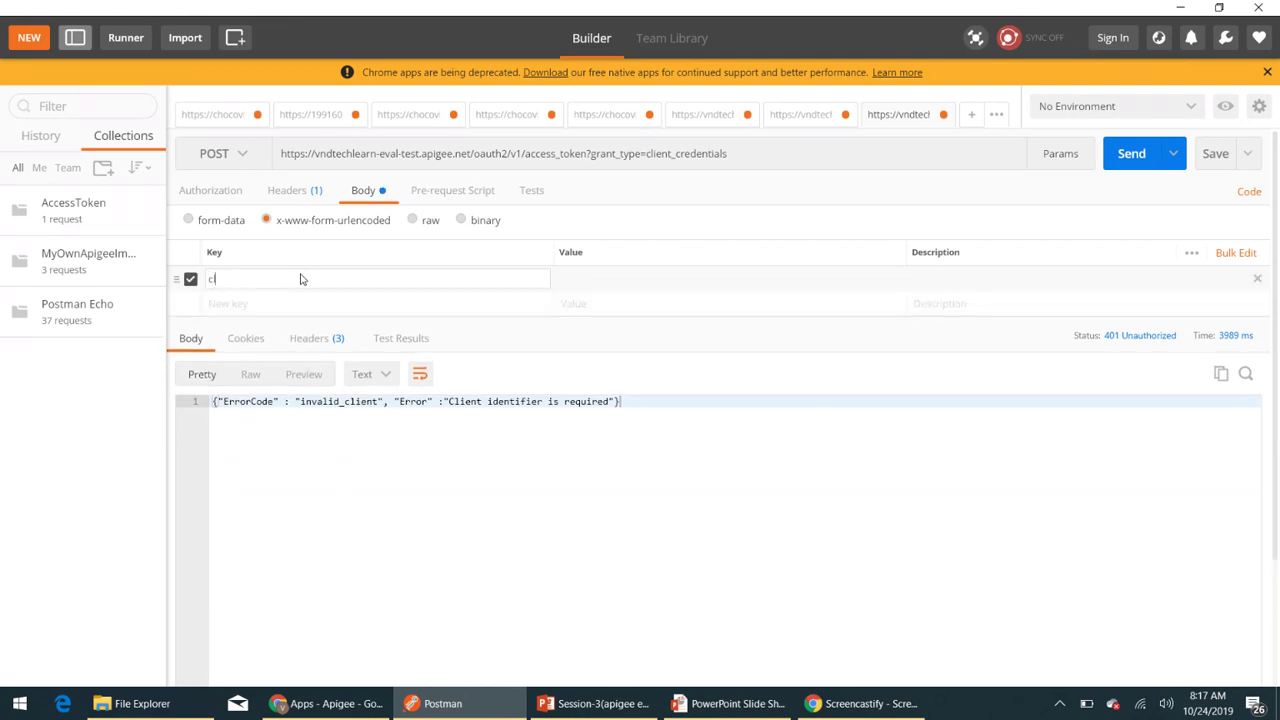
{"action": "type", "text": "lient_id"}
{"action": "key", "text": "alt+Tab"}
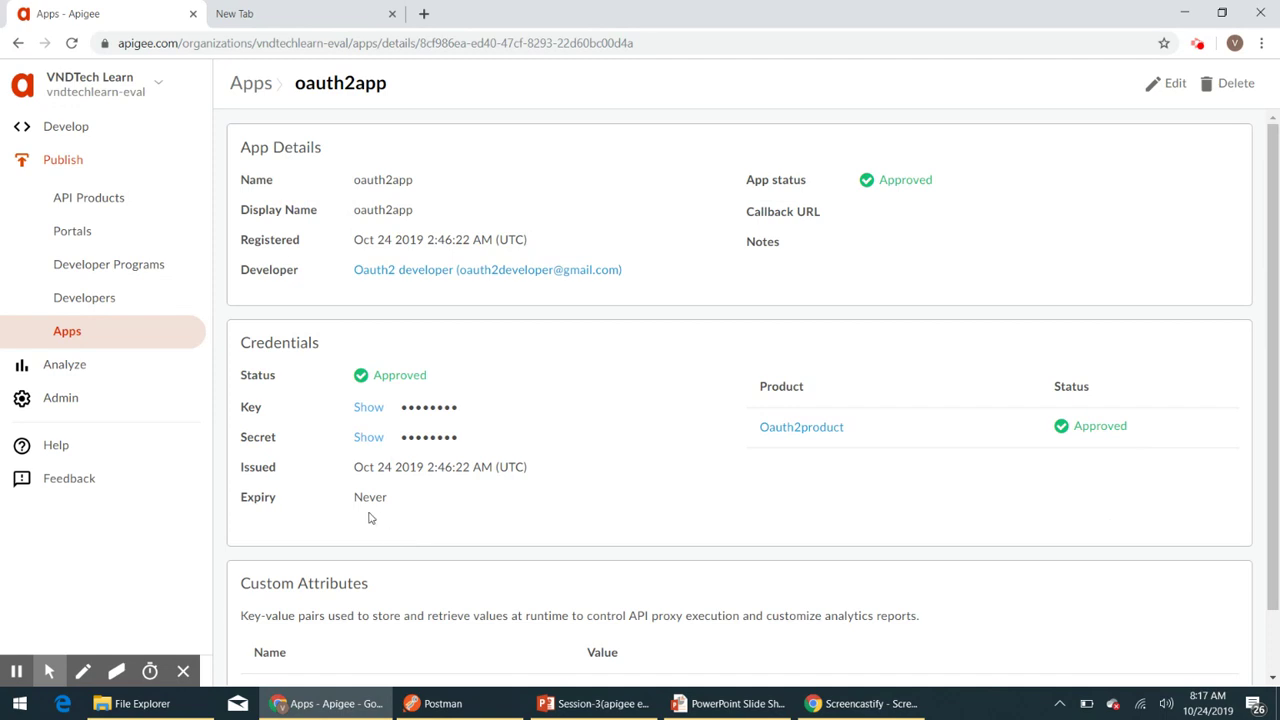
{"action": "left_click", "coordinate": [367, 407]}
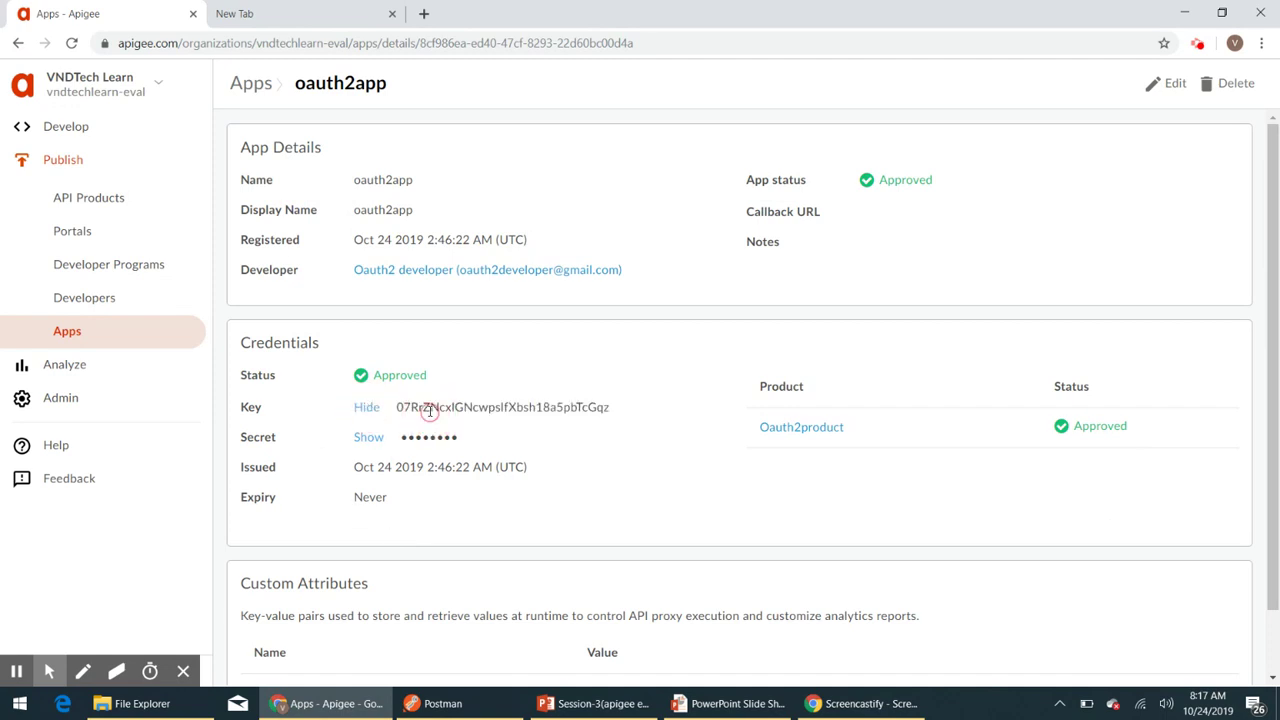
{"action": "double_click", "coordinate": [430, 409]}
{"action": "key", "text": "ctrl+c"}
{"action": "left_click", "coordinate": [367, 407]}
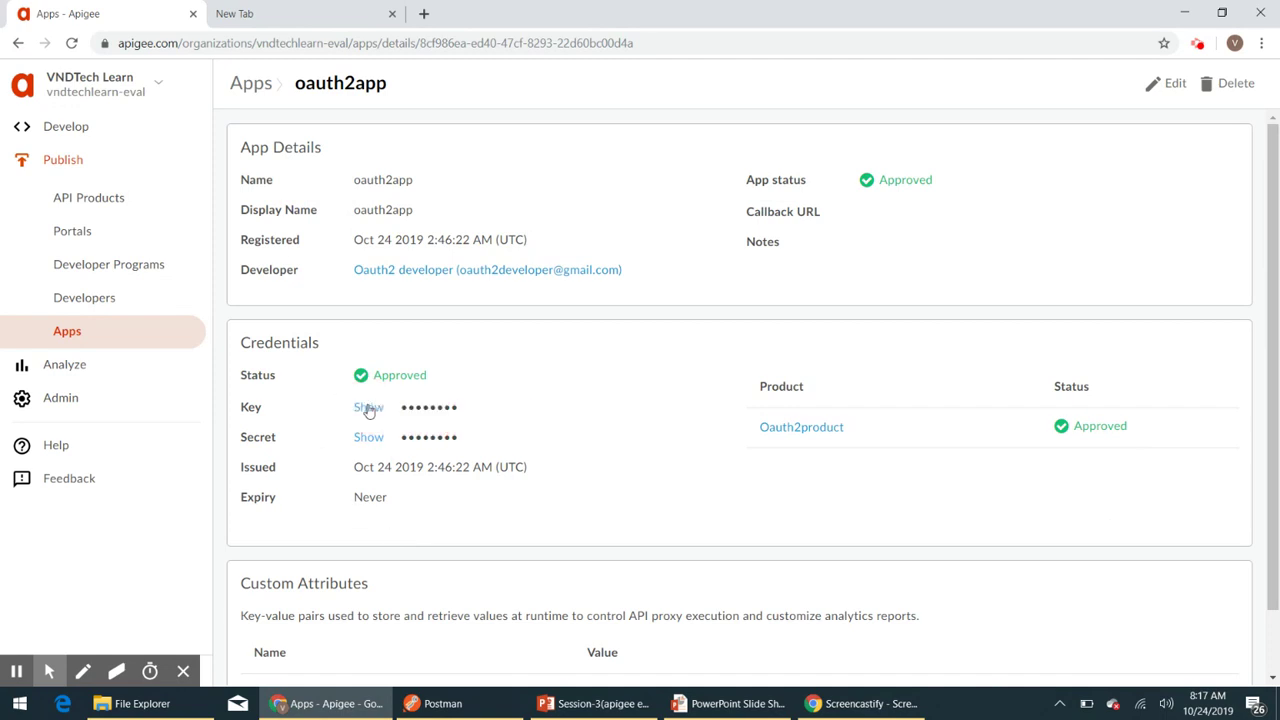
{"action": "key", "text": "alt+Tab"}
{"action": "key", "text": "ctrl+v"}
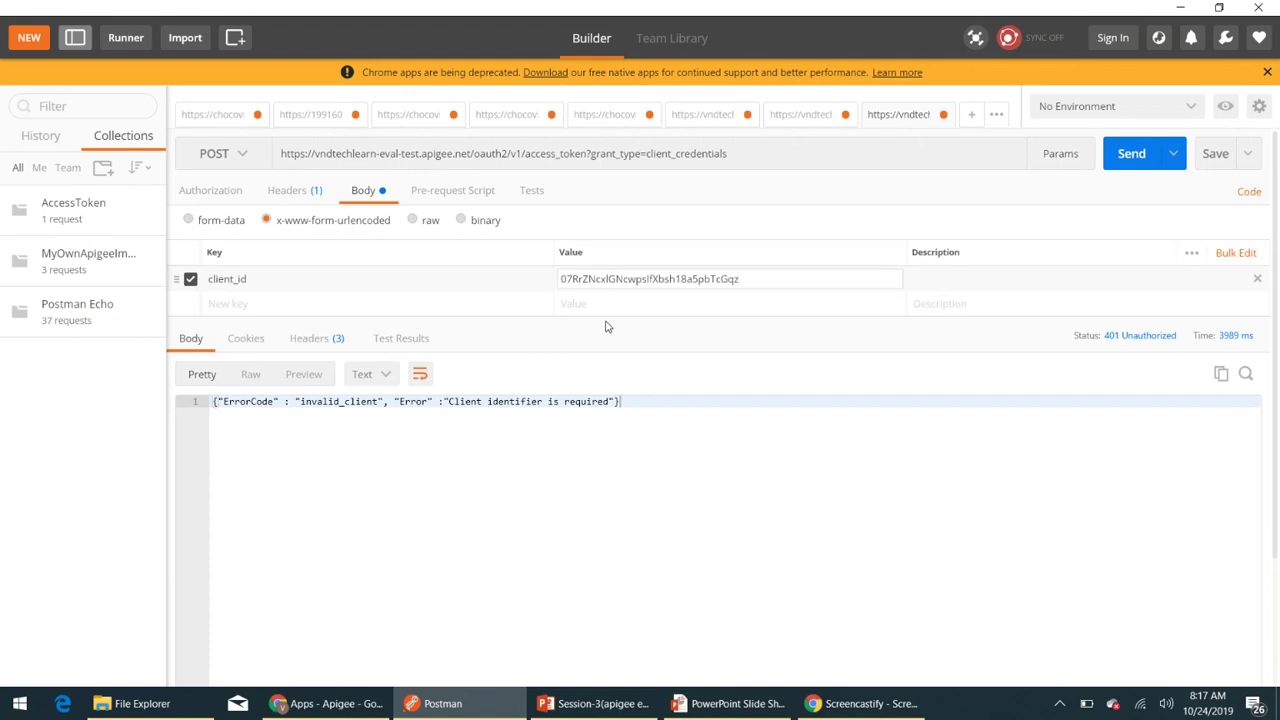
{"action": "left_click", "coordinate": [260, 306]}
- Add a client_secret body field with the app's consumer secret and send the token request
{"action": "type", "text": "c"}
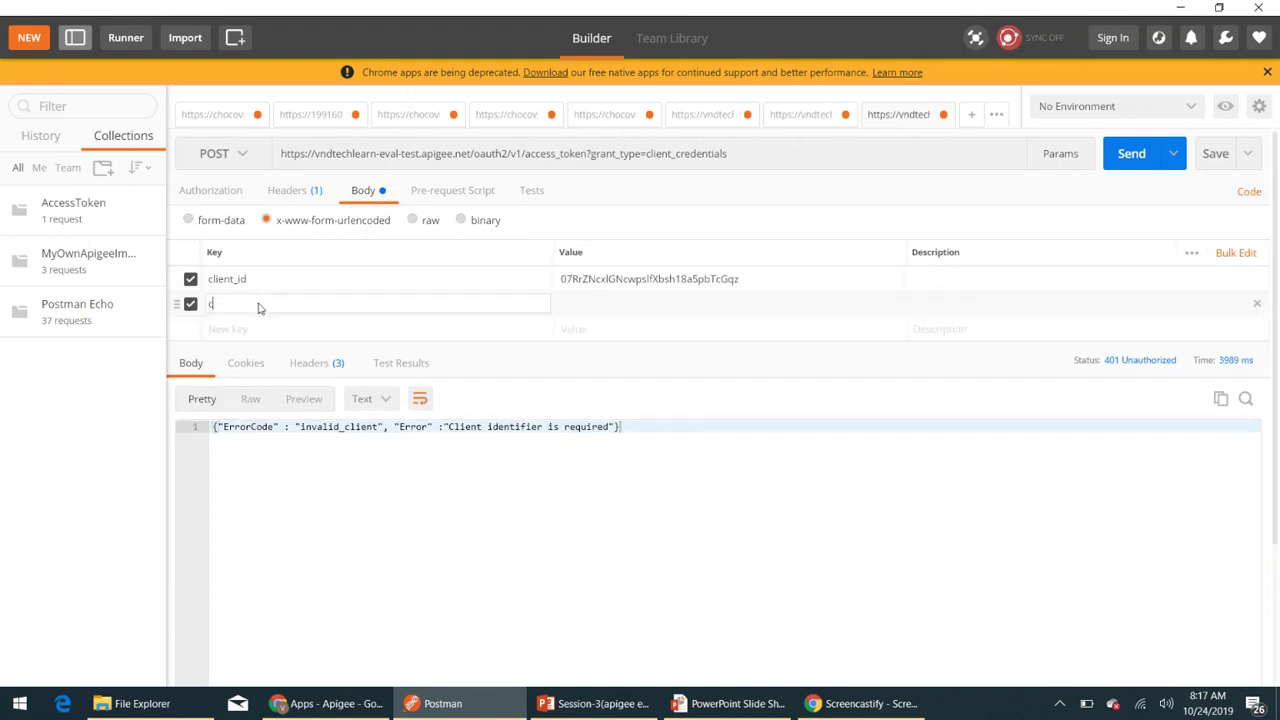
{"action": "type", "text": "lient_secret"}
{"action": "key", "text": "alt+Tab"}
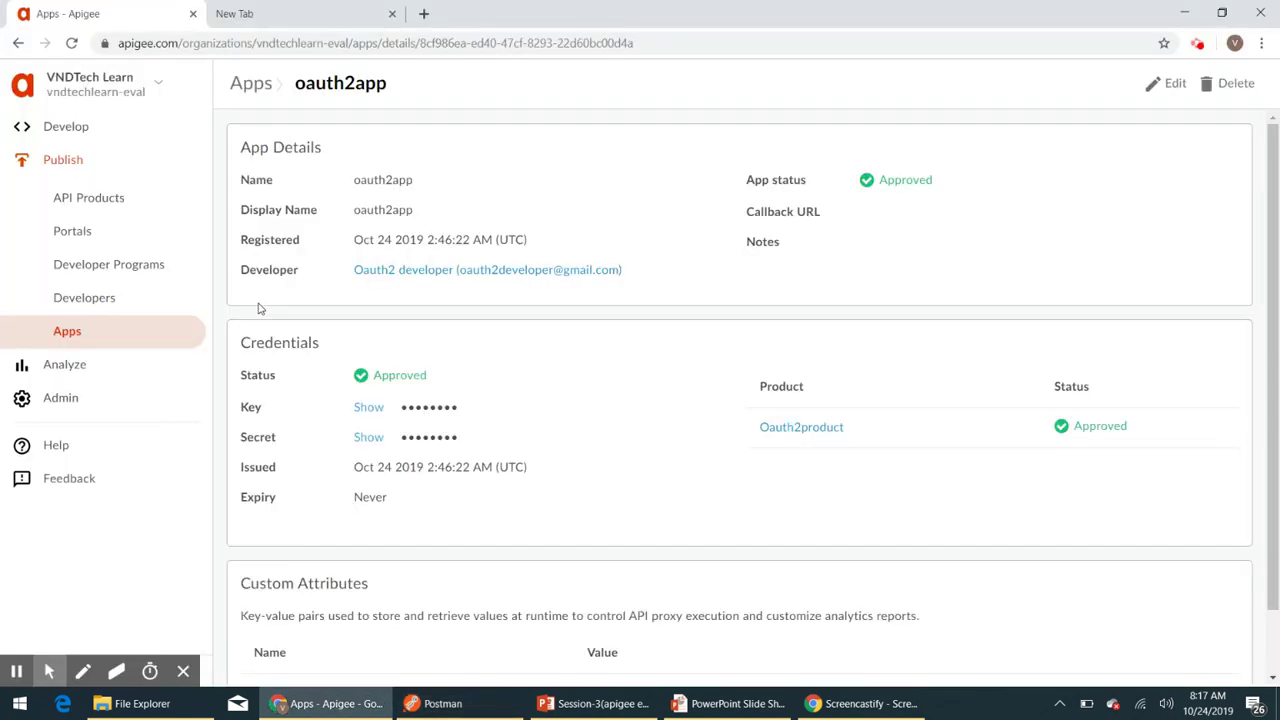
{"action": "left_click", "coordinate": [366, 437]}
{"action": "left_click", "coordinate": [433, 442]}
{"action": "double_click", "coordinate": [433, 442]}
{"action": "key", "text": "ctrl+c"}
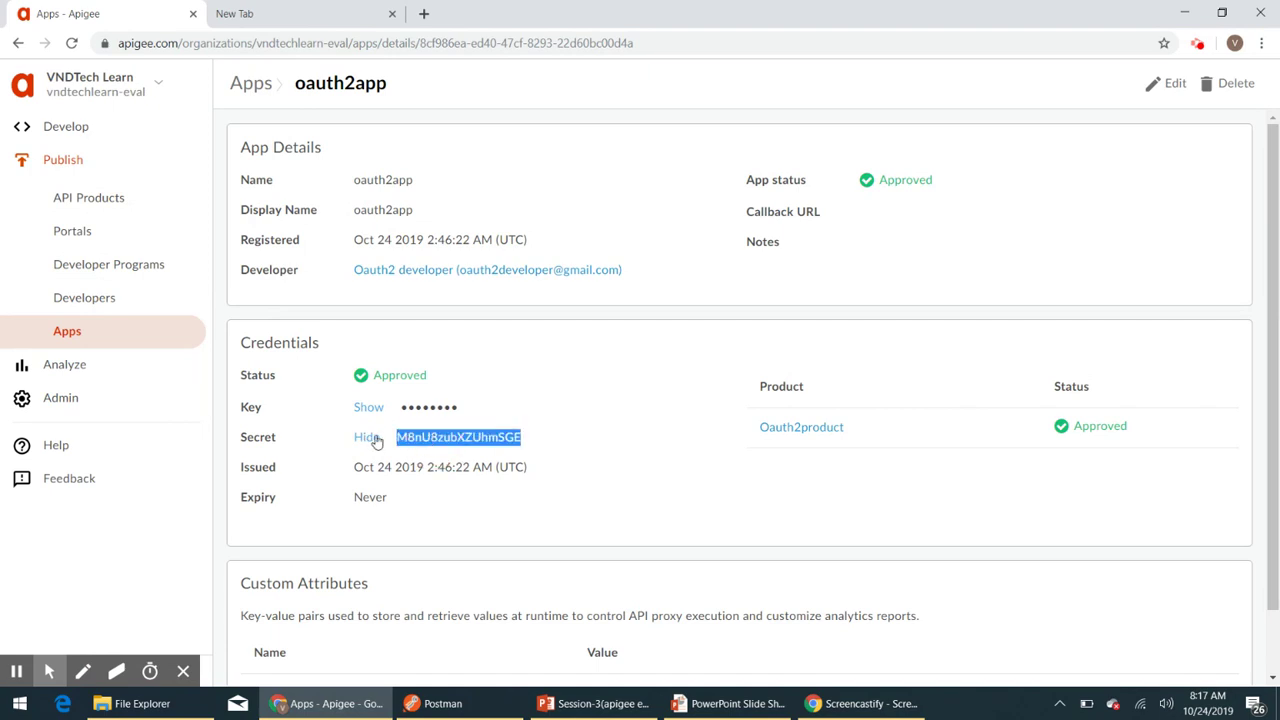
{"action": "left_click", "coordinate": [367, 437]}
{"action": "key", "text": "alt+Tab"}
{"action": "key", "text": "ctrl+v"}
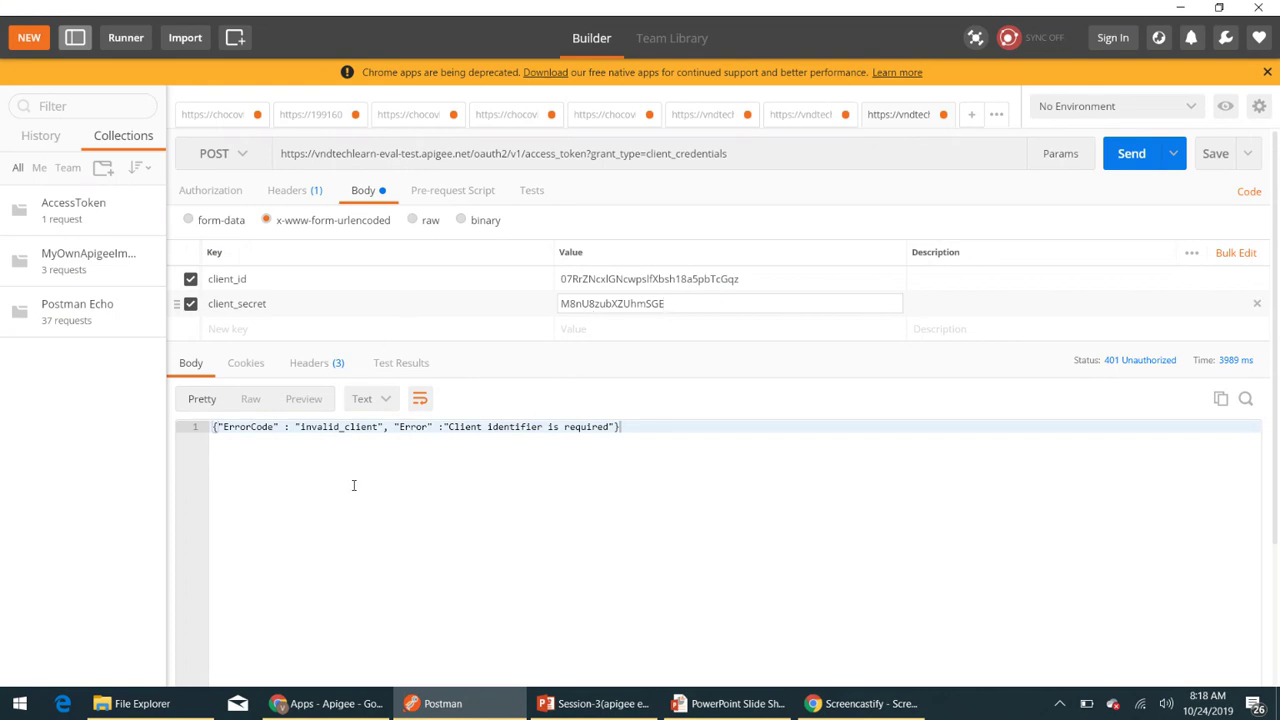
{"action": "scroll", "coordinate": [354, 486], "scroll_direction": "down", "scroll_amount": 2}
{"action": "scroll", "coordinate": [453, 458], "scroll_direction": "up", "scroll_amount": 2}
{"action": "left_click", "coordinate": [1124, 157]}
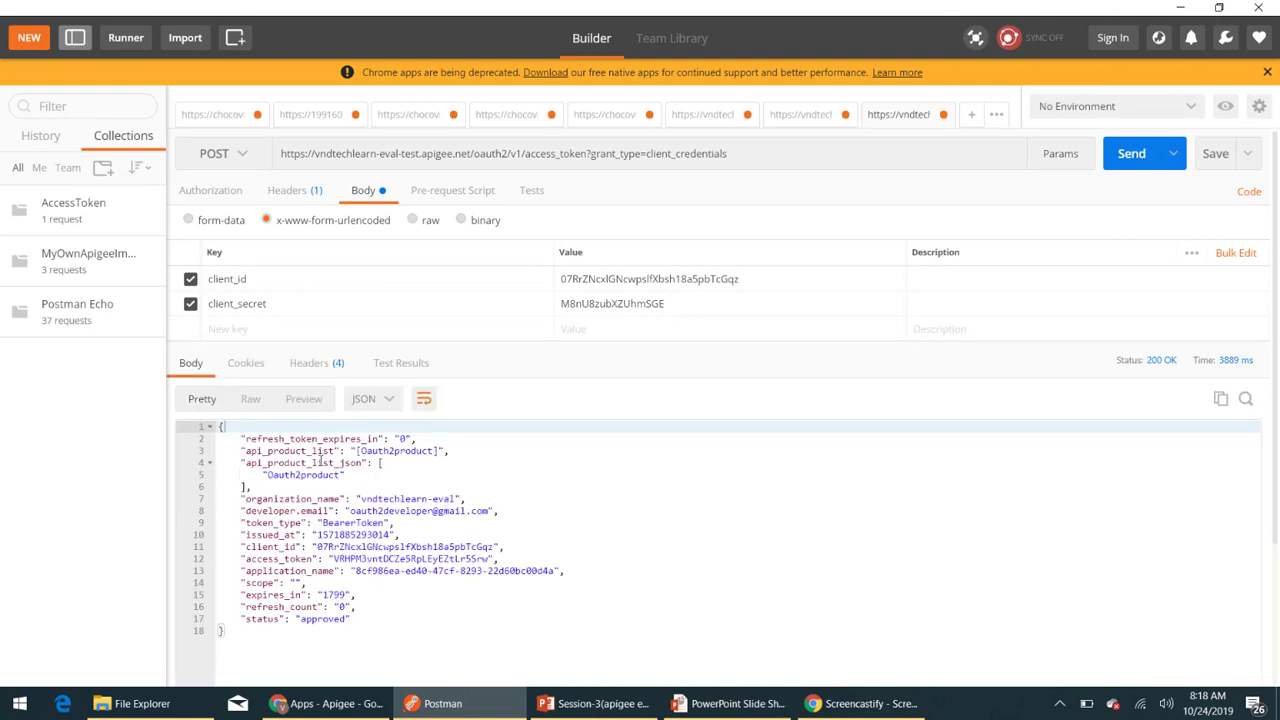
- Review the 200 OK JSON response: access_token, application_name, token_type and api_product_list_json
{"action": "scroll", "coordinate": [316, 507], "scroll_direction": "down", "scroll_amount": 3}
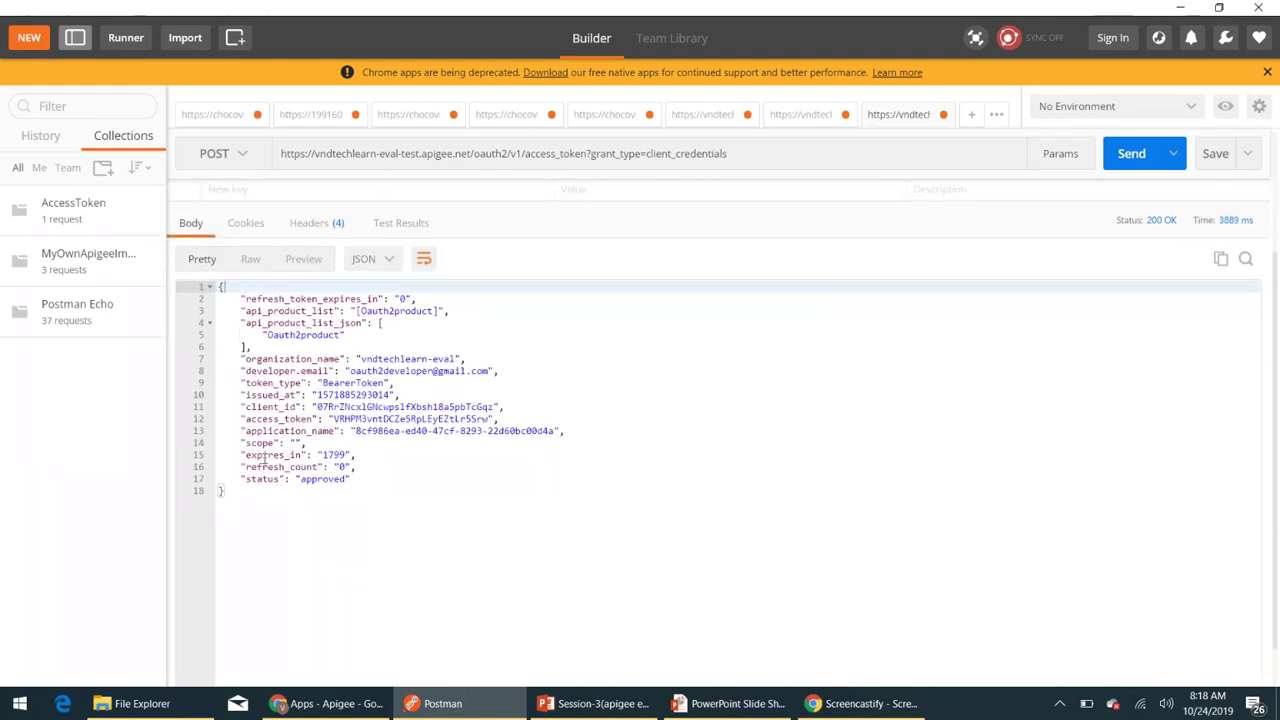
{"action": "left_click", "coordinate": [266, 418]}
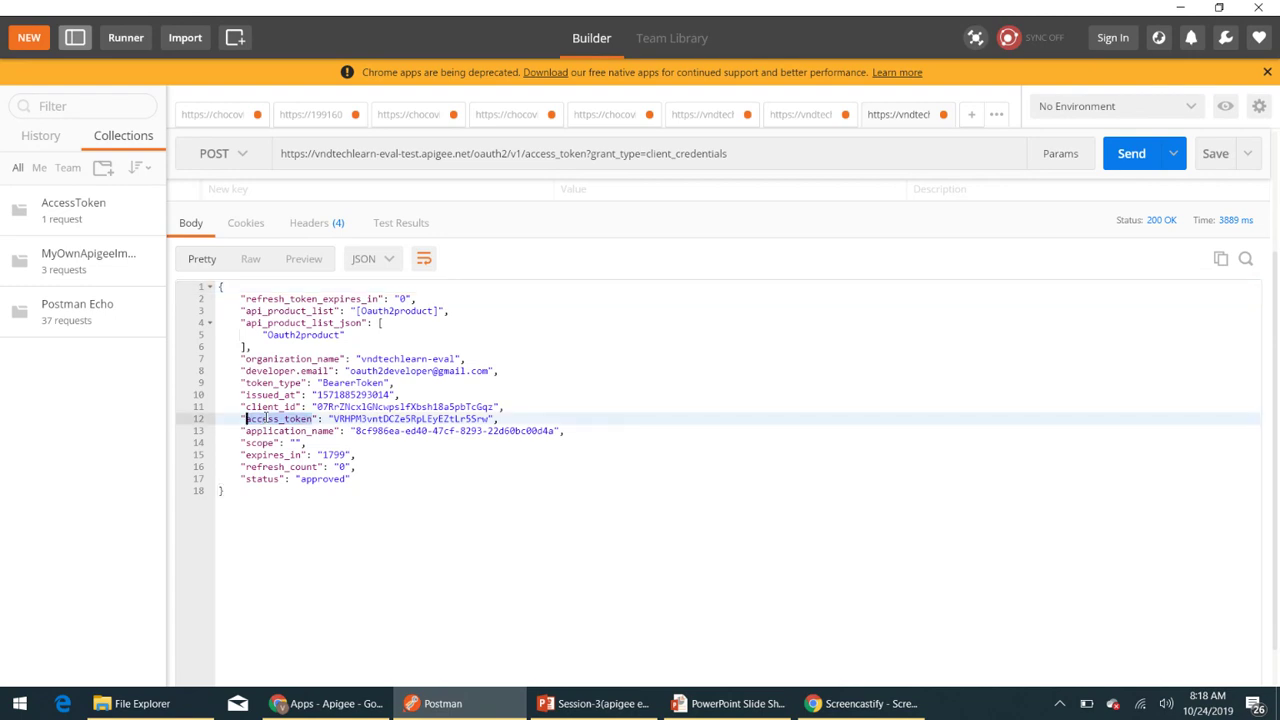
{"action": "left_click", "coordinate": [302, 430]}
{"action": "double_click", "coordinate": [302, 430]}
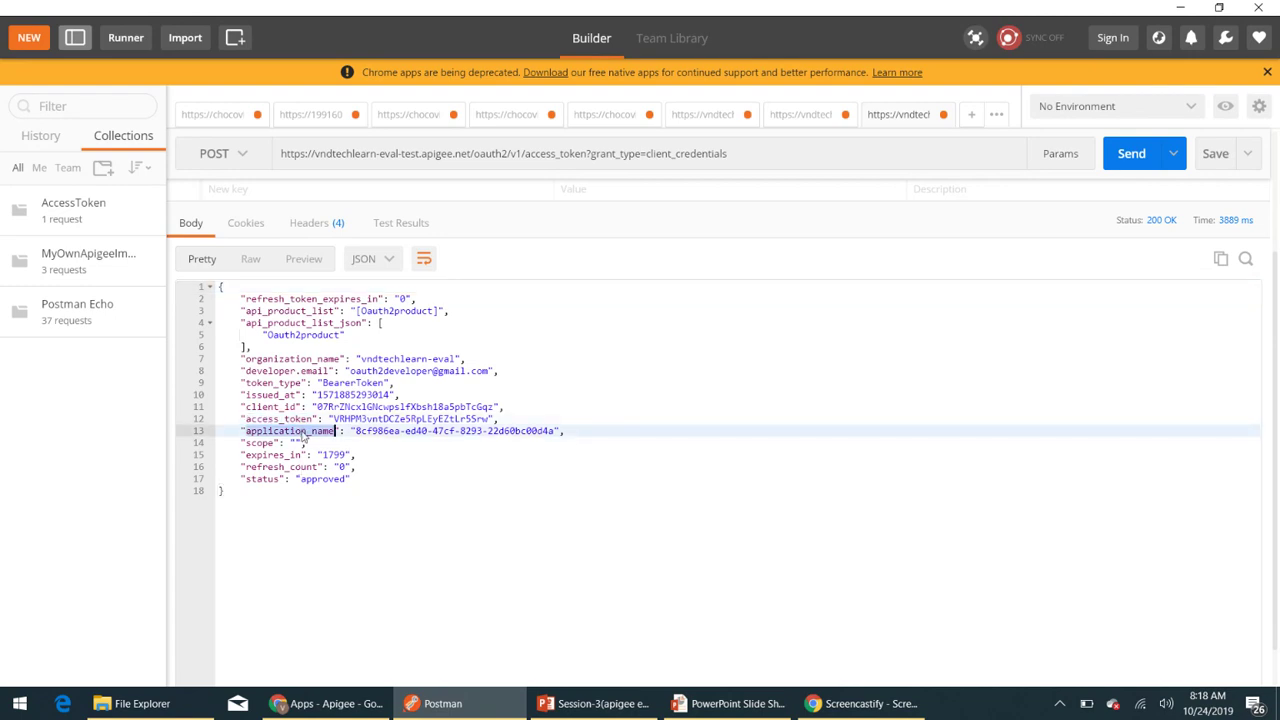
{"action": "double_click", "coordinate": [276, 384]}
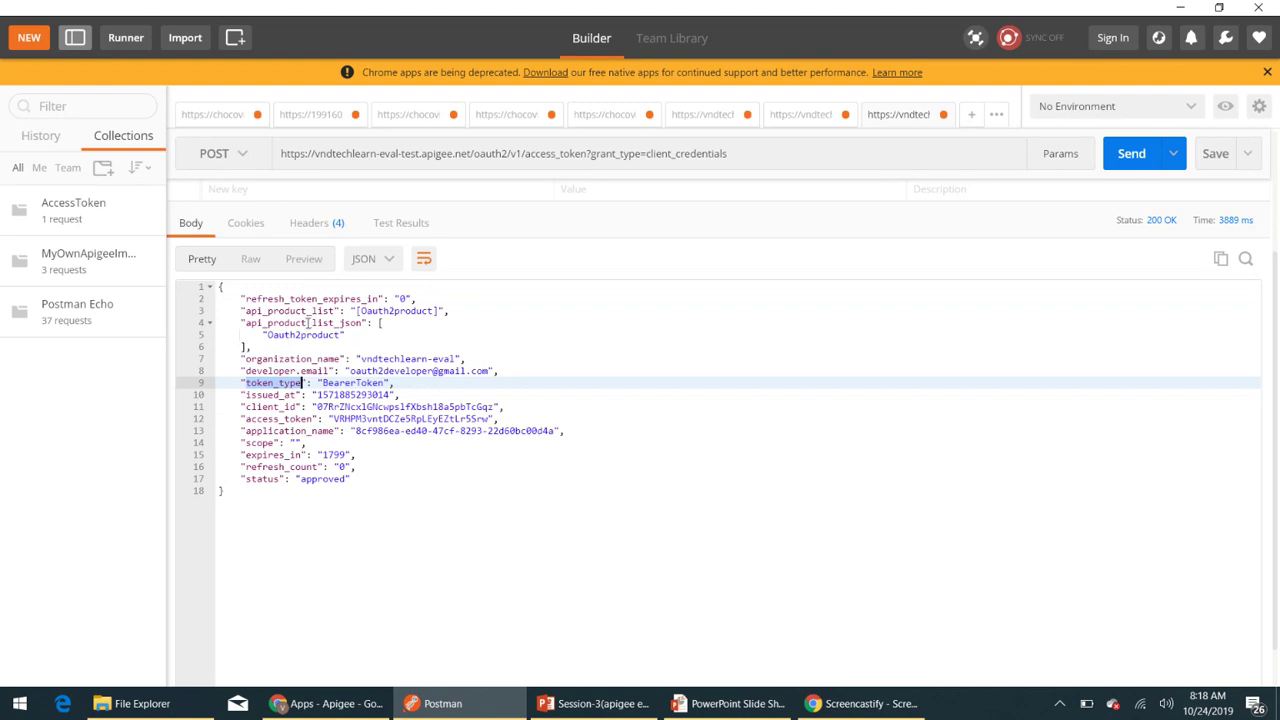
{"action": "left_click", "coordinate": [307, 322]}
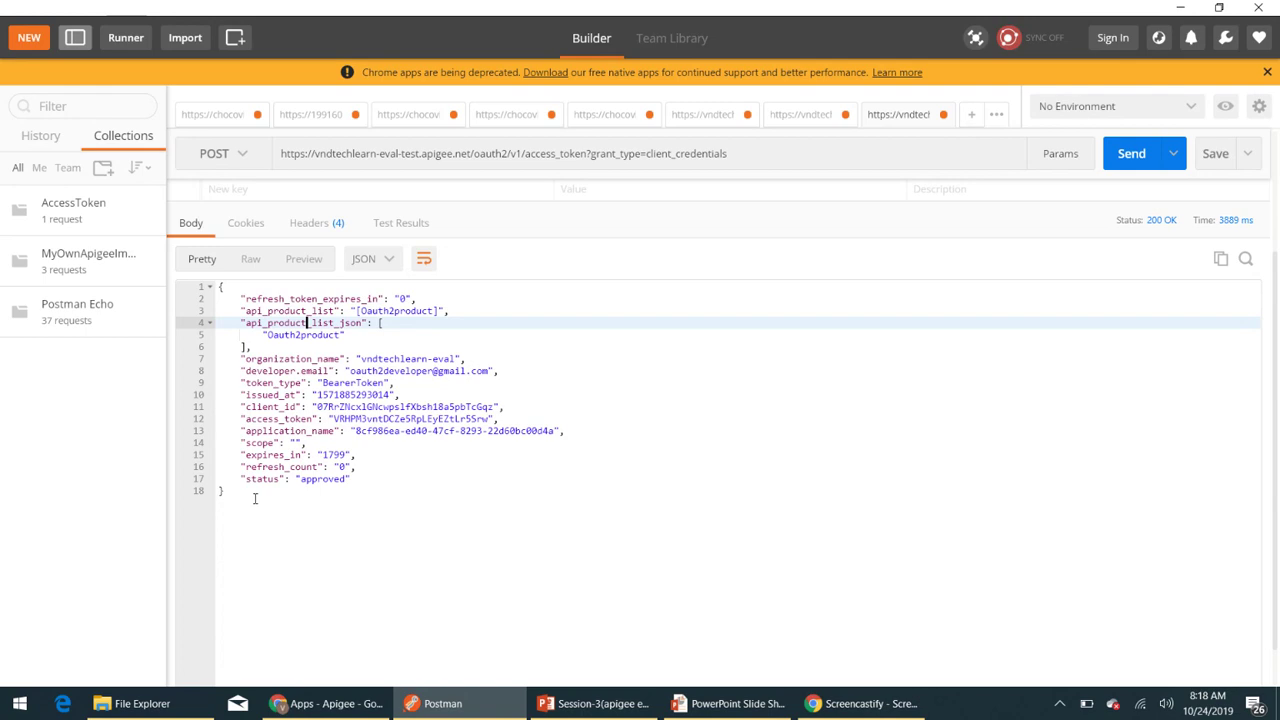
{"action": "left_click_drag", "start_coordinate": [252, 497], "coordinate": [220, 287]}
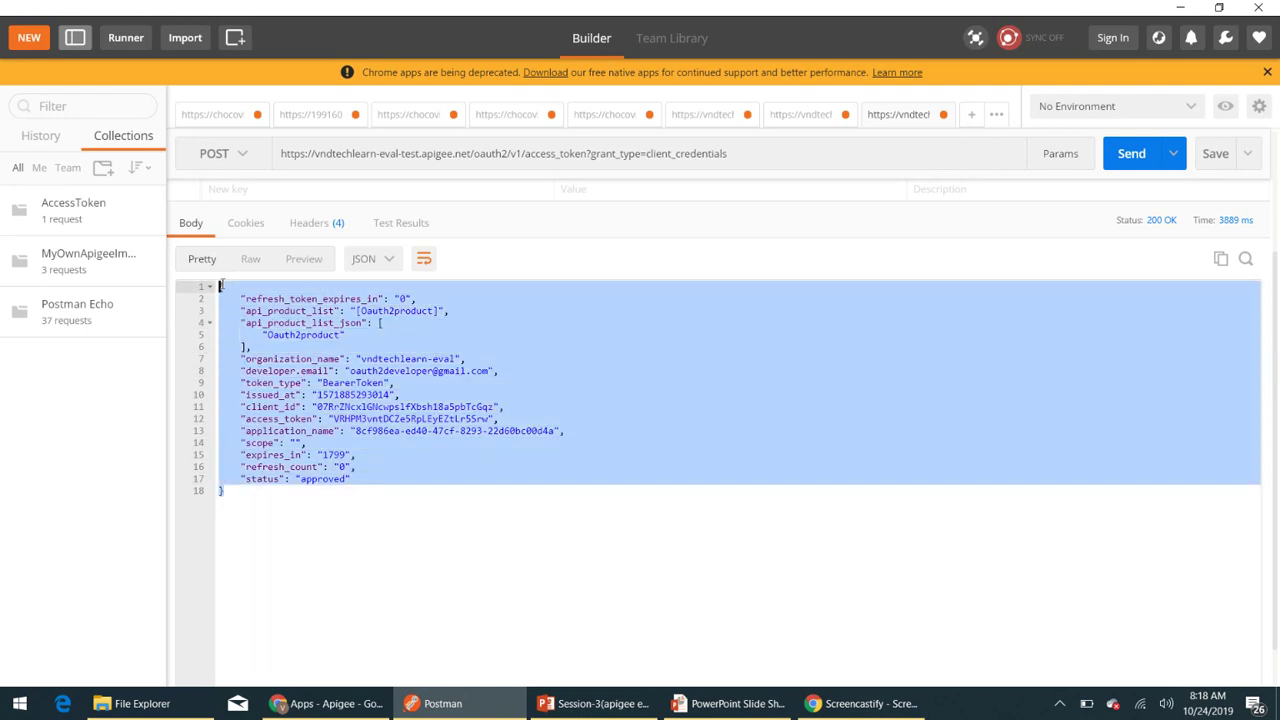
{"action": "left_click", "coordinate": [385, 500]}
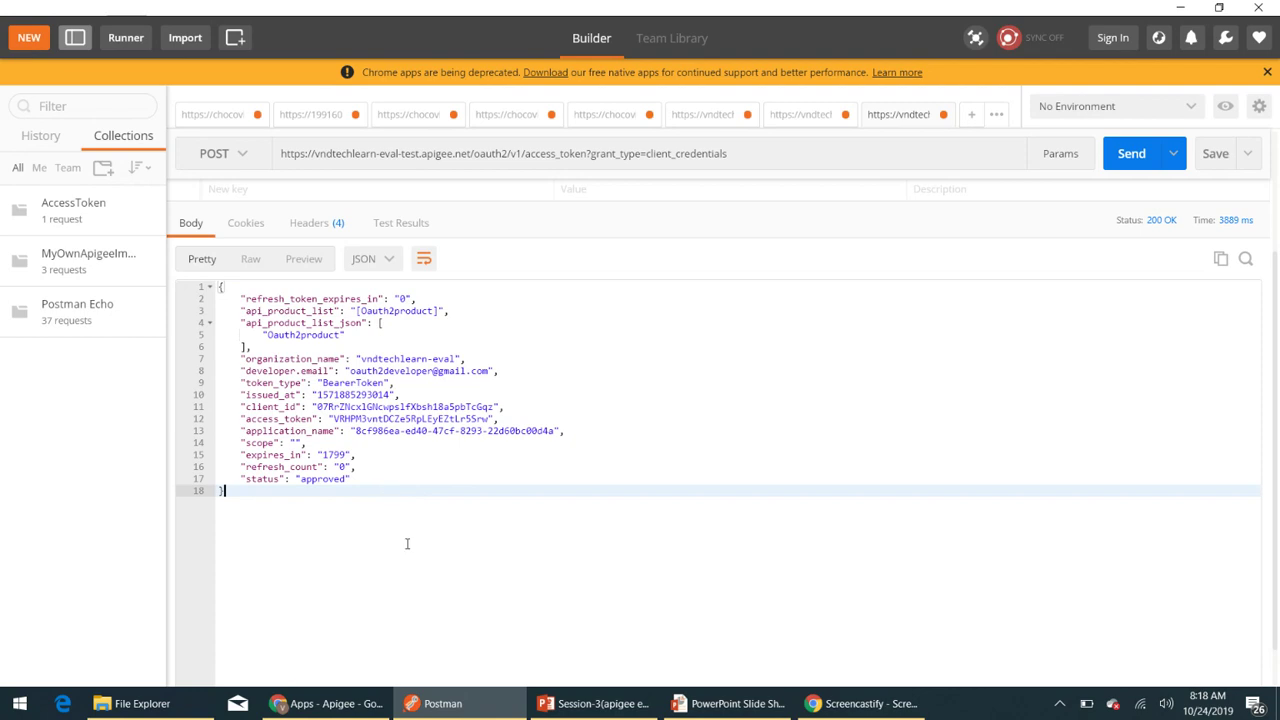
{"action": "scroll", "coordinate": [406, 540], "scroll_direction": "up", "scroll_amount": 3}
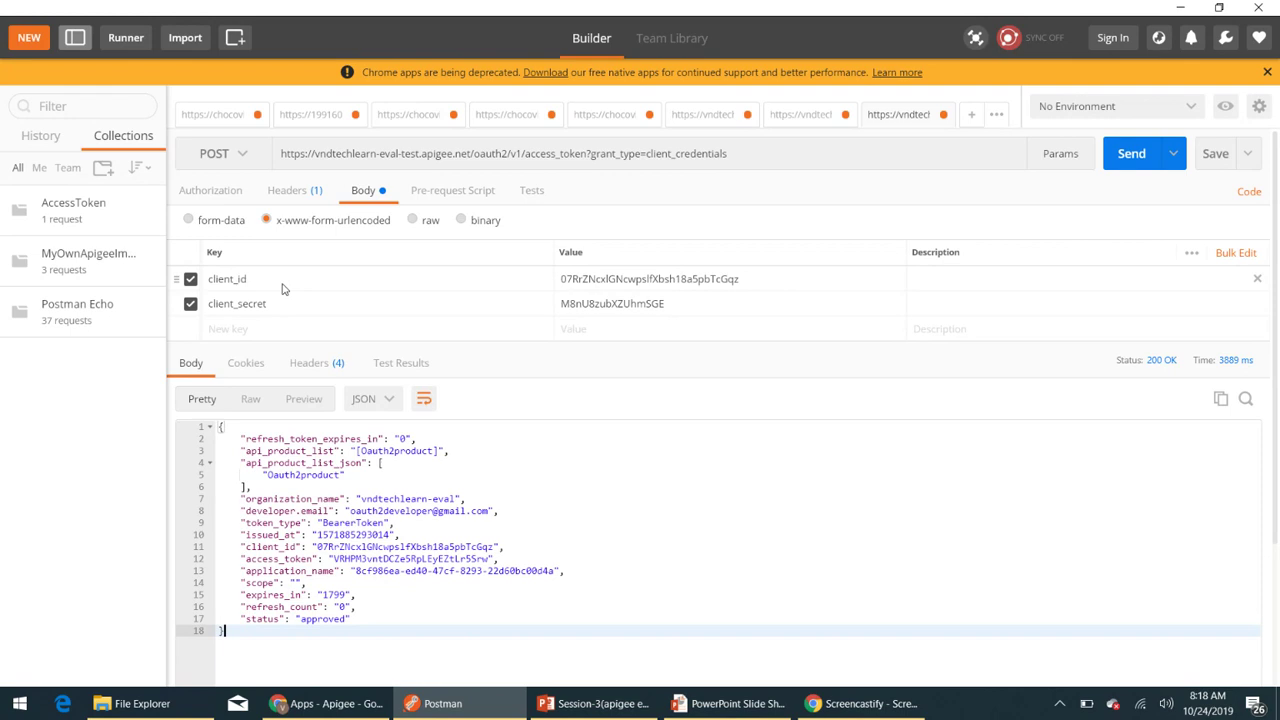
- Search Google for a base64 encoder and open base64encode.org in a new Chrome tab
{"action": "left_click", "coordinate": [325, 703]}
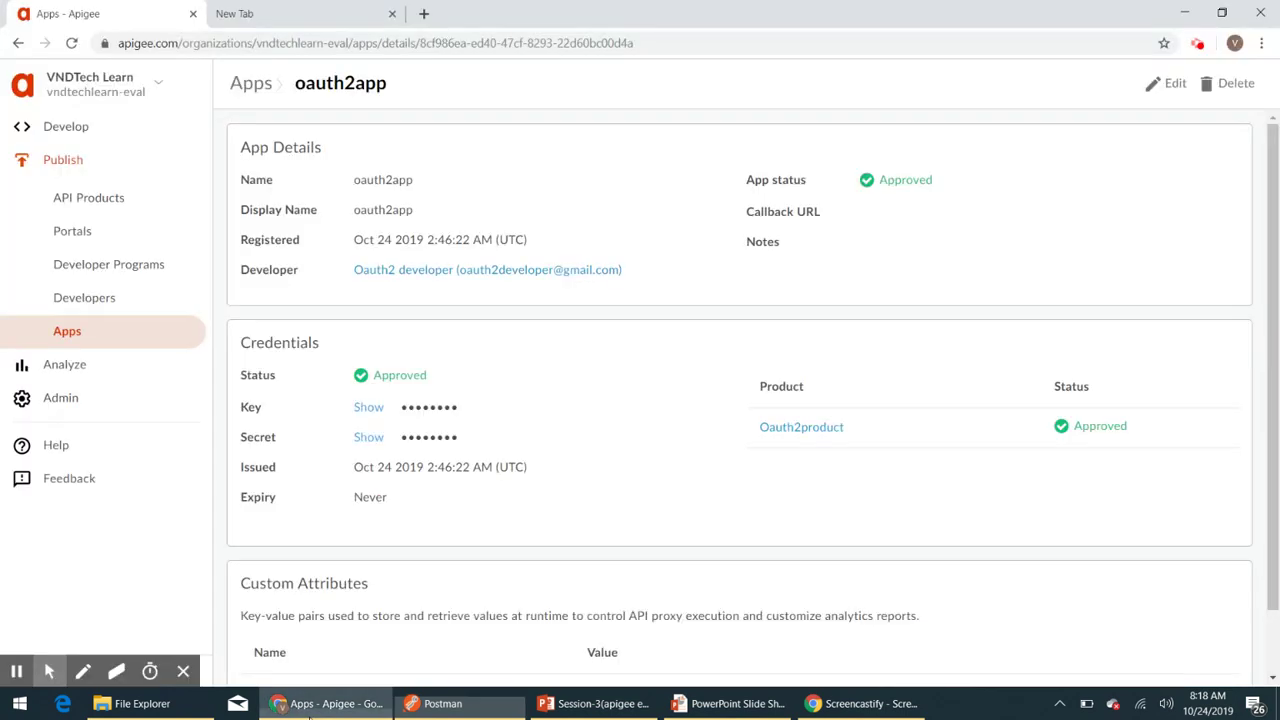
{"action": "left_click", "coordinate": [280, 18]}
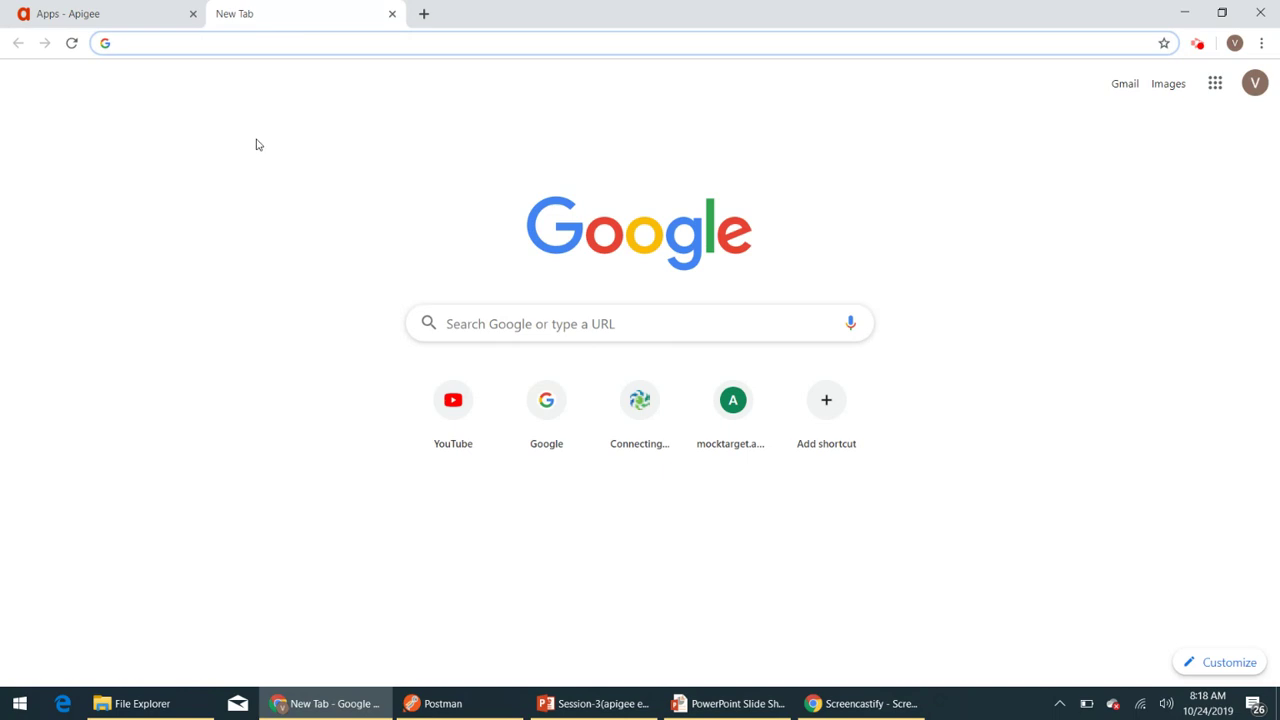
{"action": "type", "text": "base"}
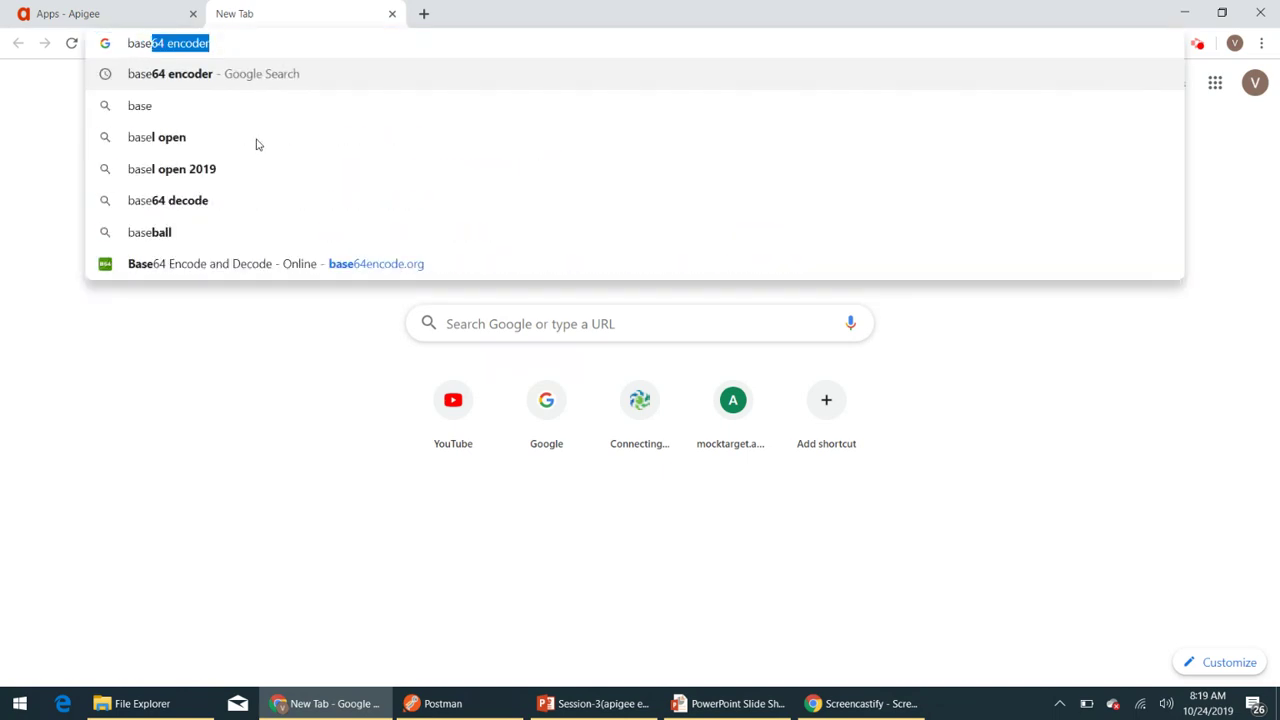
{"action": "key", "text": "Return"}
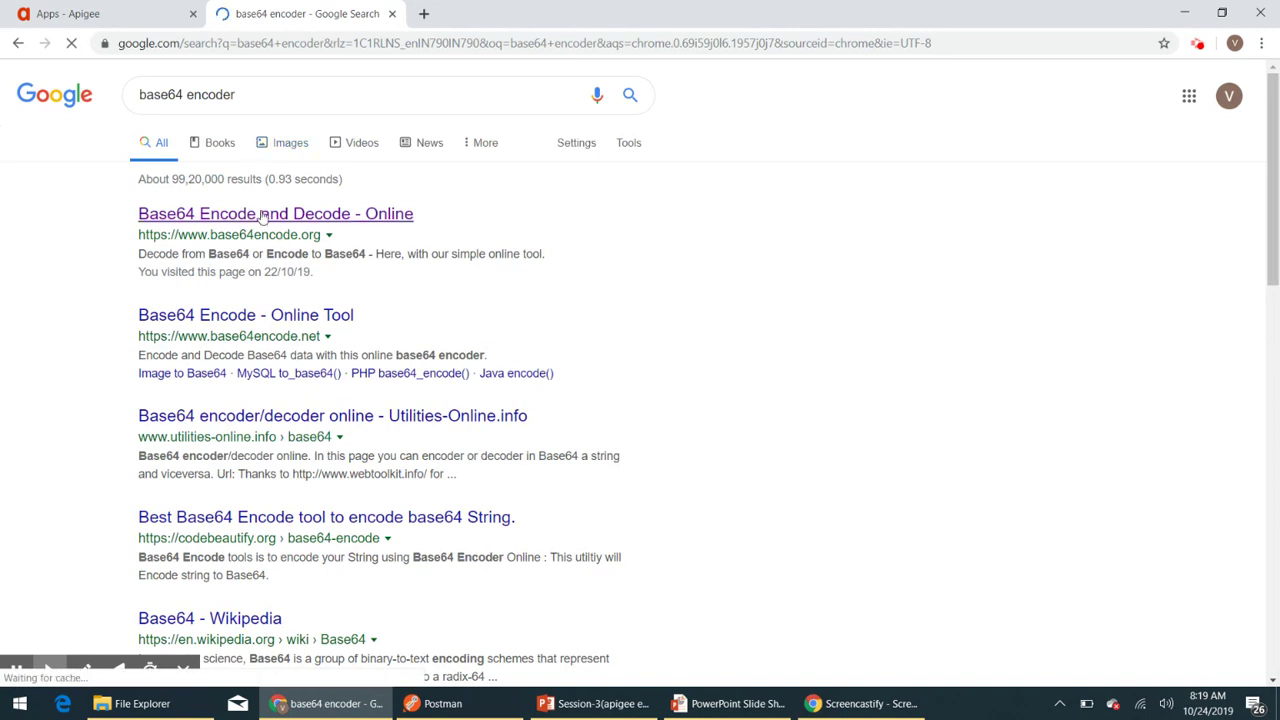
{"action": "left_click", "coordinate": [263, 214]}
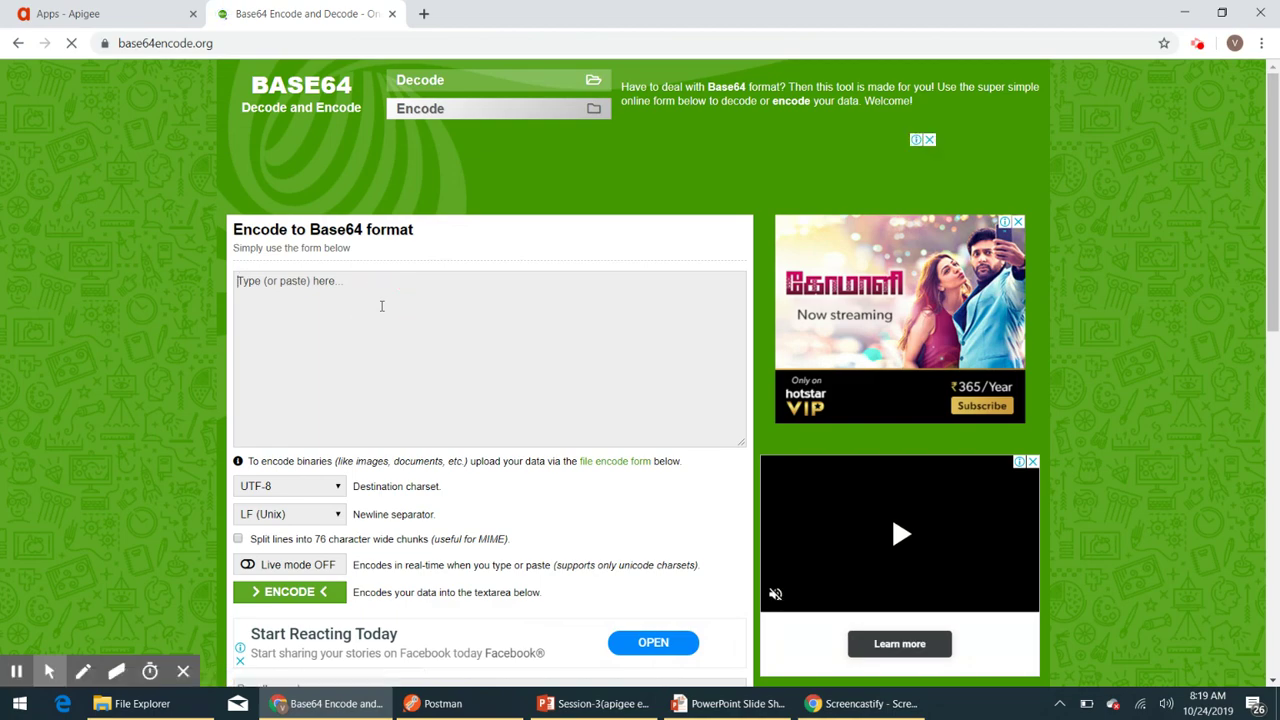
{"action": "key", "text": "alt+Tab"}
- Enter the client_id and client_secret from Postman as id:secret in the encoder's text box
{"action": "double_click", "coordinate": [613, 285]}
{"action": "key", "text": "ctrl+c"}
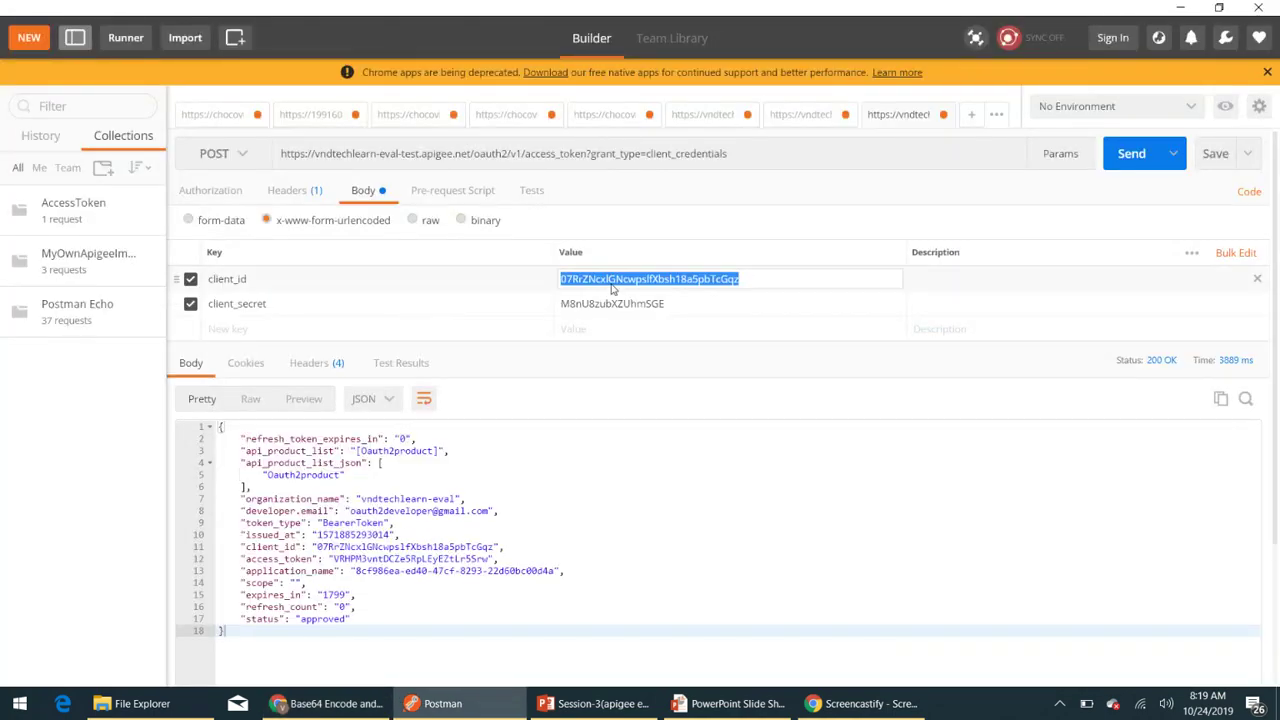
{"action": "key", "text": "alt+Tab"}
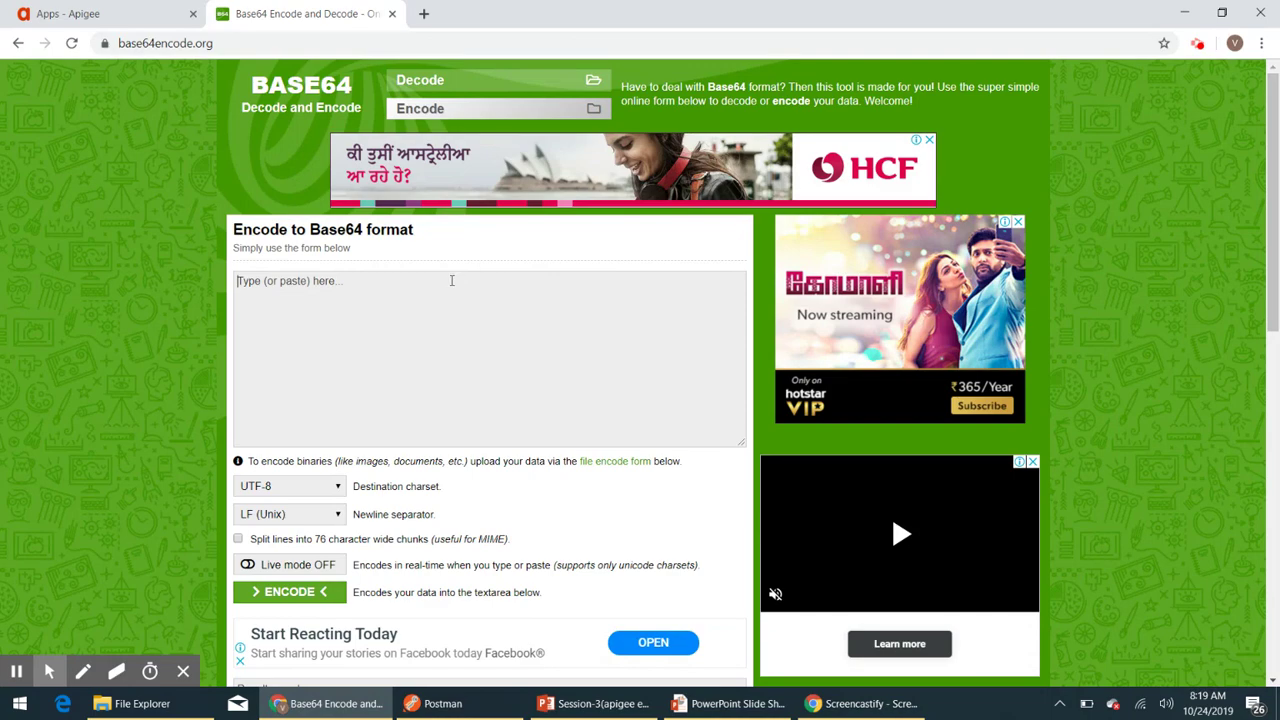
{"action": "key", "text": "ctrl+v"}
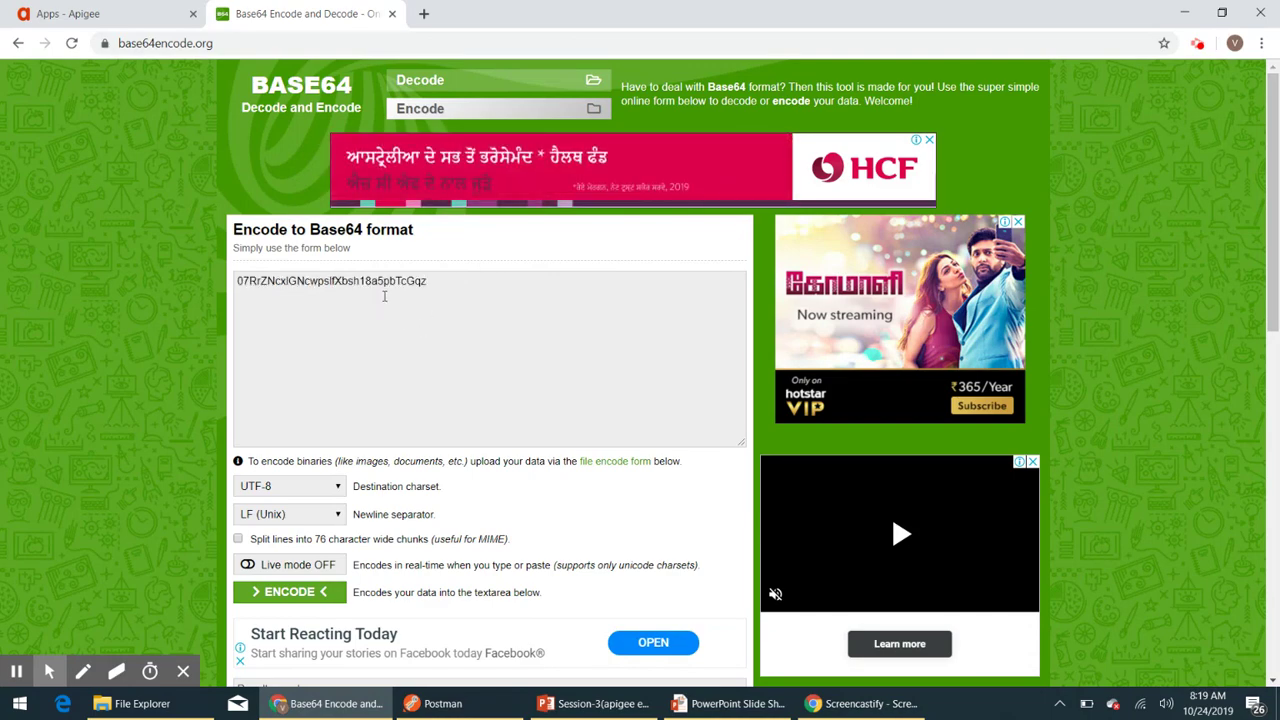
{"action": "key", "text": "alt+Tab"}
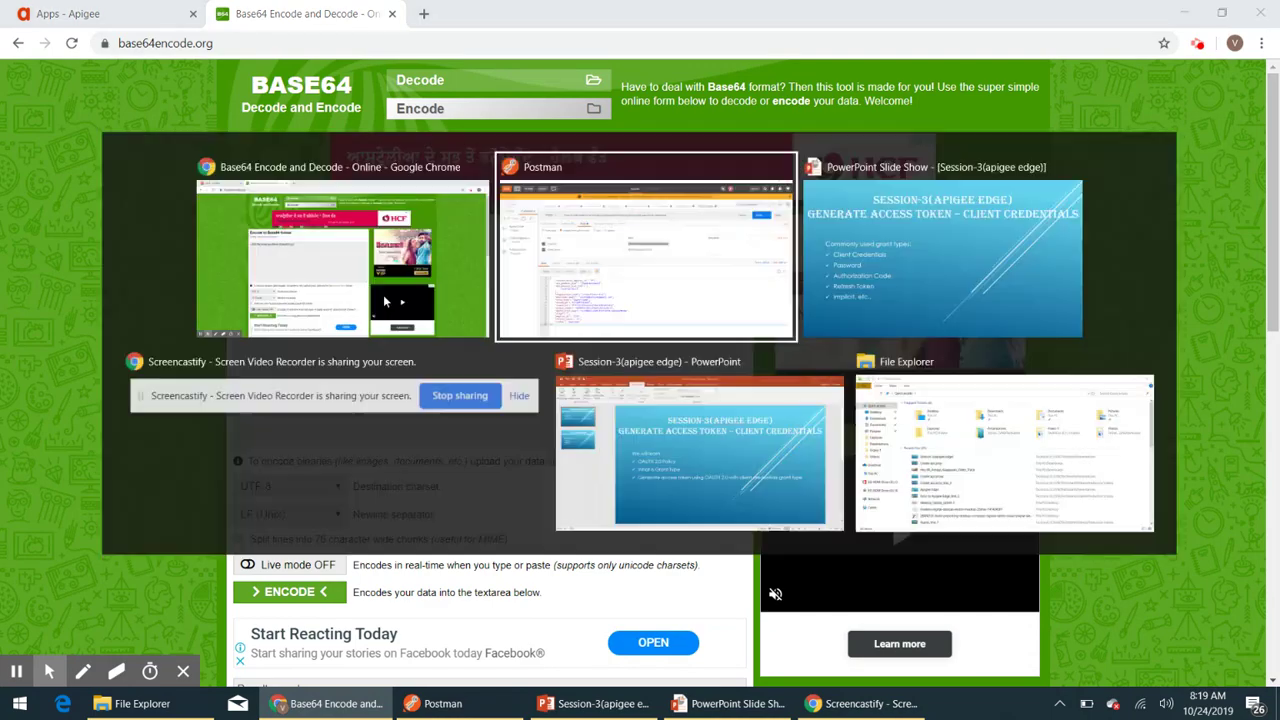
{"action": "double_click", "coordinate": [611, 306]}
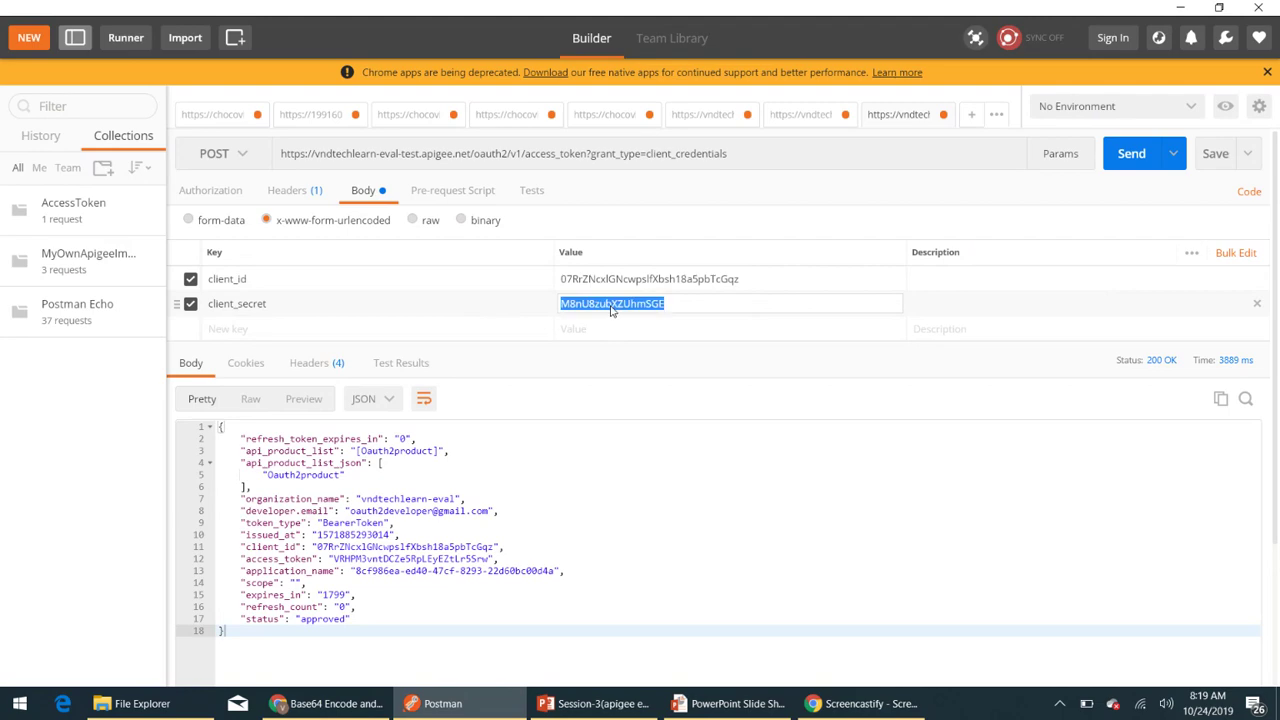
{"action": "key", "text": "ctrl+c"}
{"action": "key", "text": "alt+Tab"}
{"action": "key", "text": "ctrl+v"}
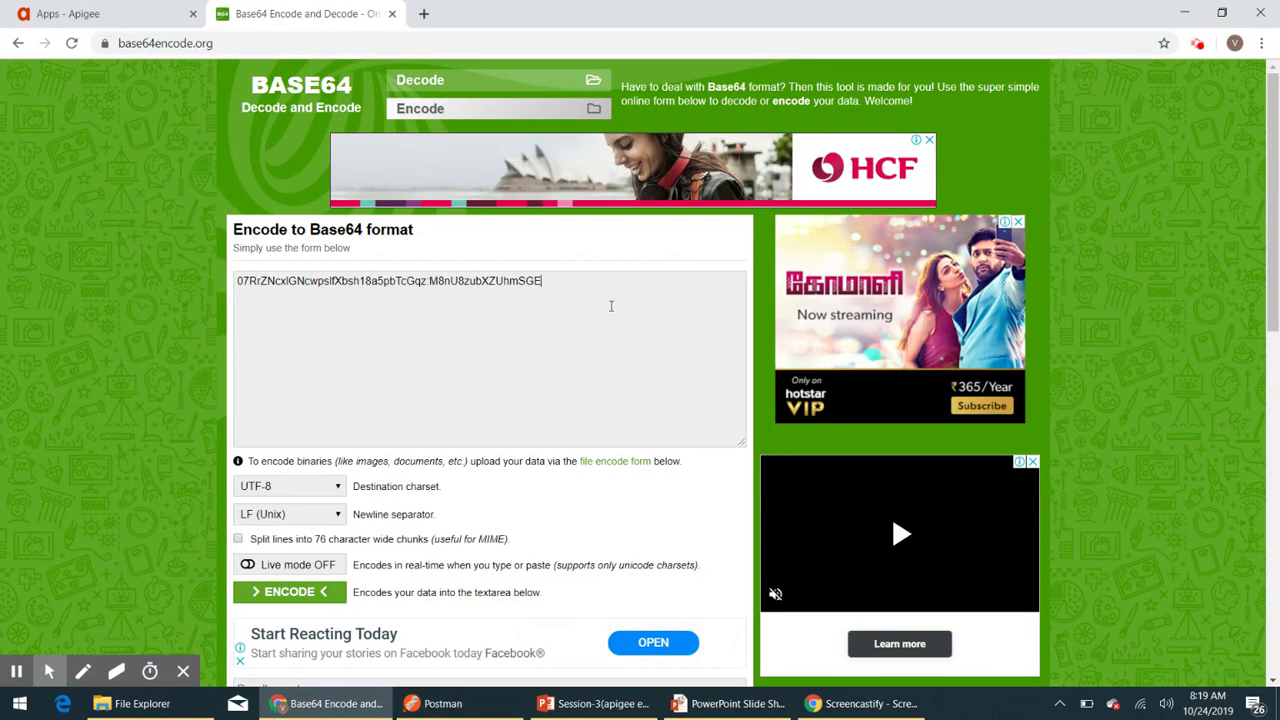
- Encode the credentials to Base64 and copy the result back to Postman
{"action": "scroll", "coordinate": [546, 349], "scroll_direction": "down", "scroll_amount": 1}
{"action": "scroll", "coordinate": [546, 349], "scroll_direction": "down", "scroll_amount": 2}
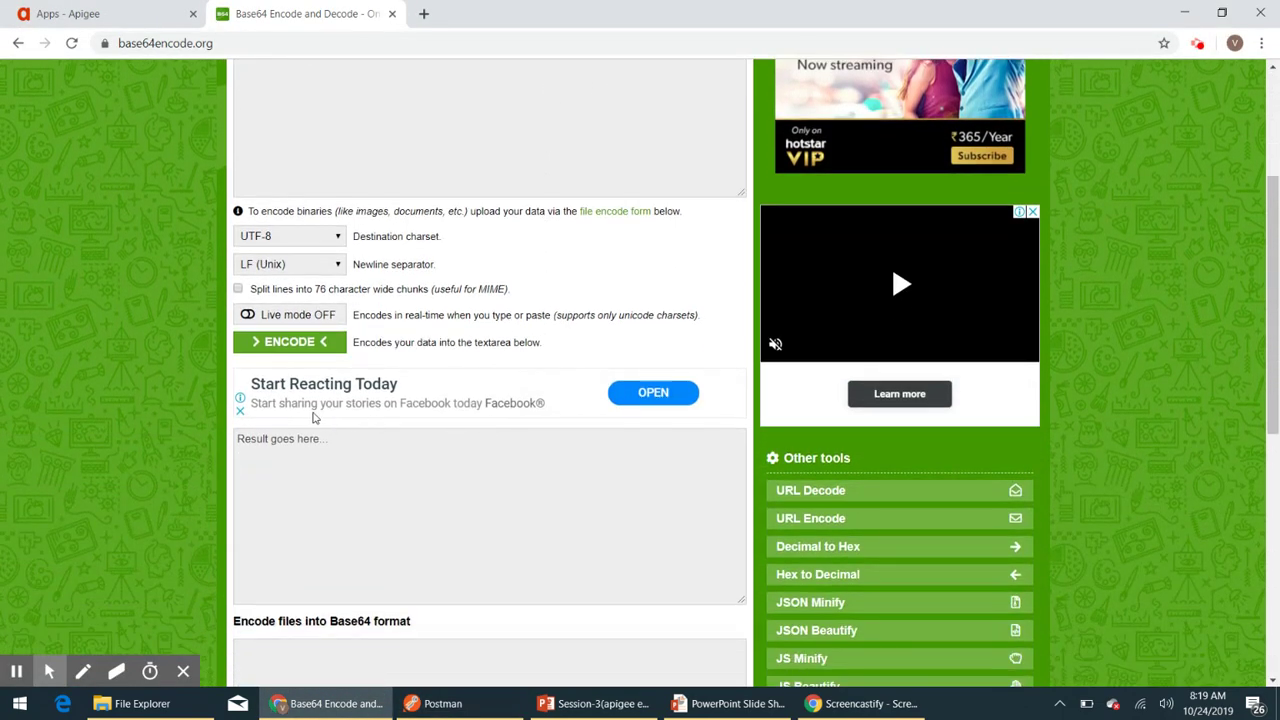
{"action": "left_click", "coordinate": [289, 343]}
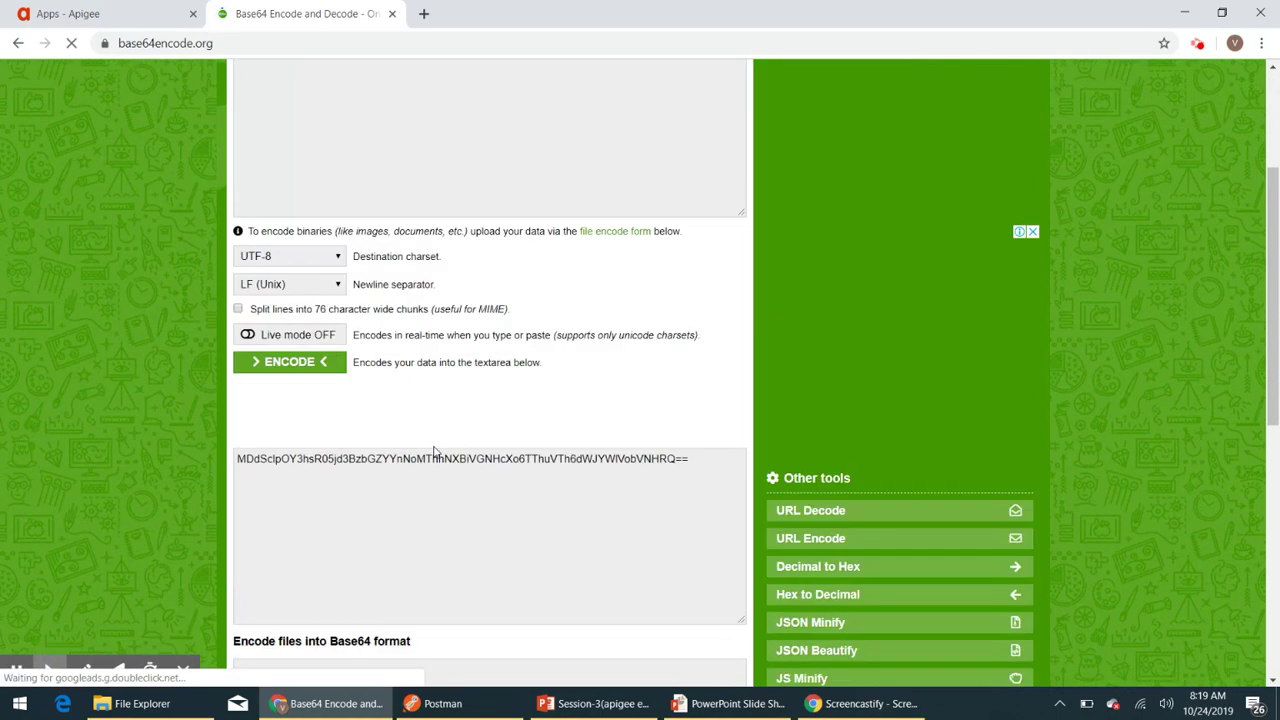
{"action": "scroll", "coordinate": [434, 452], "scroll_direction": "down", "scroll_amount": 1}
{"action": "triple_click", "coordinate": [463, 356]}
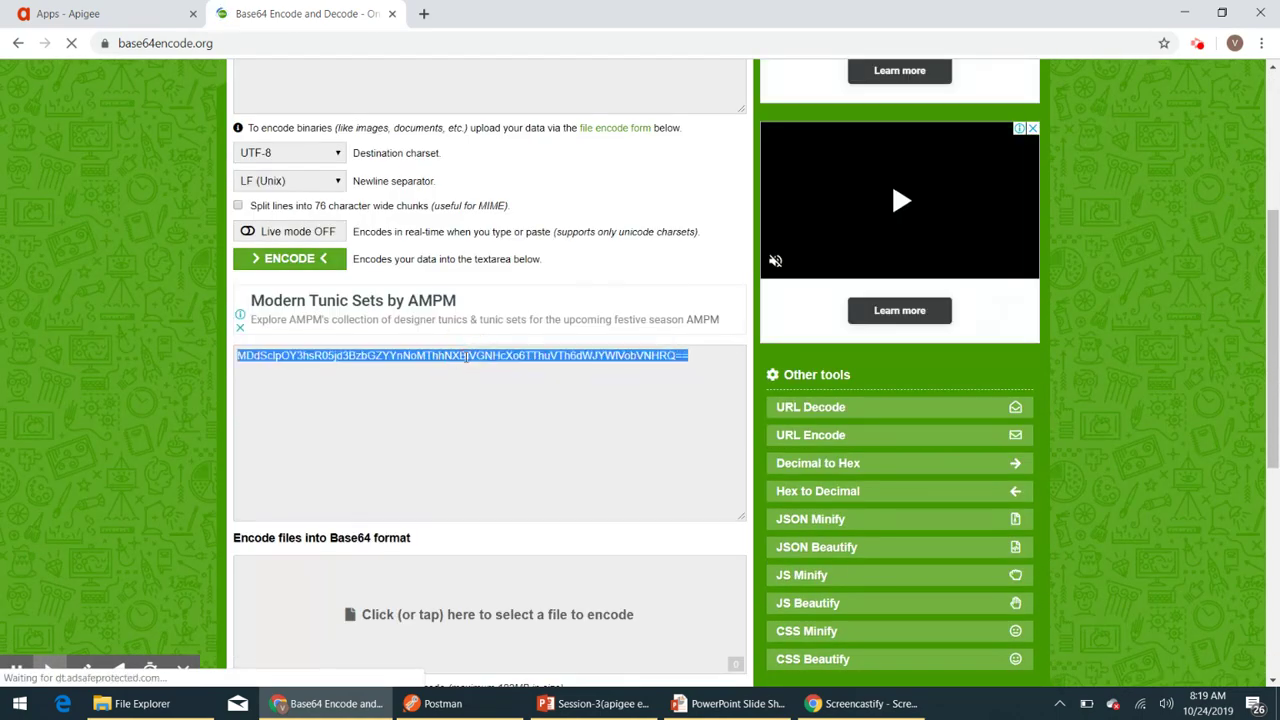
{"action": "key", "text": "alt+Tab"}
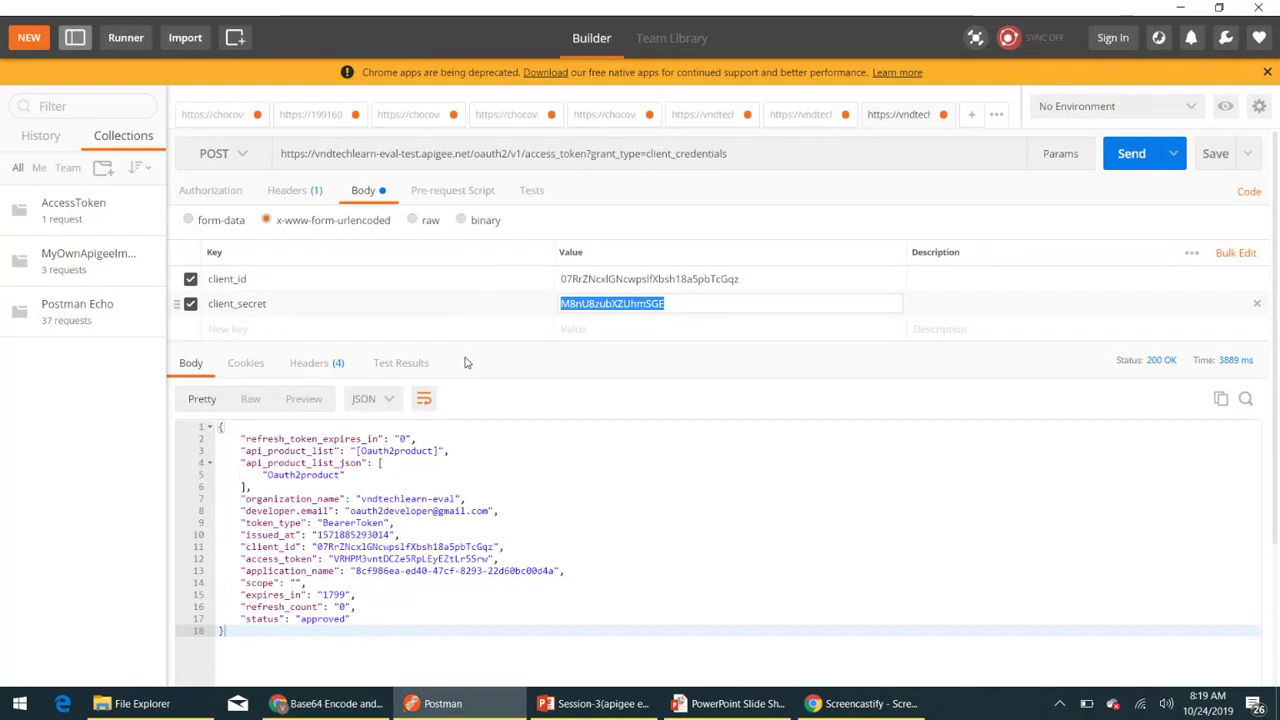
- Add an Authorization header with value 'Basic' followed by the Base64 credentials
{"action": "left_click", "coordinate": [290, 190]}
{"action": "left_click", "coordinate": [255, 271]}
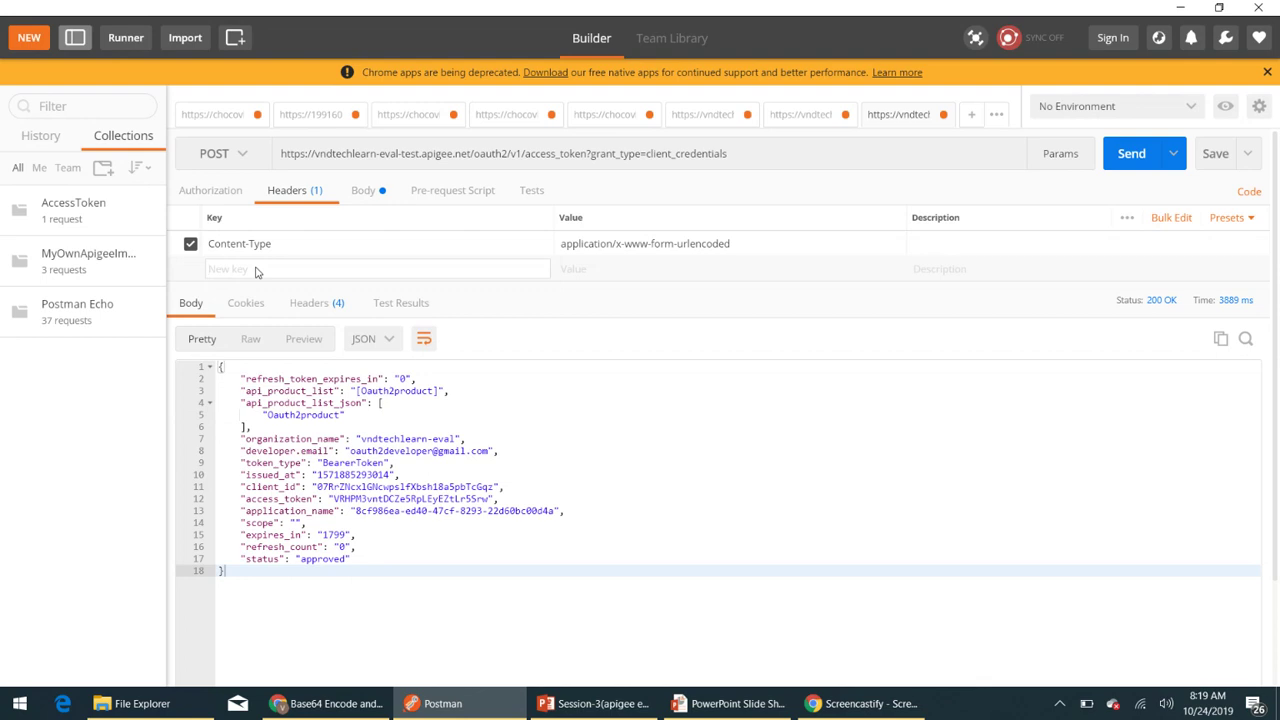
{"action": "type", "text": "Authorization"}
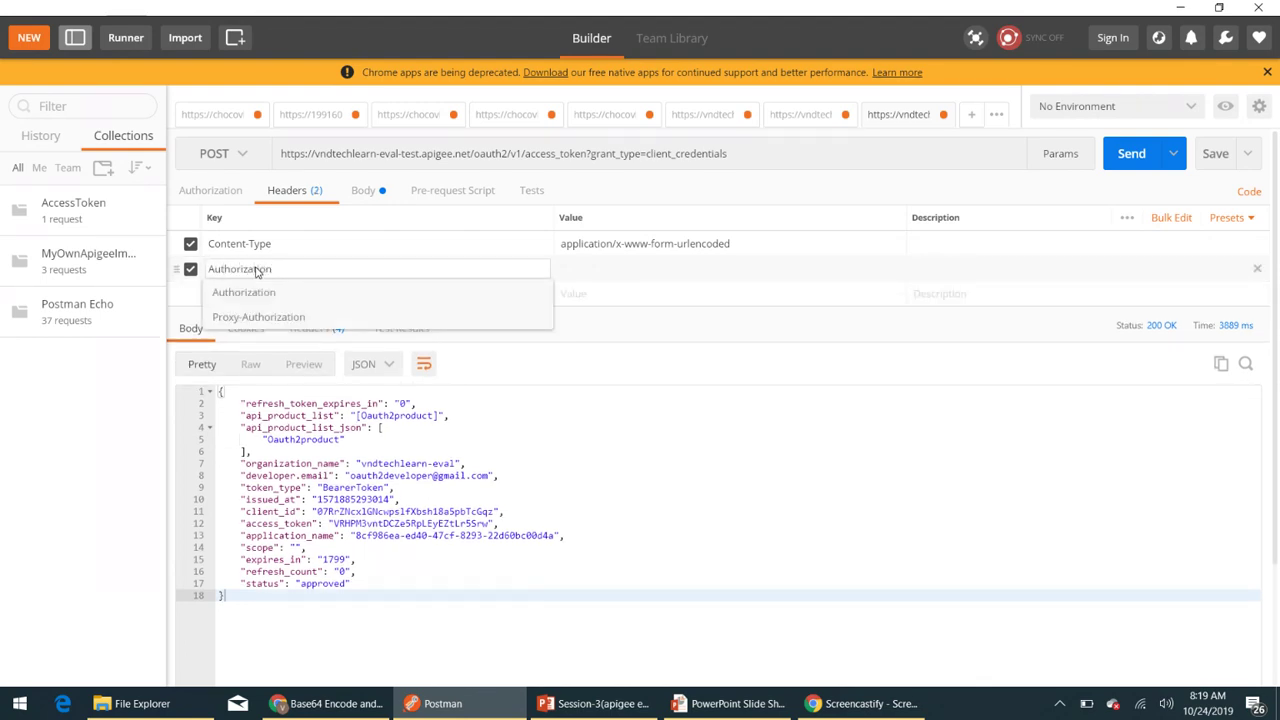
{"action": "key", "text": "Tab"}
{"action": "type", "text": "Ba"}
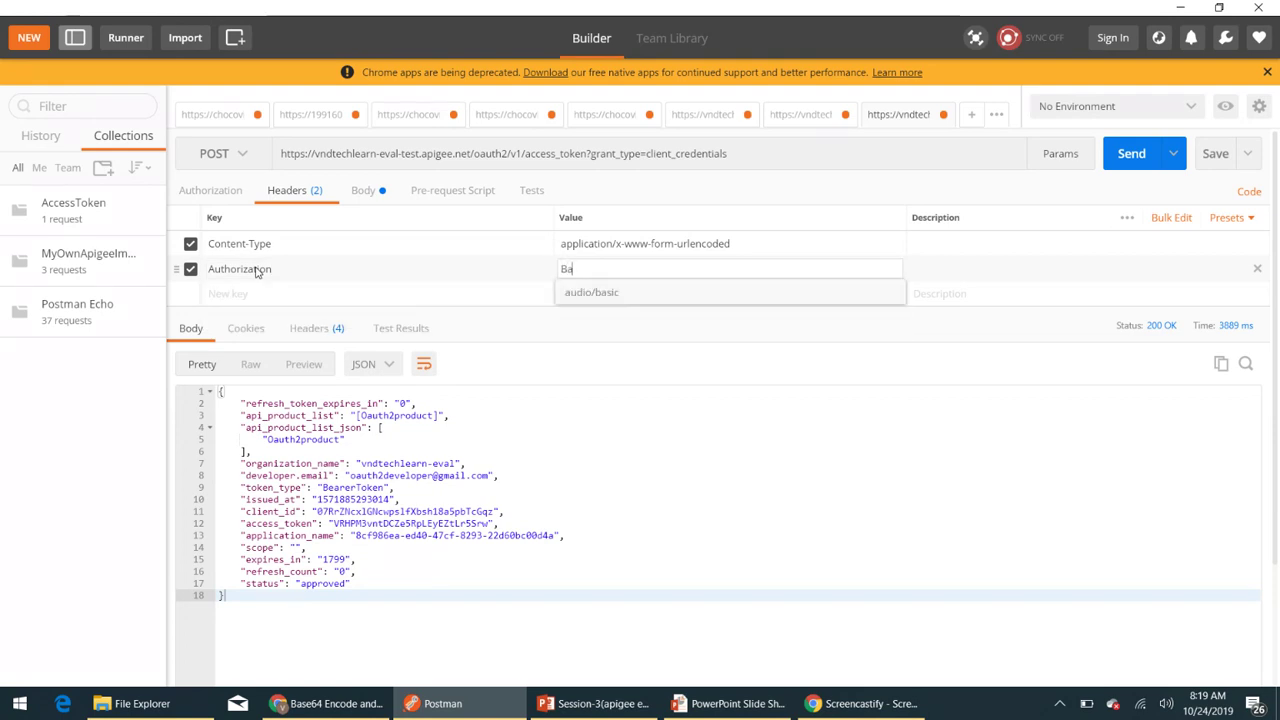
{"action": "type", "text": "sic"}
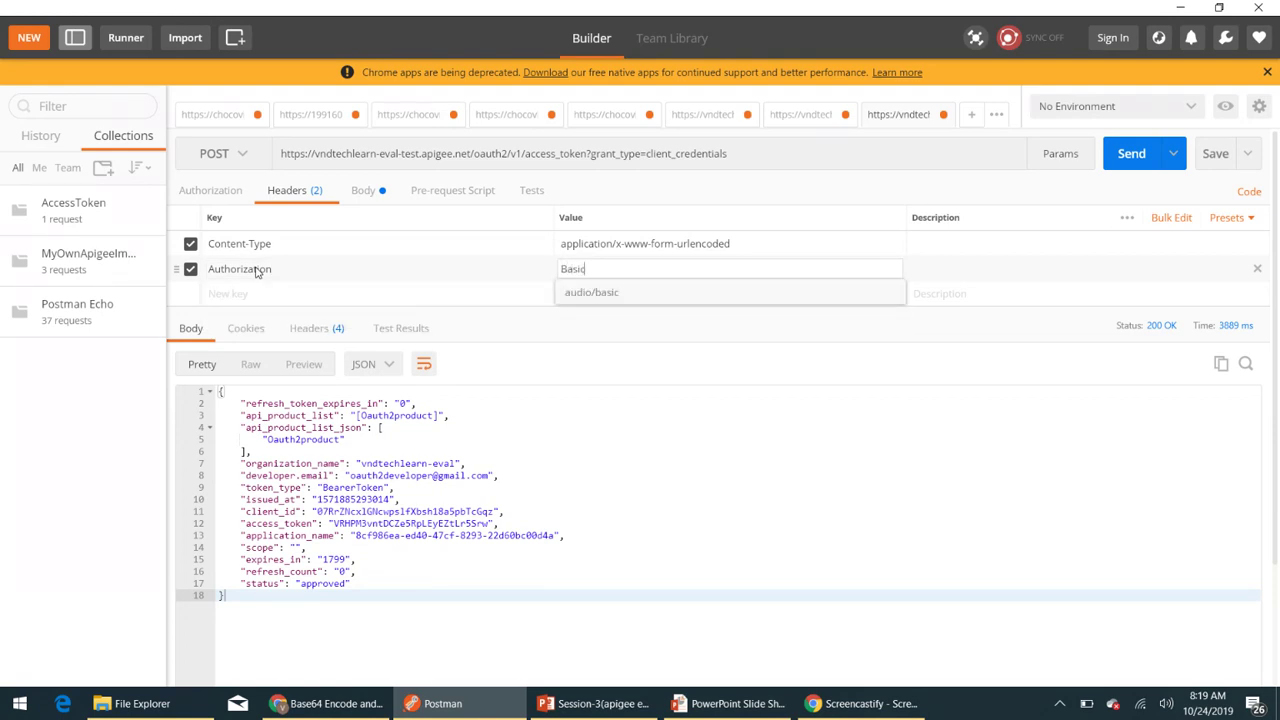
{"action": "key", "text": "ctrl+v"}
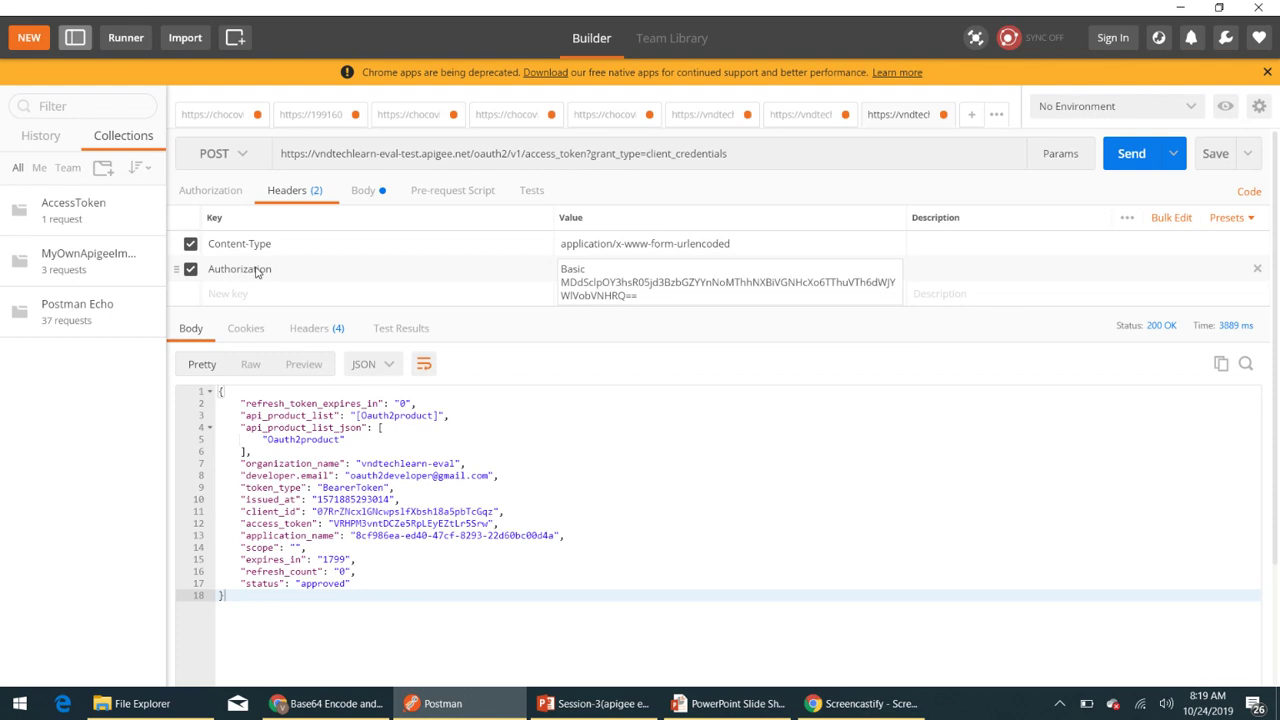
{"action": "left_click", "coordinate": [698, 421]}
- Disable the client_id and client_secret fields in the request body
{"action": "left_click", "coordinate": [363, 191]}
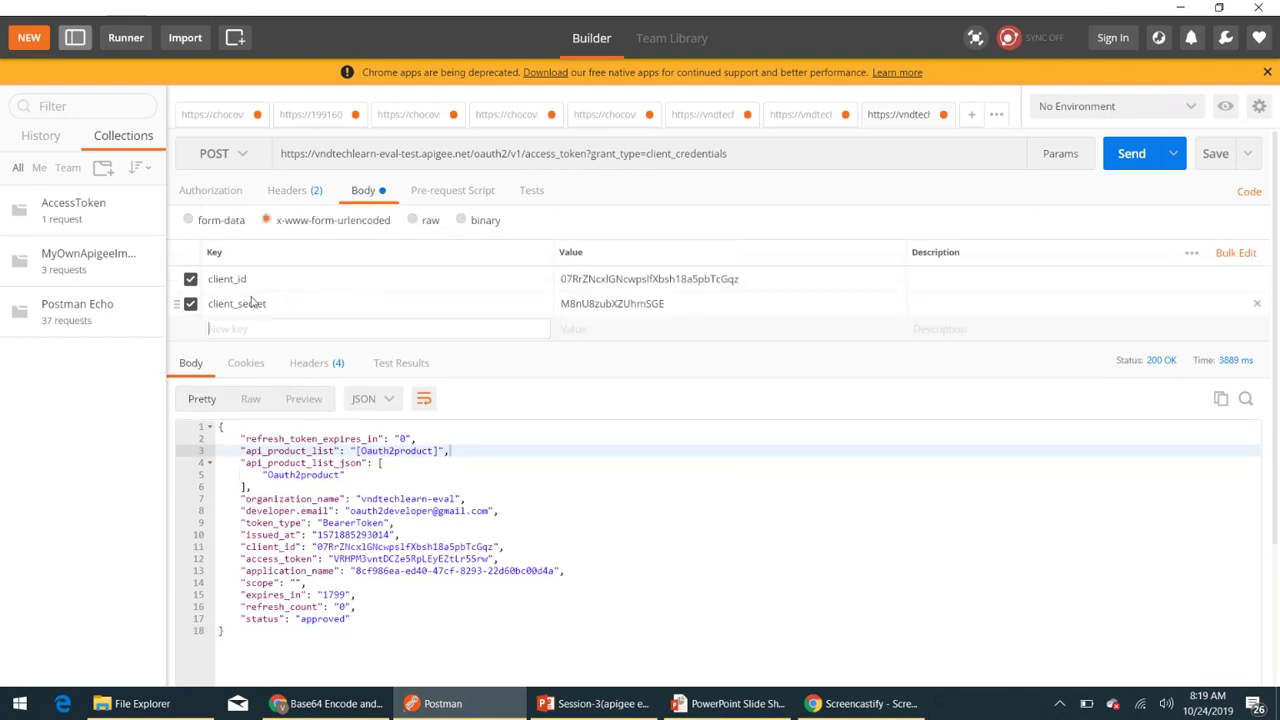
{"action": "left_click", "coordinate": [190, 280]}
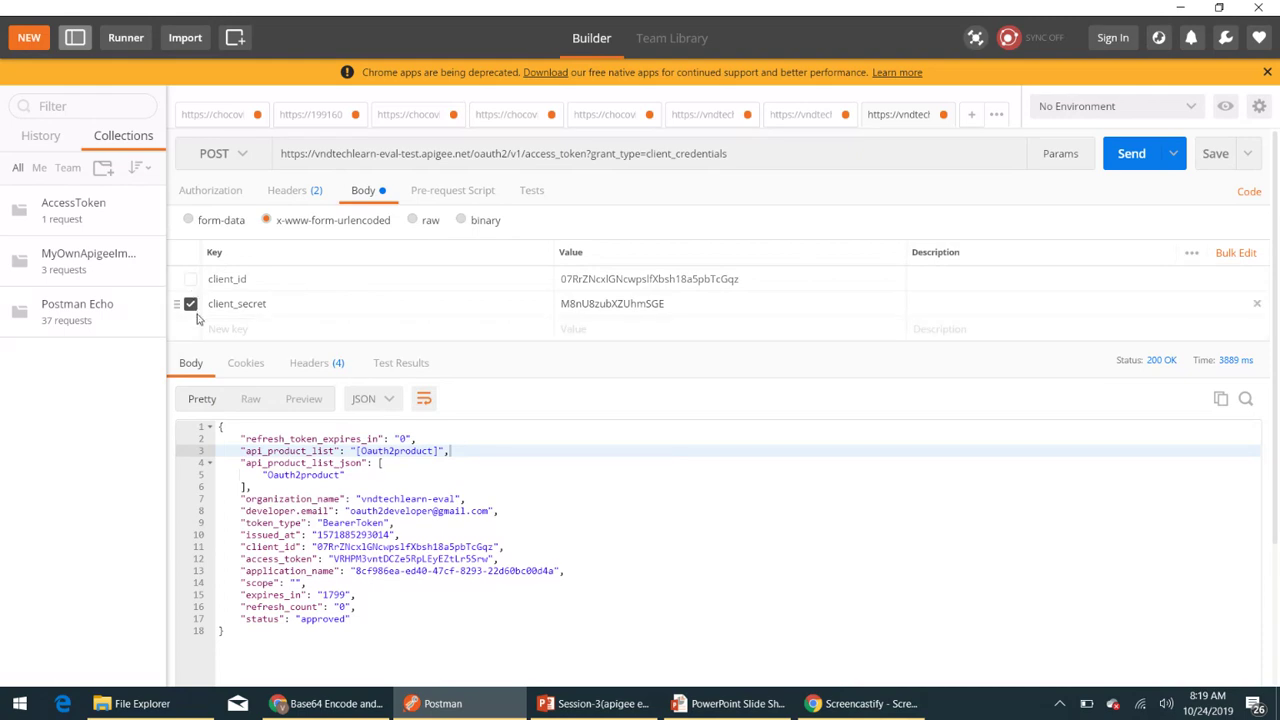
{"action": "left_click", "coordinate": [190, 304]}
{"action": "left_click", "coordinate": [285, 198]}
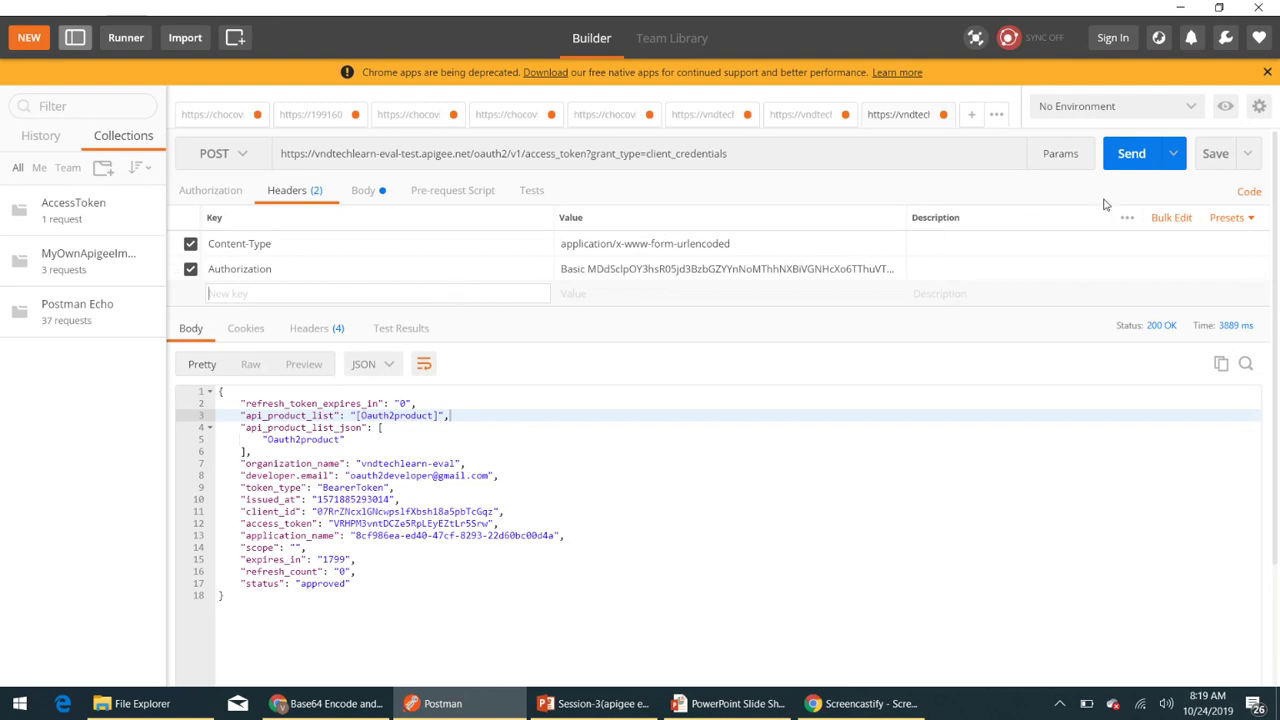
- Send the Basic-header token request for a new 200 OK access token, then return to Apigee's oauth2app details
{"action": "left_click", "coordinate": [1124, 158]}
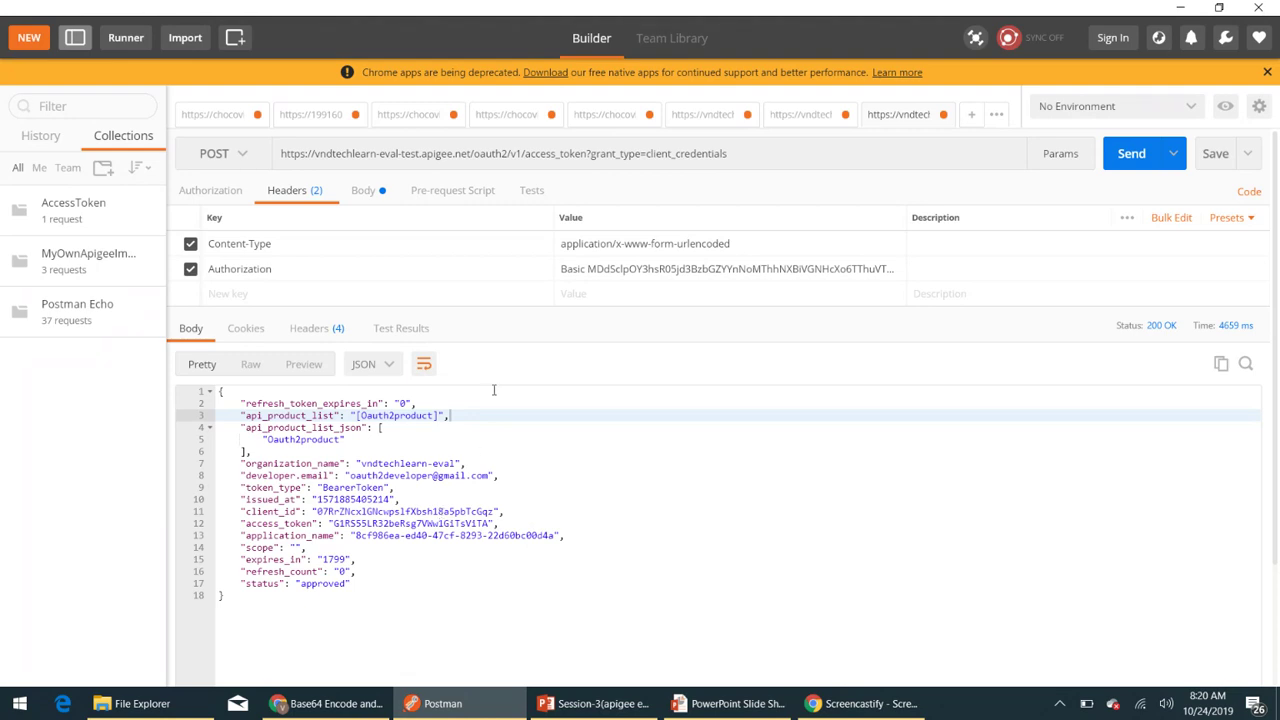
{"action": "left_click", "coordinate": [364, 192]}
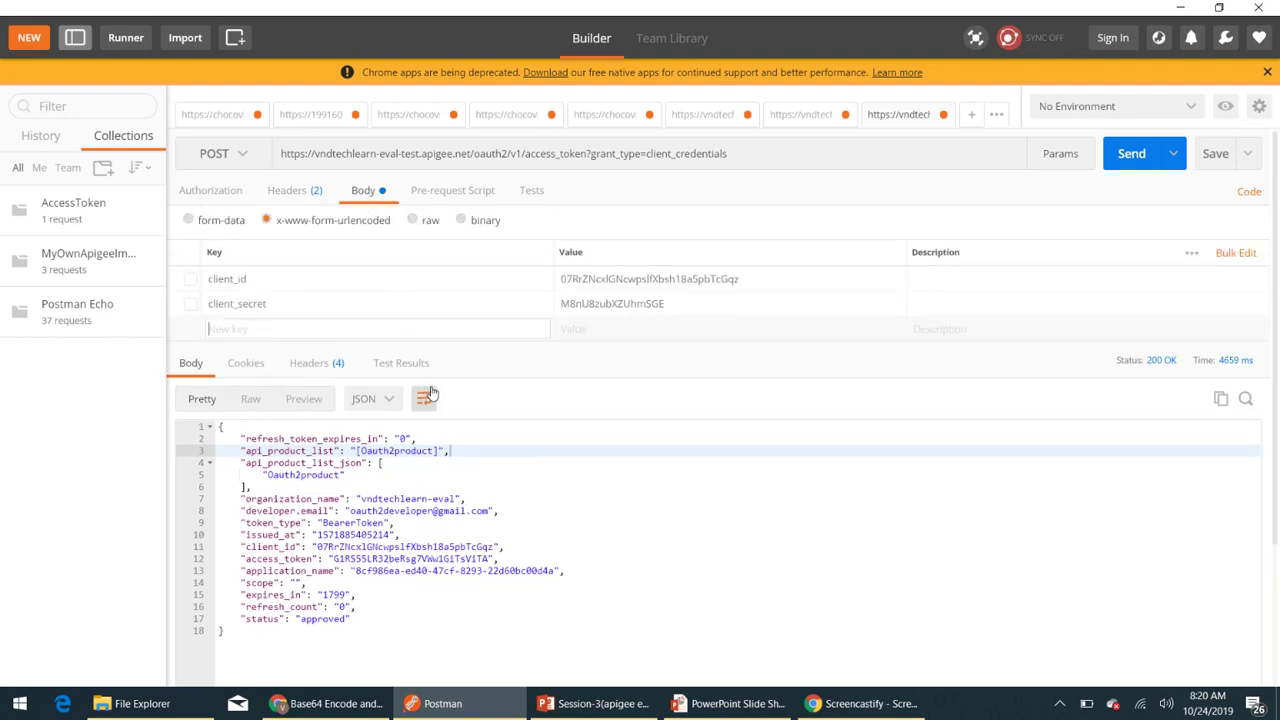
{"action": "left_click", "coordinate": [473, 336]}
{"action": "left_click", "coordinate": [295, 190]}
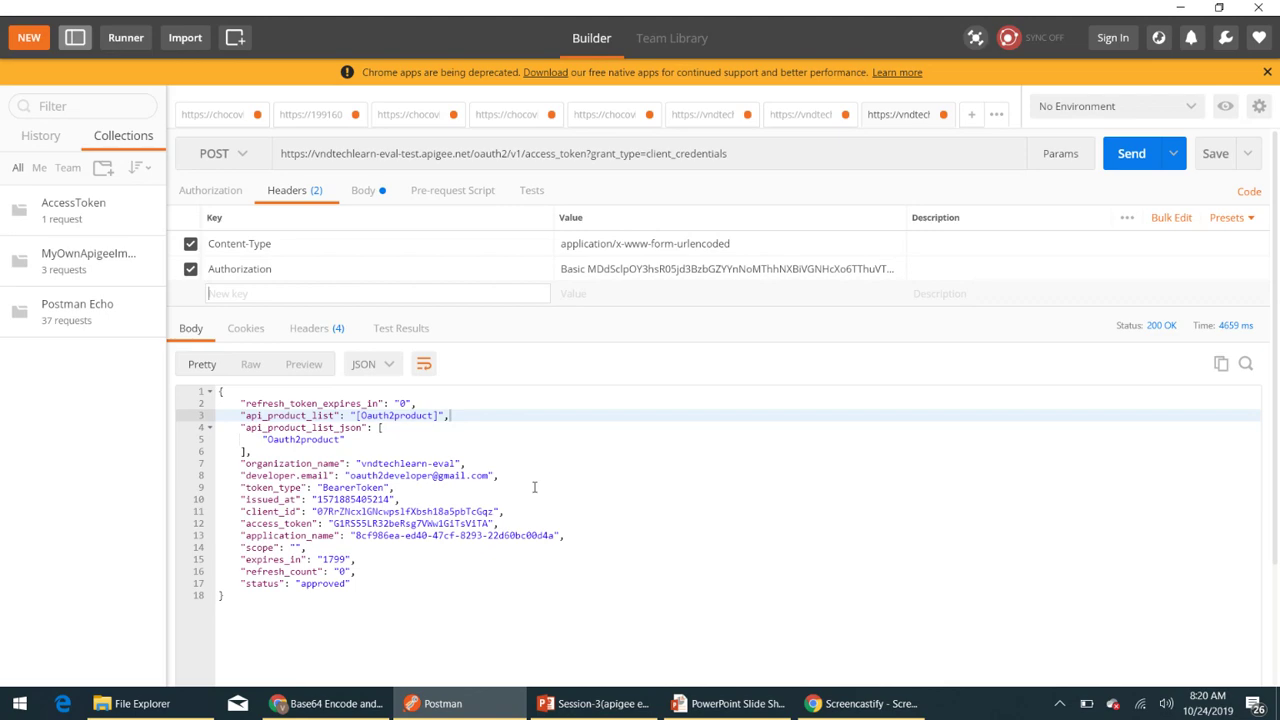
{"action": "key", "text": "alt+Tab"}
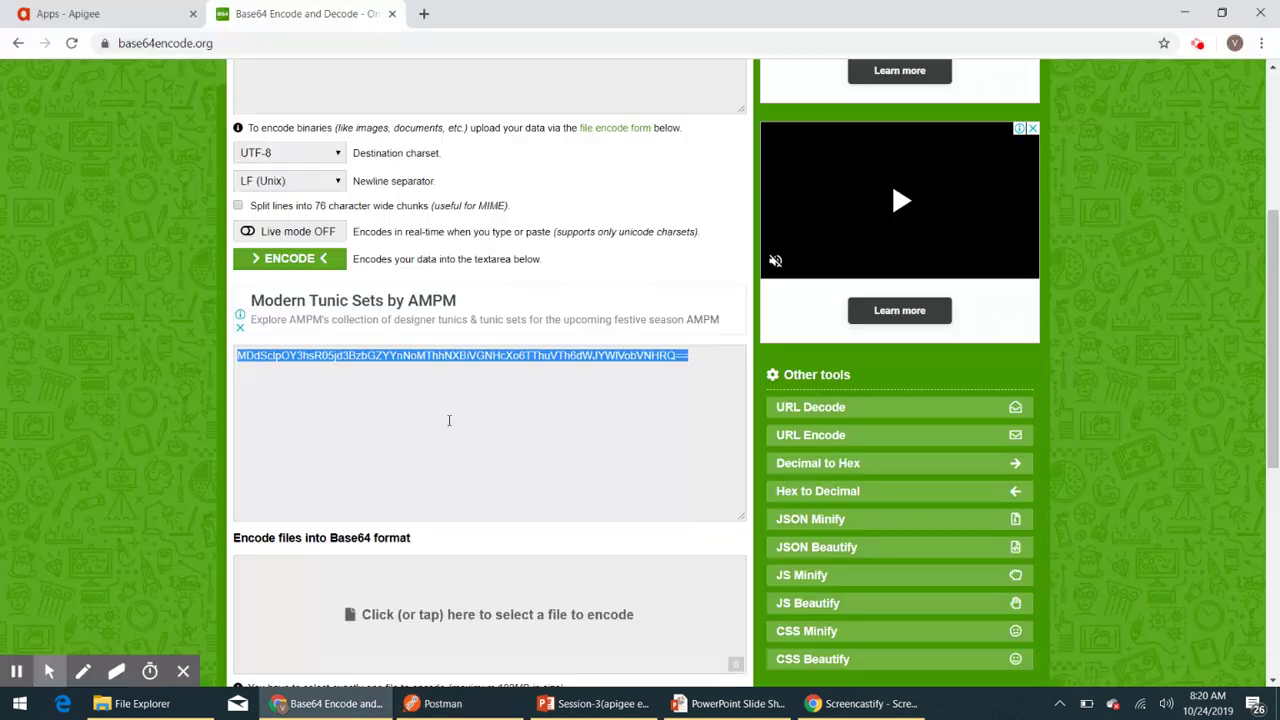
{"action": "left_click", "coordinate": [75, 12]}
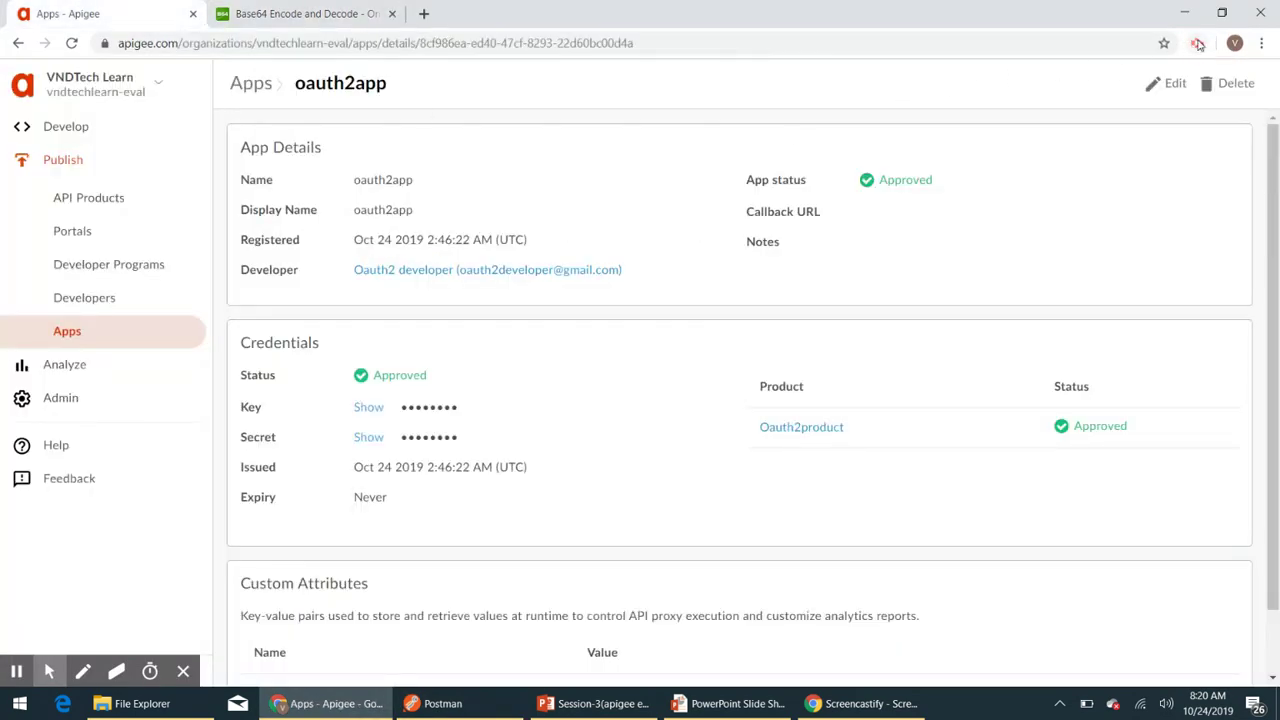